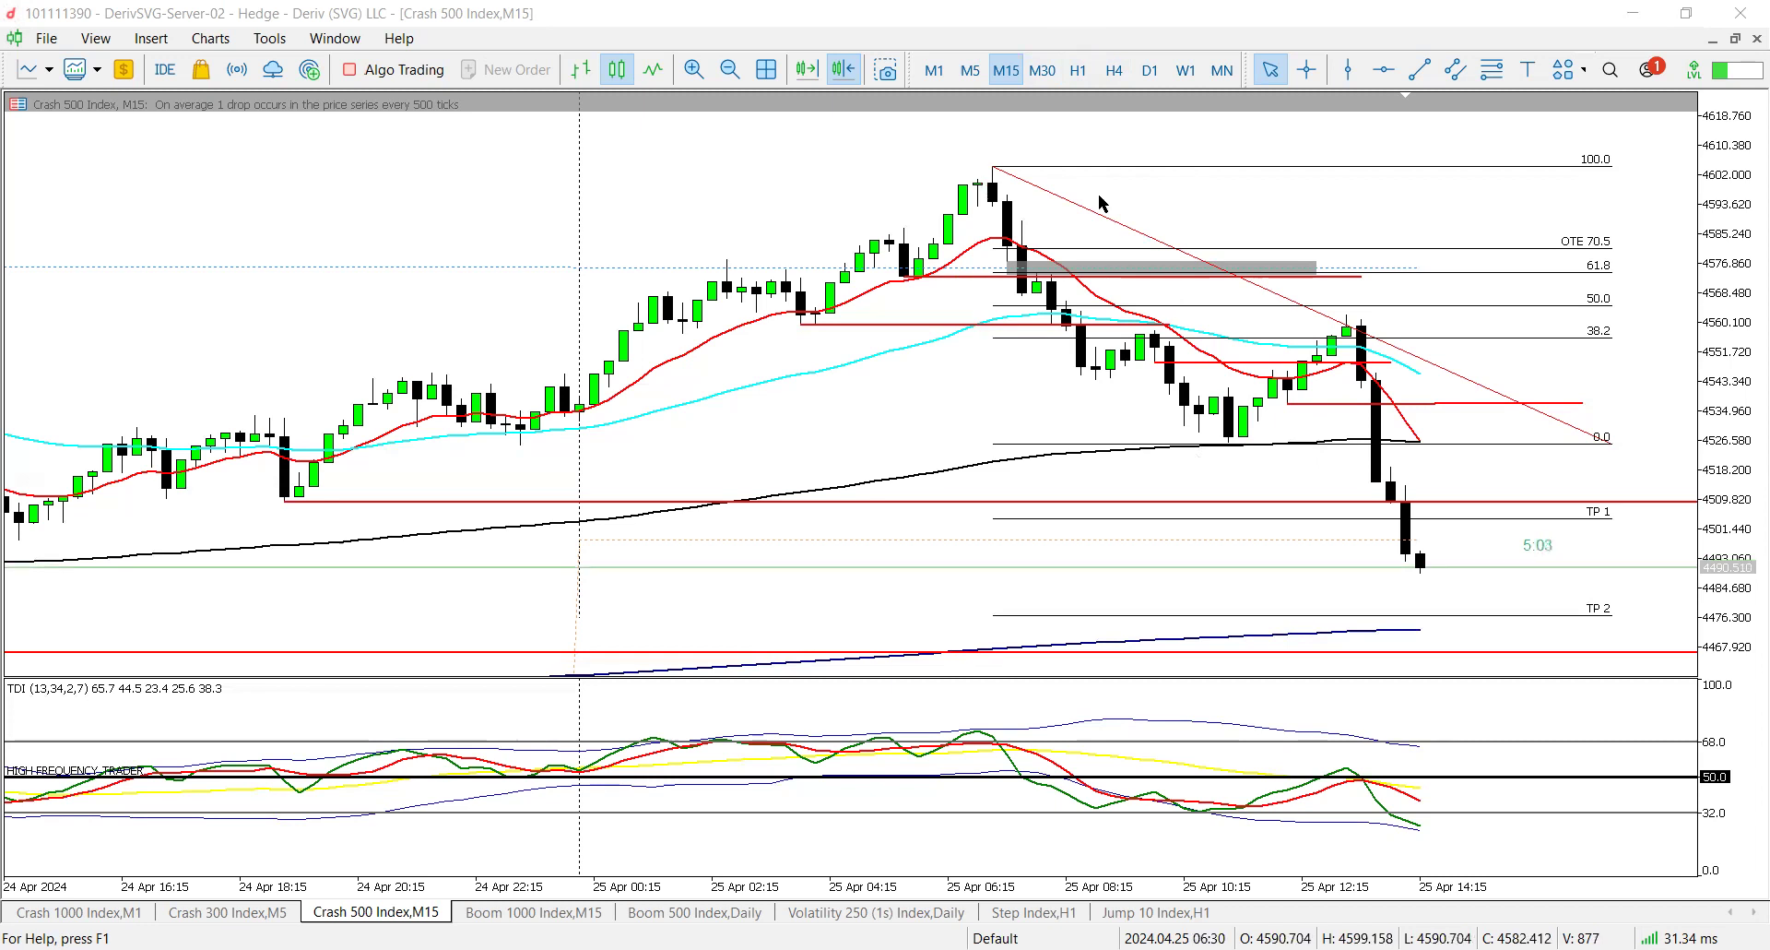
- Delete the Fibonacci retracement from the Crash 500 Index chart and enlarge the candles on the daily timeframe
right_click(1579, 435)
left_click(1438, 479)
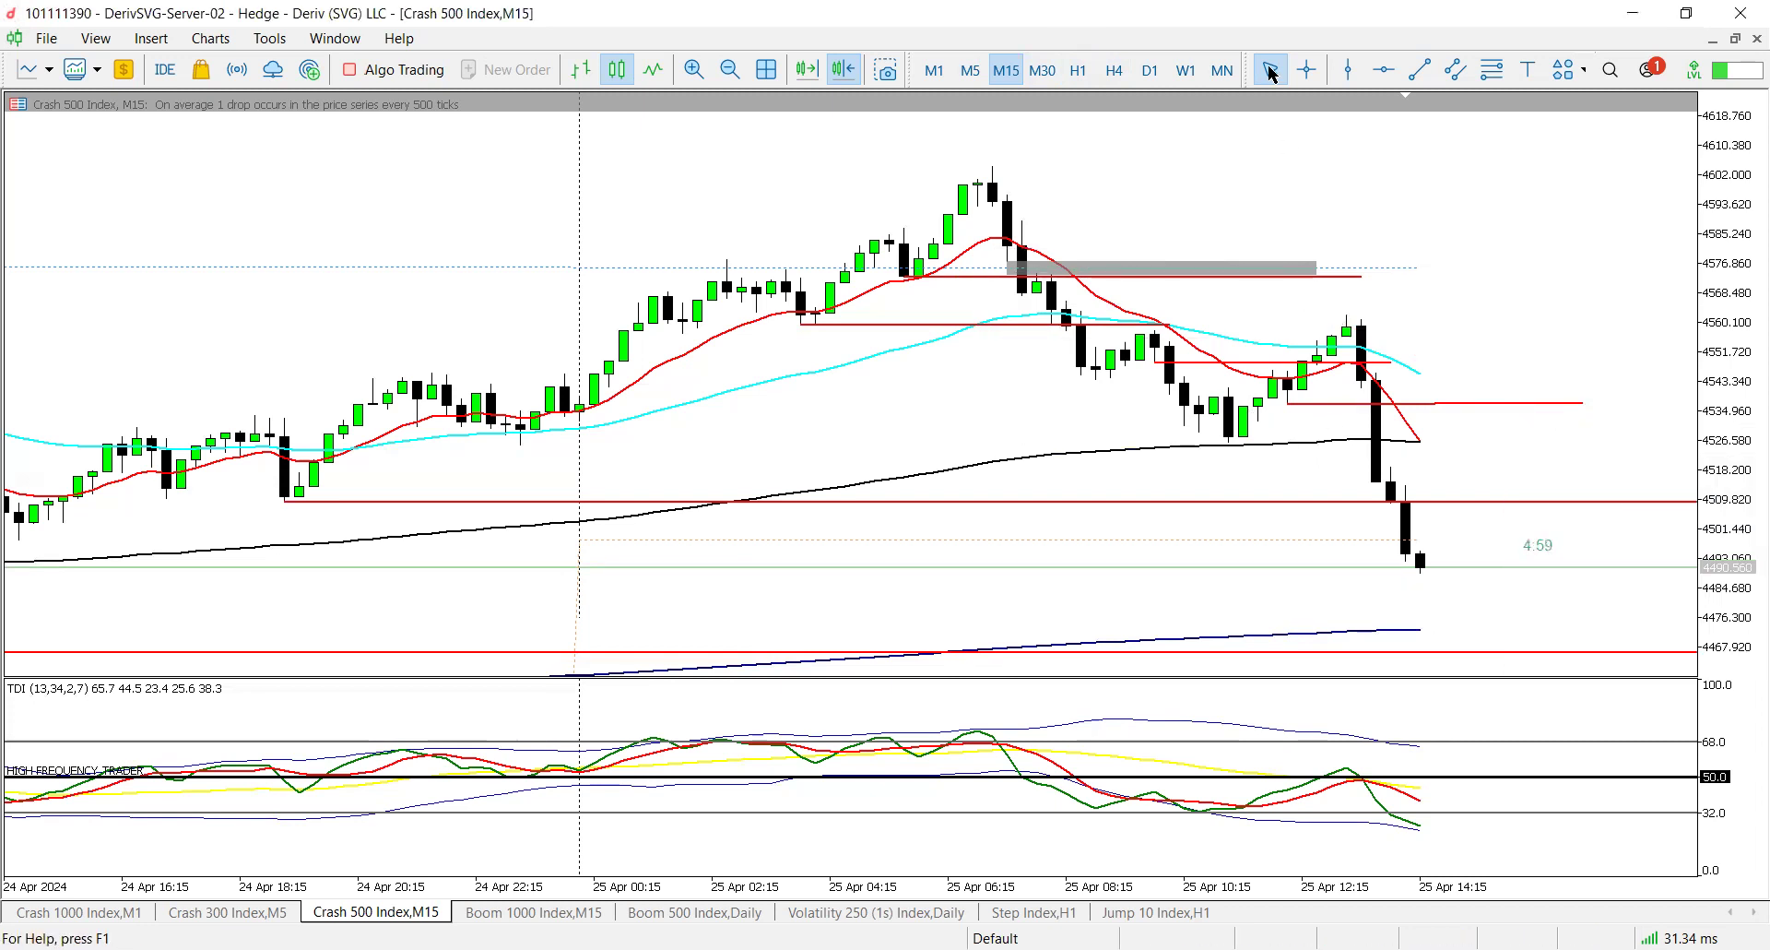
left_click(1149, 72)
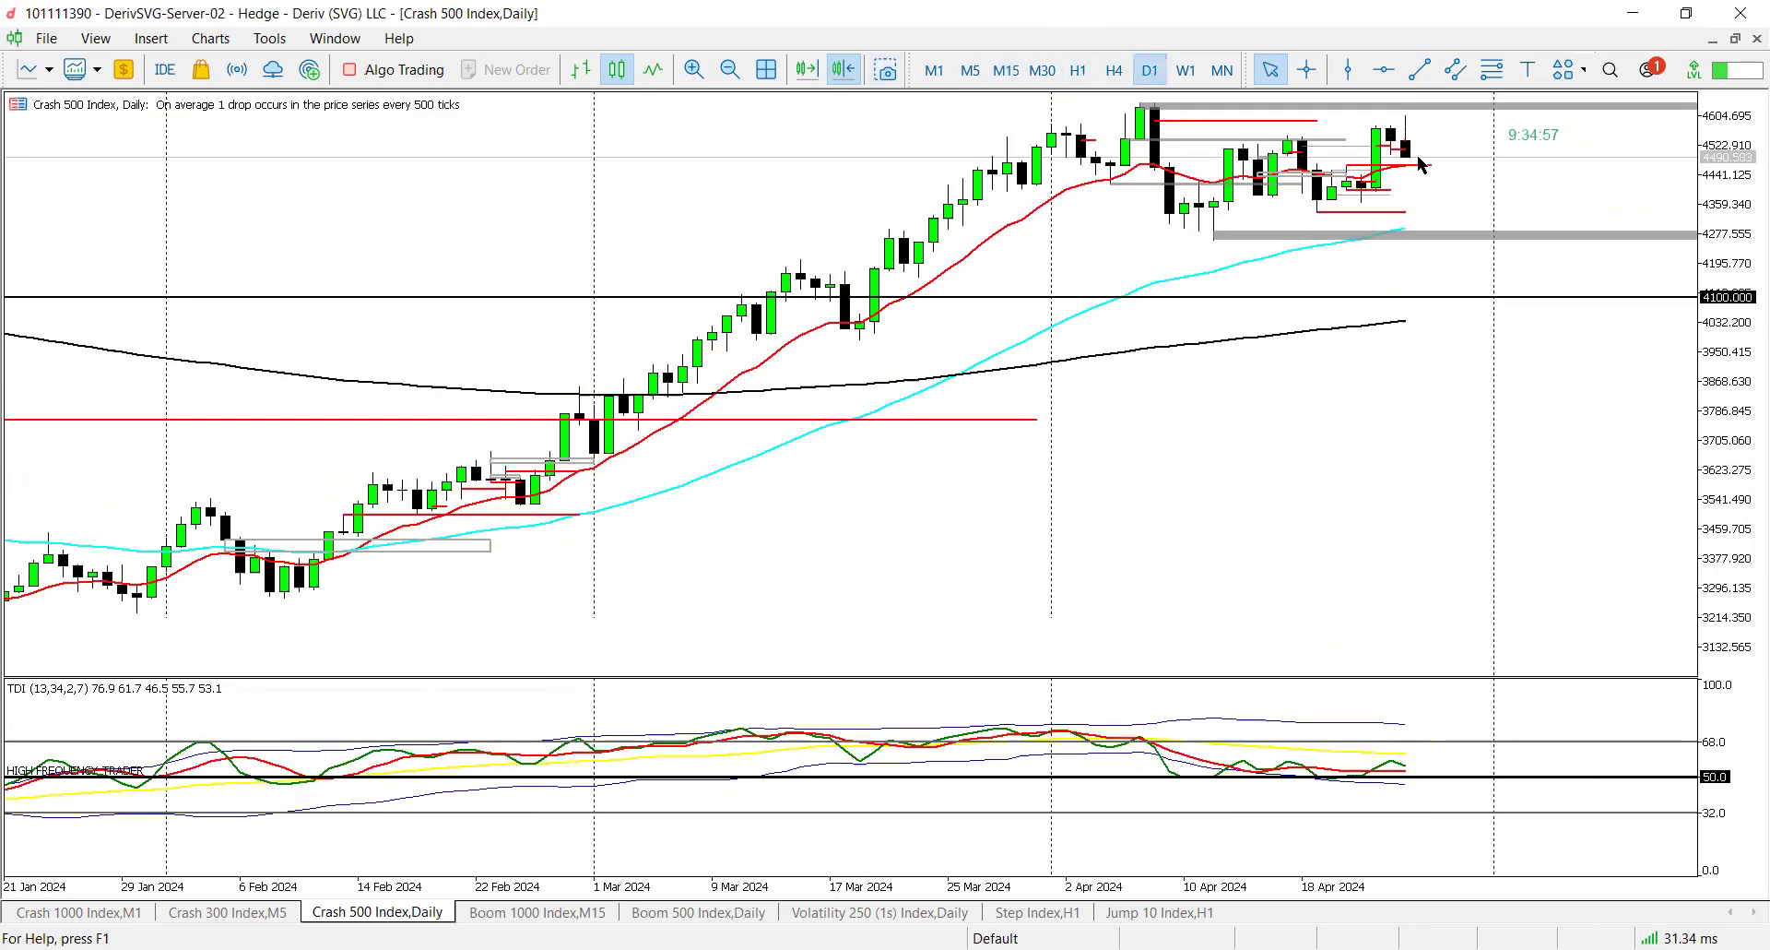
left_click(693, 70)
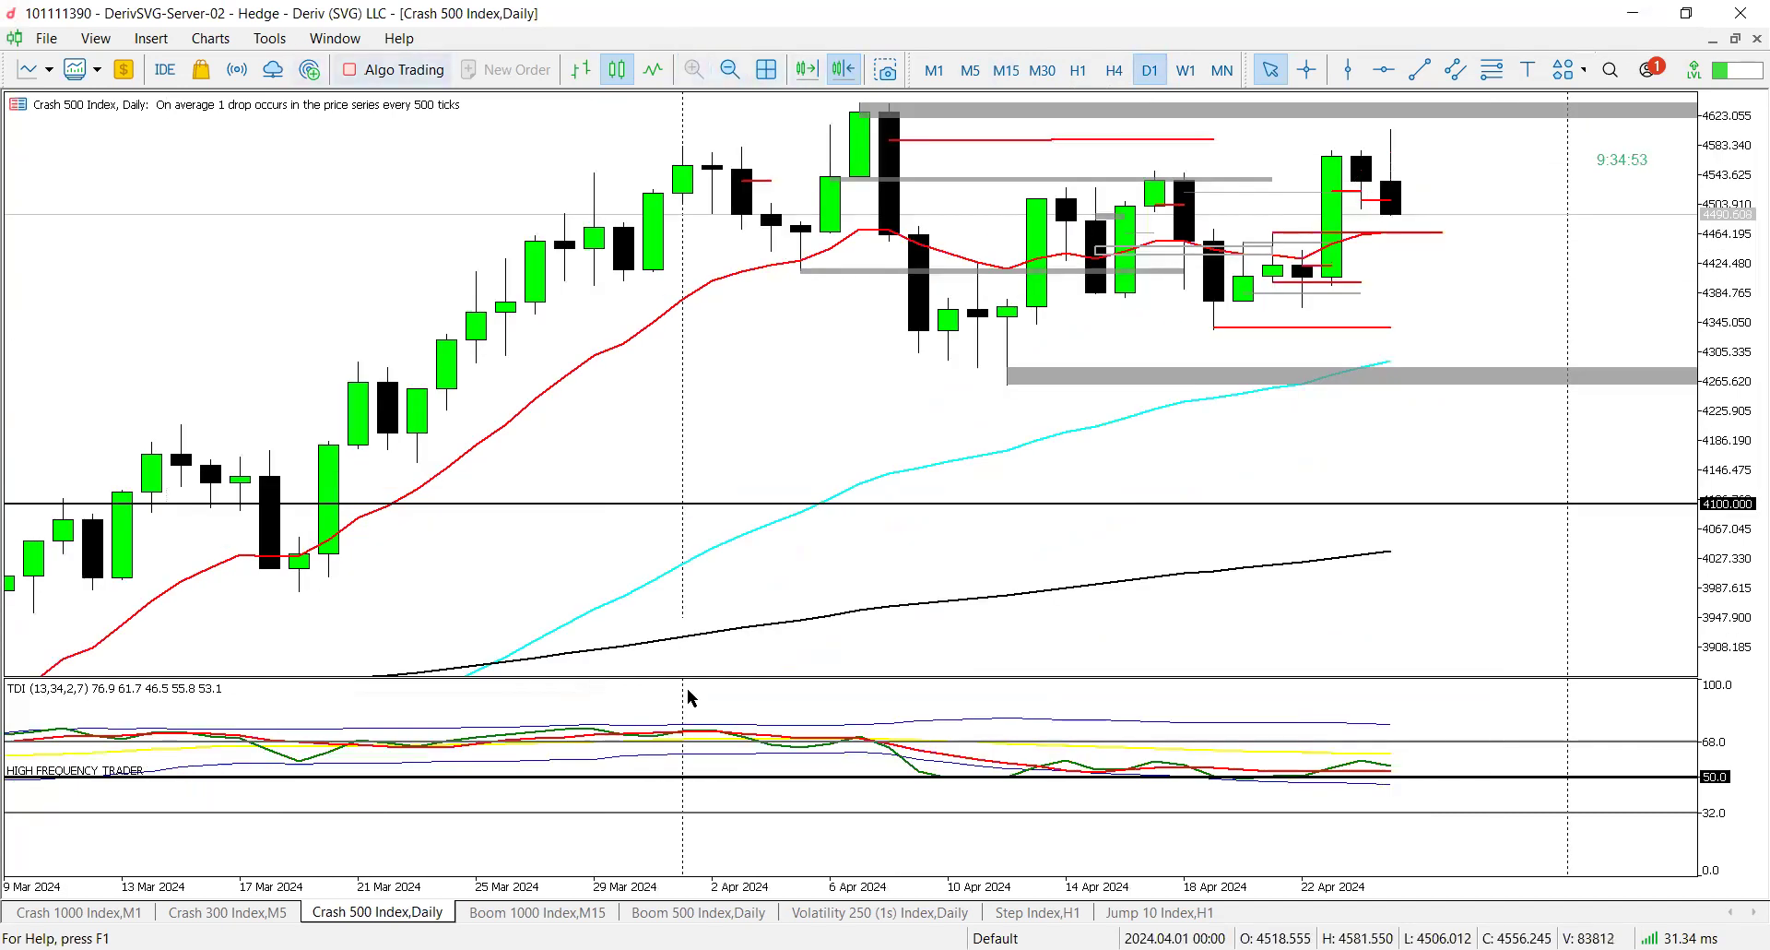
- Circle the second-to-last daily candle and mark the last candle freehand, and clear the drawings
left_click(1369, 30)
mouse_move(1365, 207)
left_mouse_down()
mouse_move(1355, 134)
mouse_move(1378, 180)
mouse_move(1363, 208)
left_mouse_up()
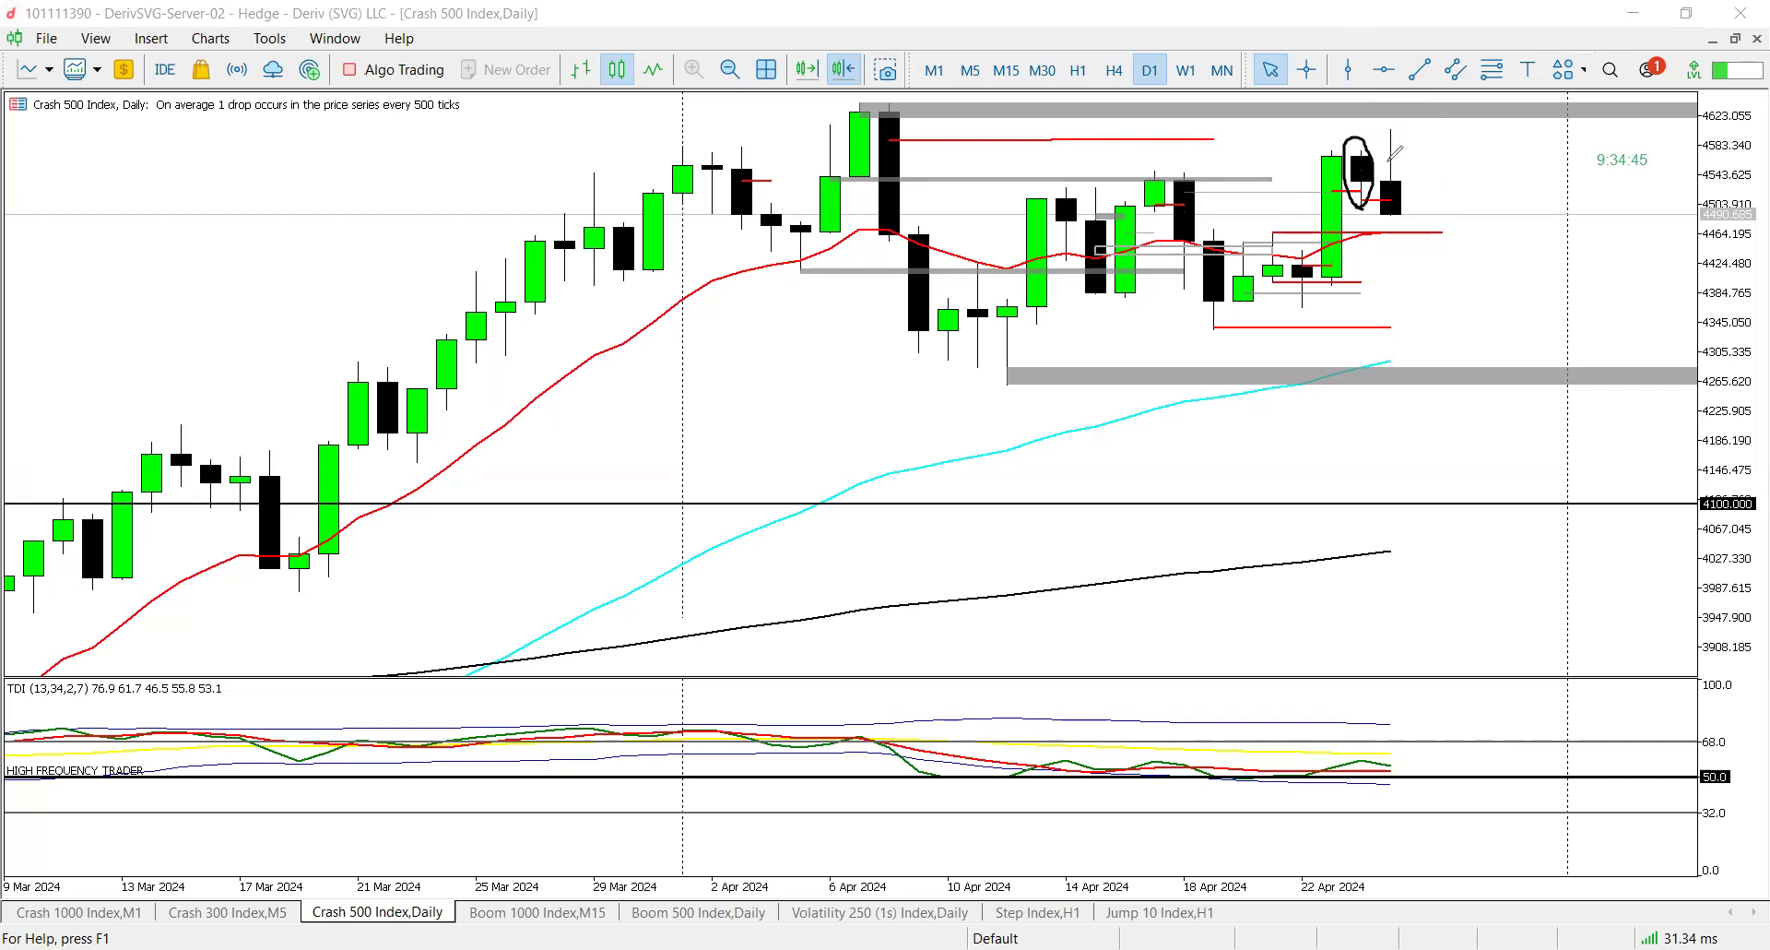
mouse_move(1393, 160)
left_mouse_down()
mouse_move(1373, 137)
mouse_move(1401, 149)
mouse_move(1383, 222)
left_mouse_up()
key("Escape")
- On the H4 timeframe, draw a line above the 23 April peaks and circle the wick of the most recent high
left_click(1113, 70)
left_click(852, 71)
left_click(853, 71)
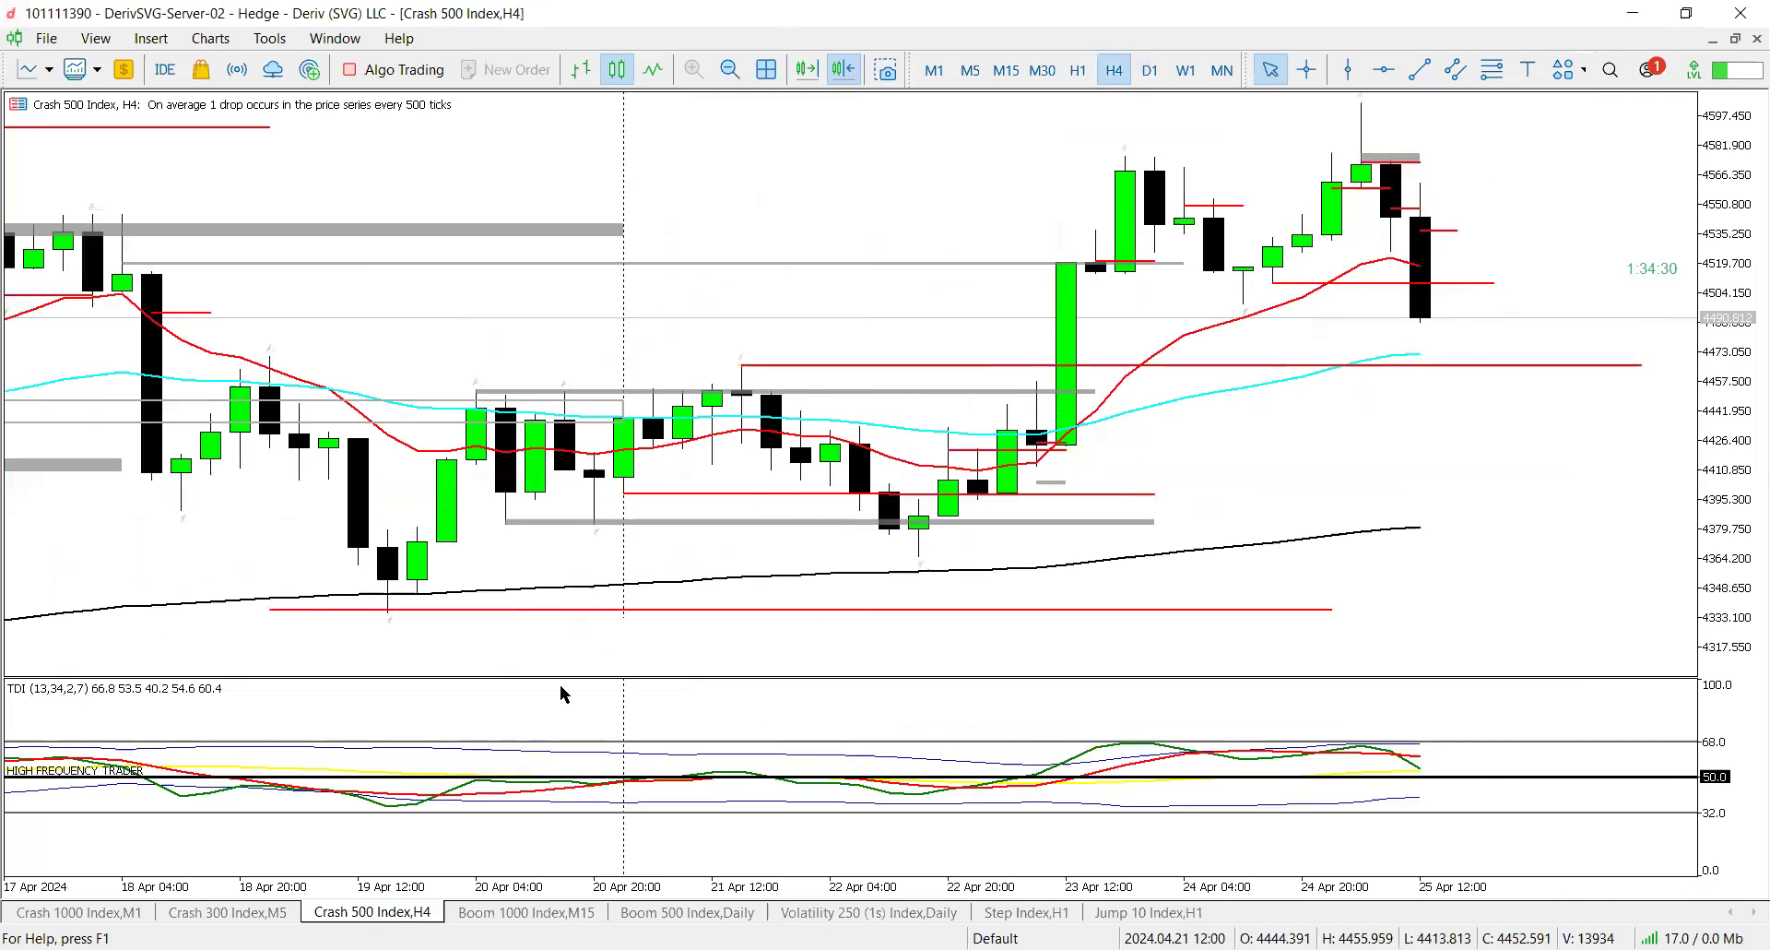
left_click_drag(1260, 155, 1025, 135)
mouse_move(1374, 90)
left_mouse_down()
mouse_move(1380, 182)
mouse_move(1359, 57)
left_mouse_up()
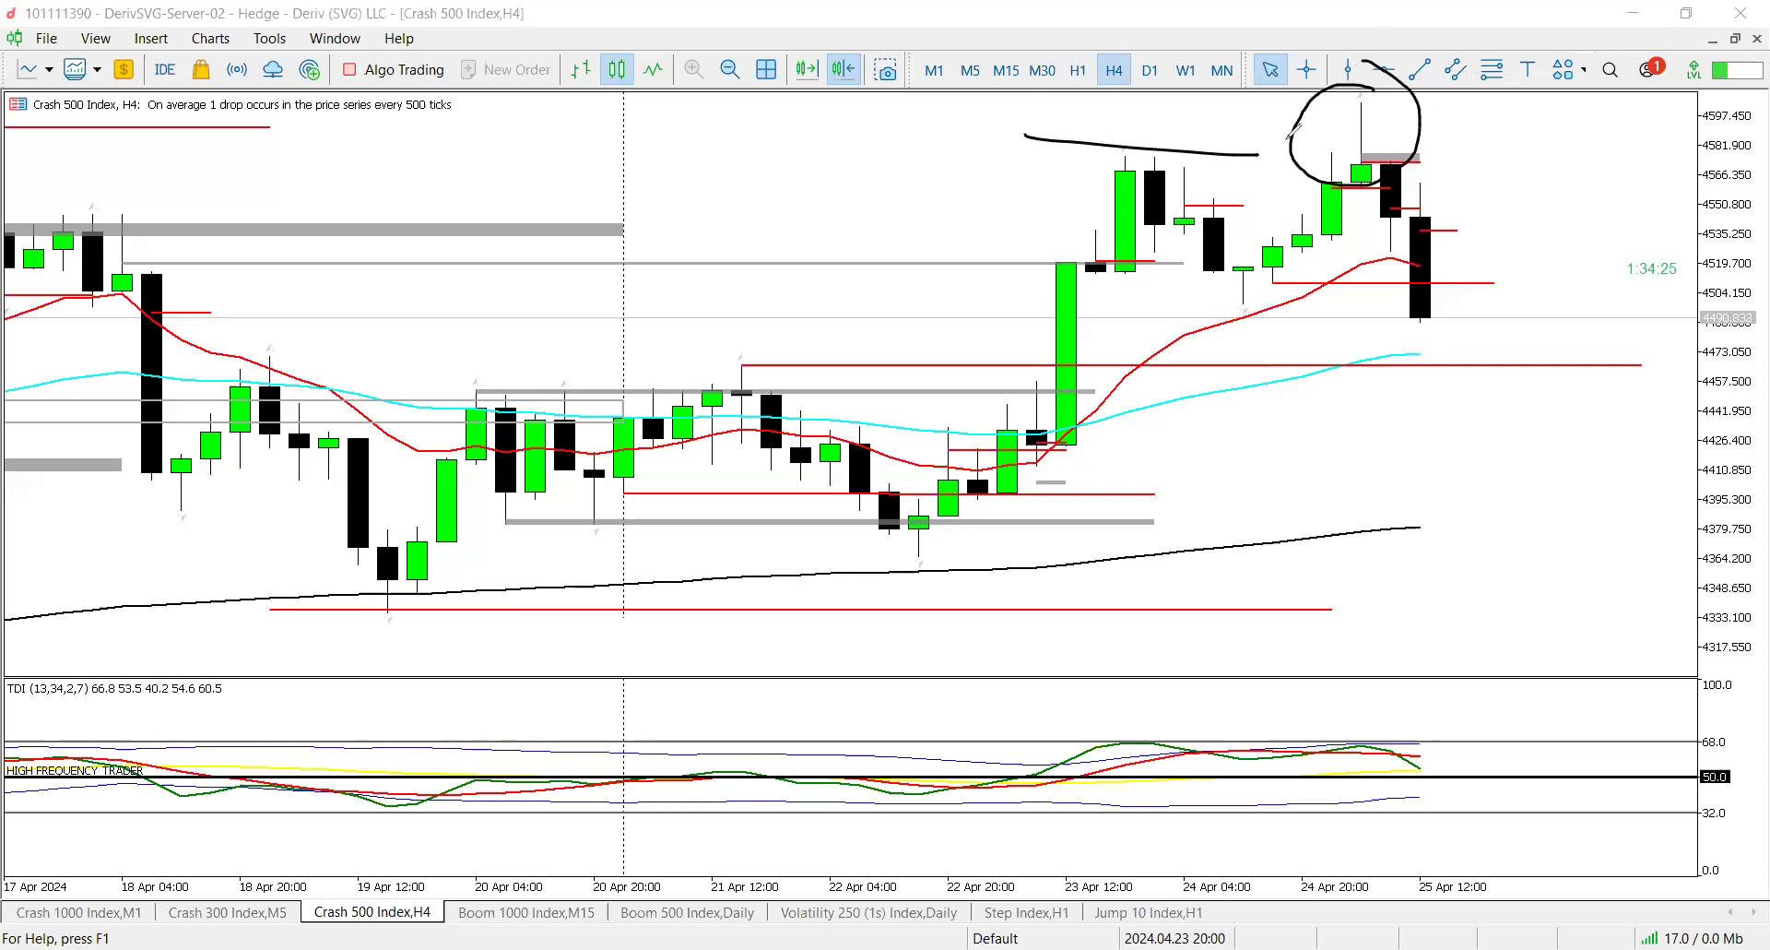
mouse_move(1080, 138)
left_mouse_down()
mouse_move(1199, 144)
mouse_move(1162, 137)
left_mouse_up()
- On the H1 timeframe, mark the broken lows, the drop through them and the two retest areas freehand, and clear the drawings
left_click(1072, 74)
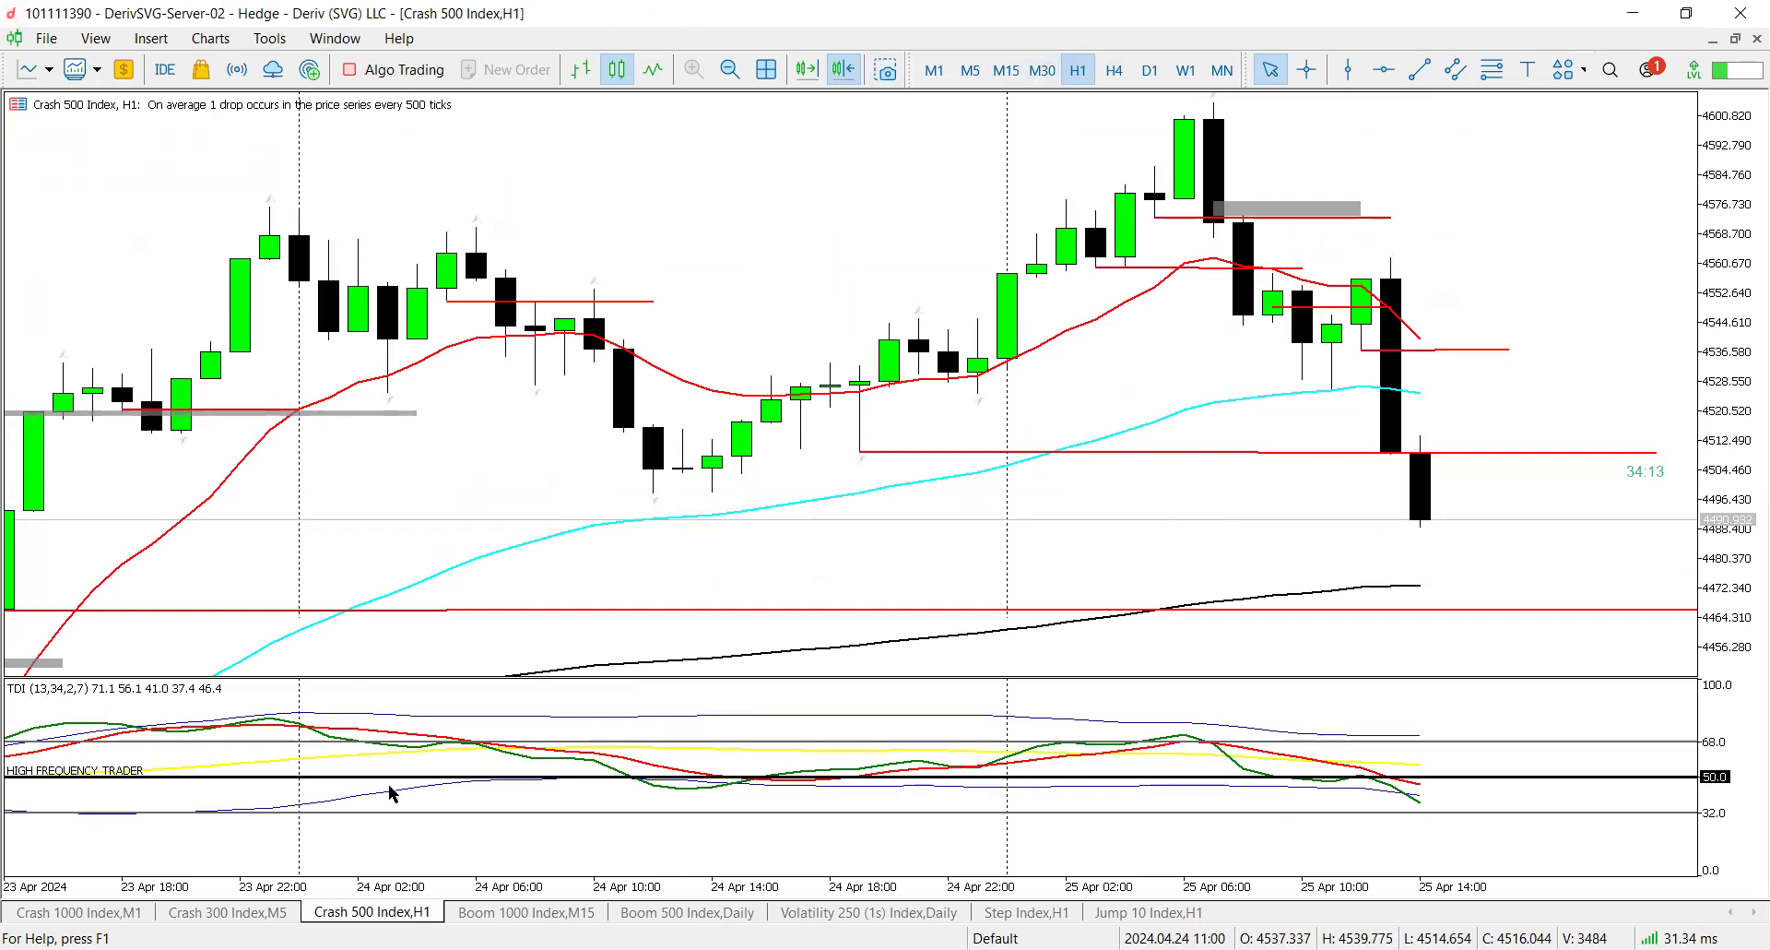
key("ctrl+shift+3")
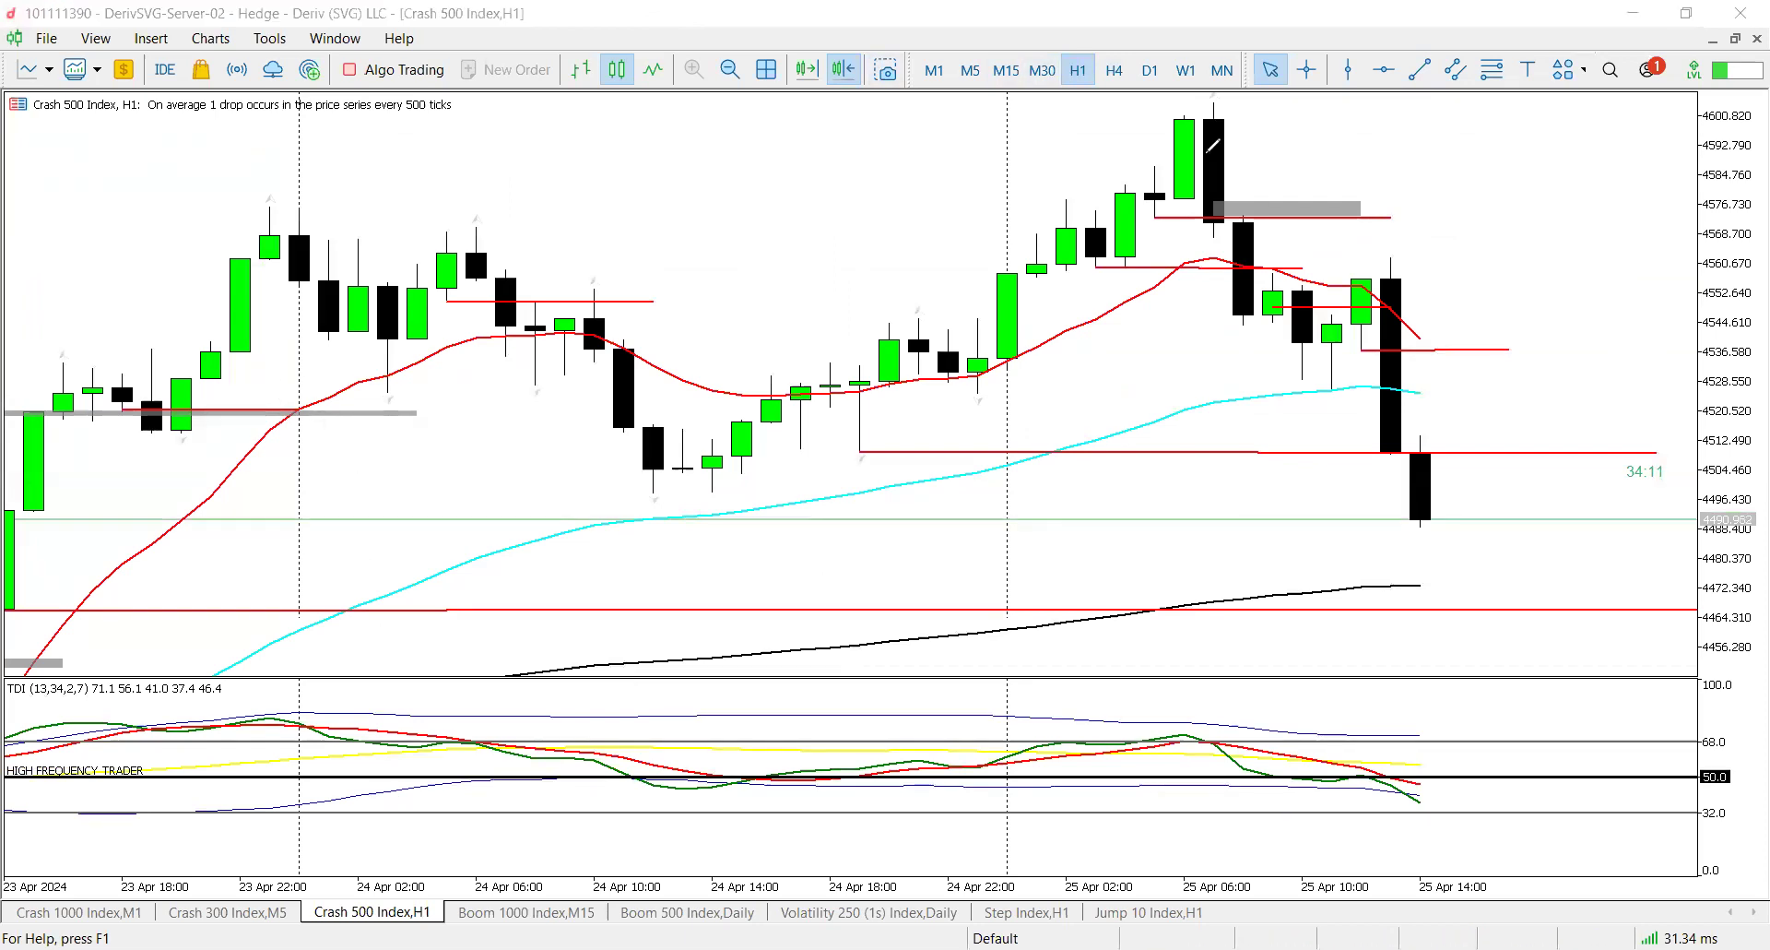
mouse_move(1163, 205)
left_mouse_down()
mouse_move(1143, 213)
mouse_move(1247, 321)
left_mouse_up()
left_click_drag(1106, 268, 1126, 265)
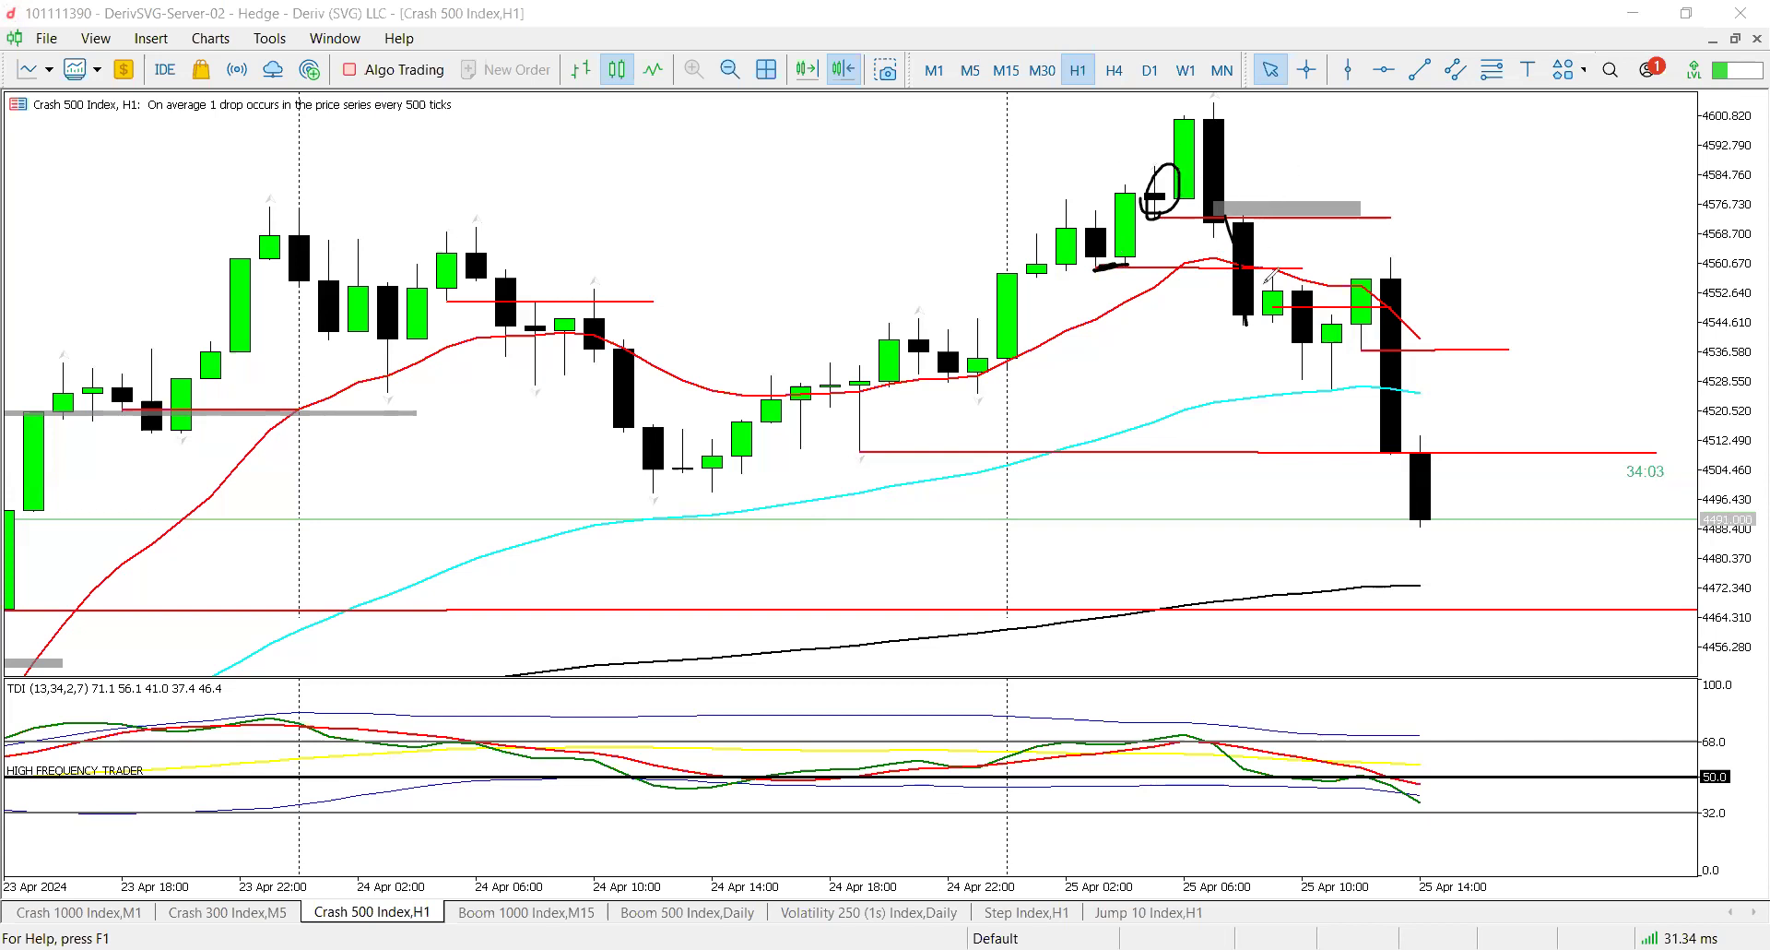
mouse_move(1268, 241)
left_mouse_down()
mouse_move(1318, 230)
mouse_move(1387, 175)
mouse_move(1284, 217)
mouse_move(1314, 264)
mouse_move(1291, 276)
left_mouse_up()
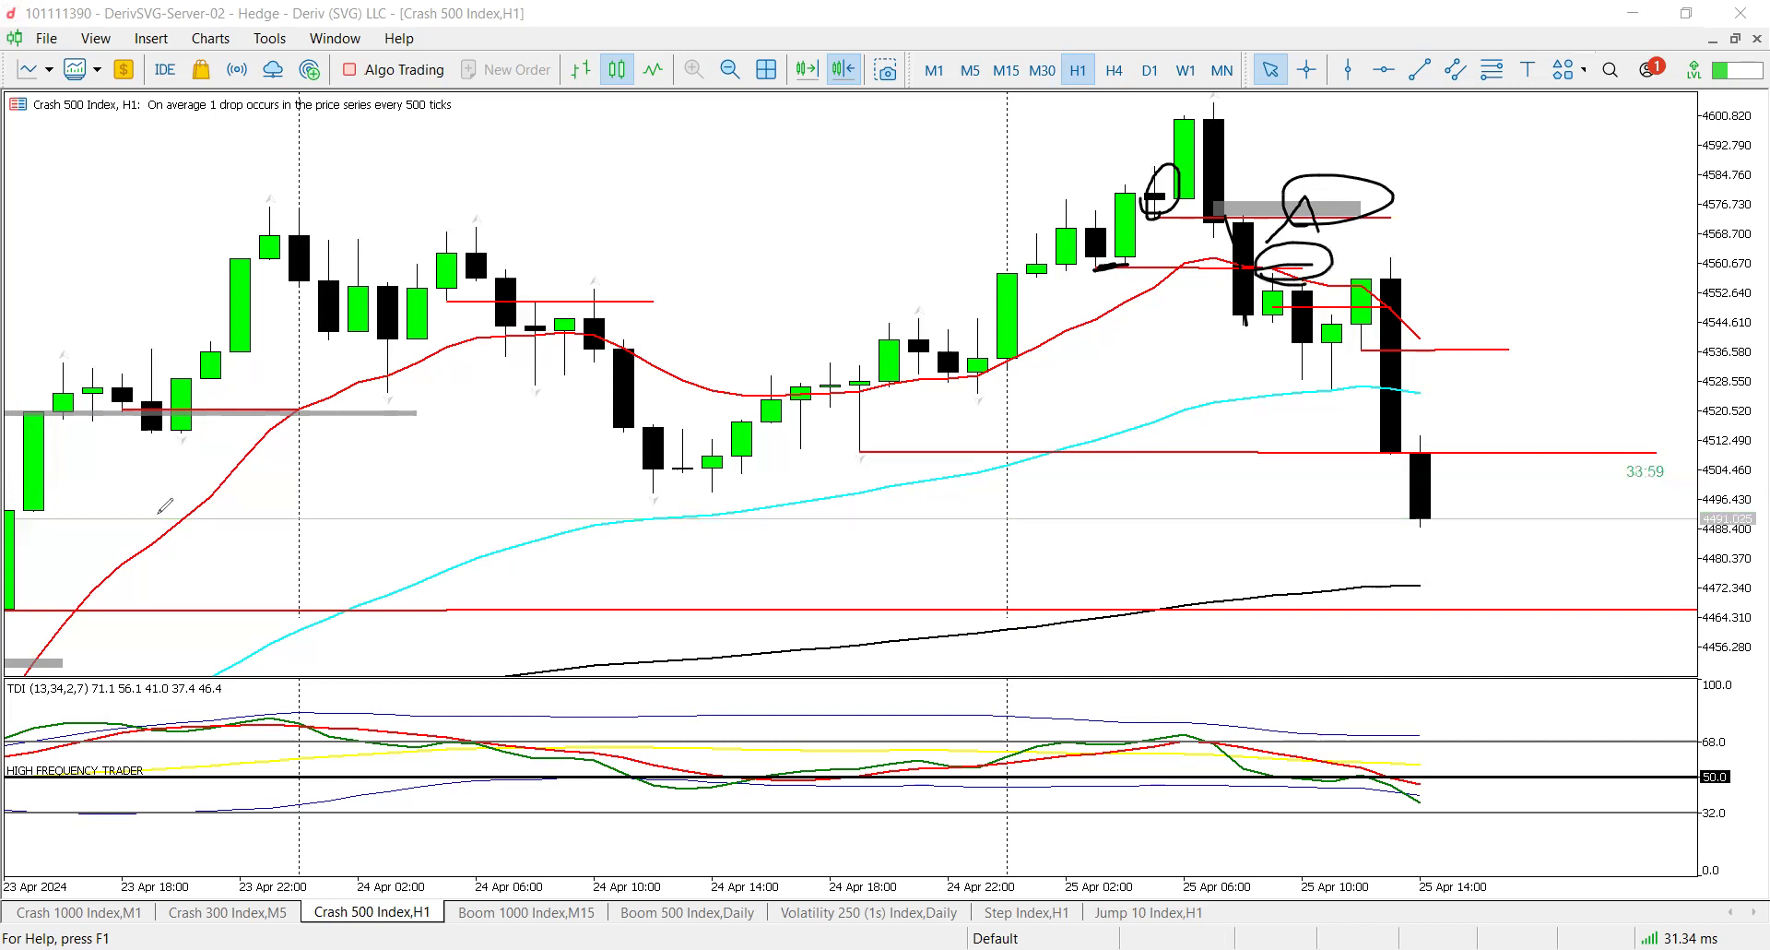
left_click(118, 602)
- Trace the falling red moving average over the latest H1 candles and erase the stroke
mouse_move(1224, 273)
left_mouse_down()
mouse_move(1299, 275)
mouse_move(1443, 327)
left_mouse_up()
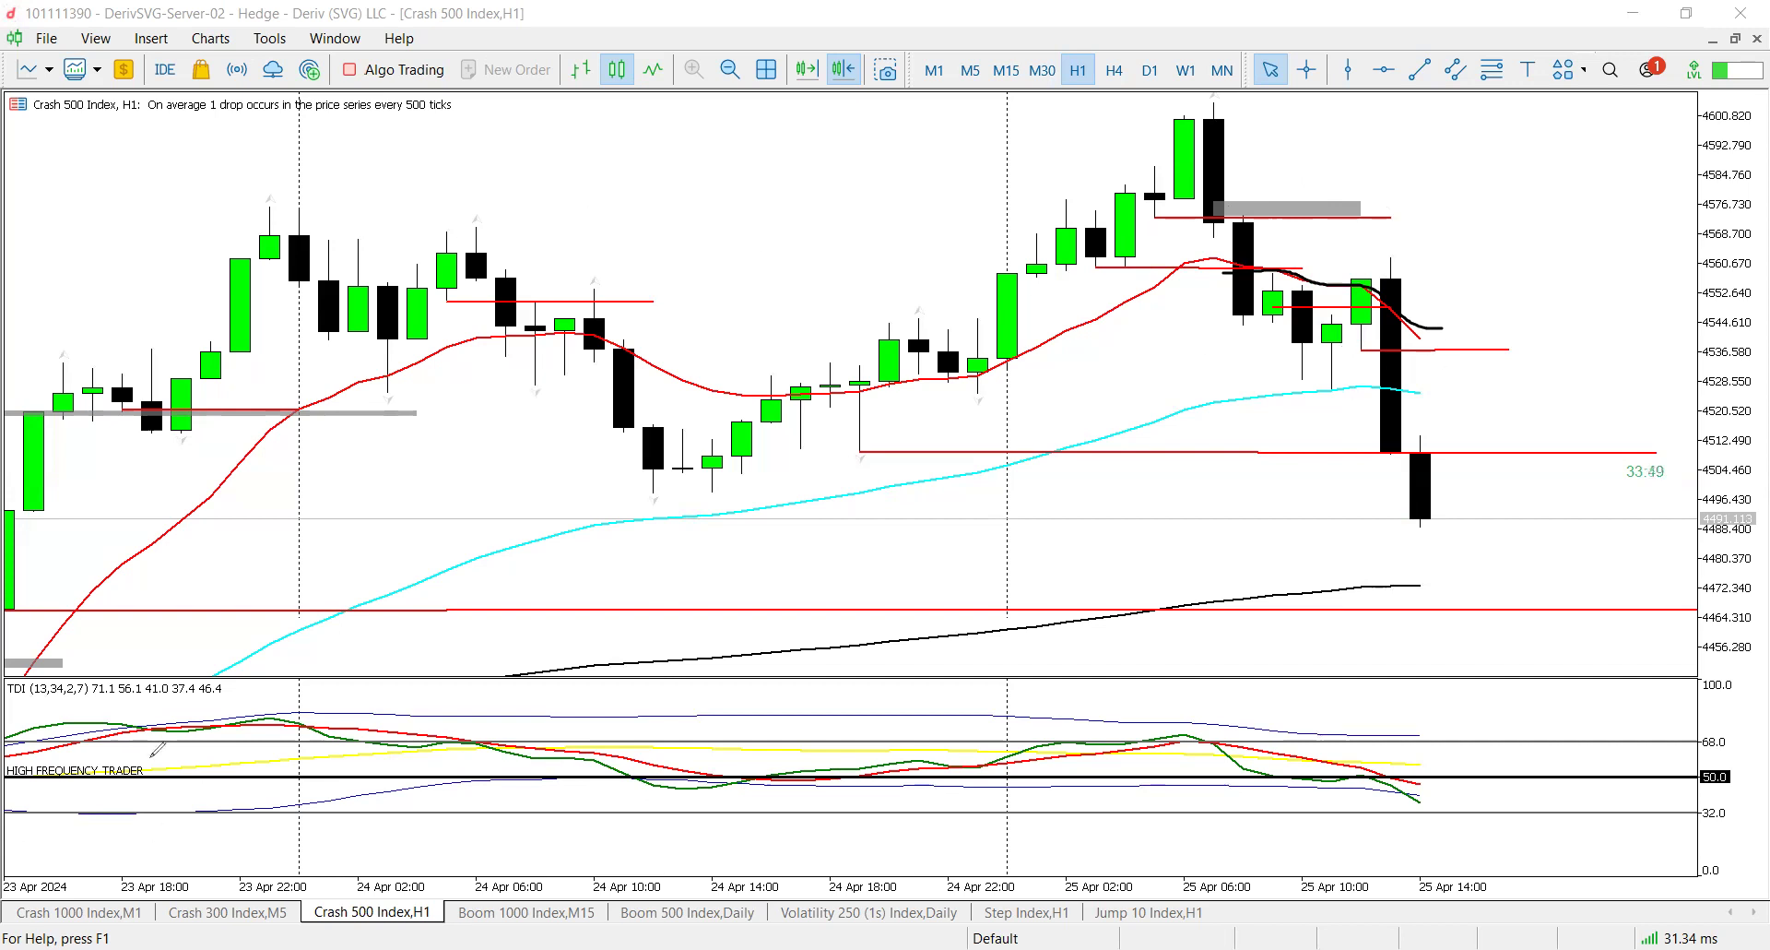
key("ctrl+z")
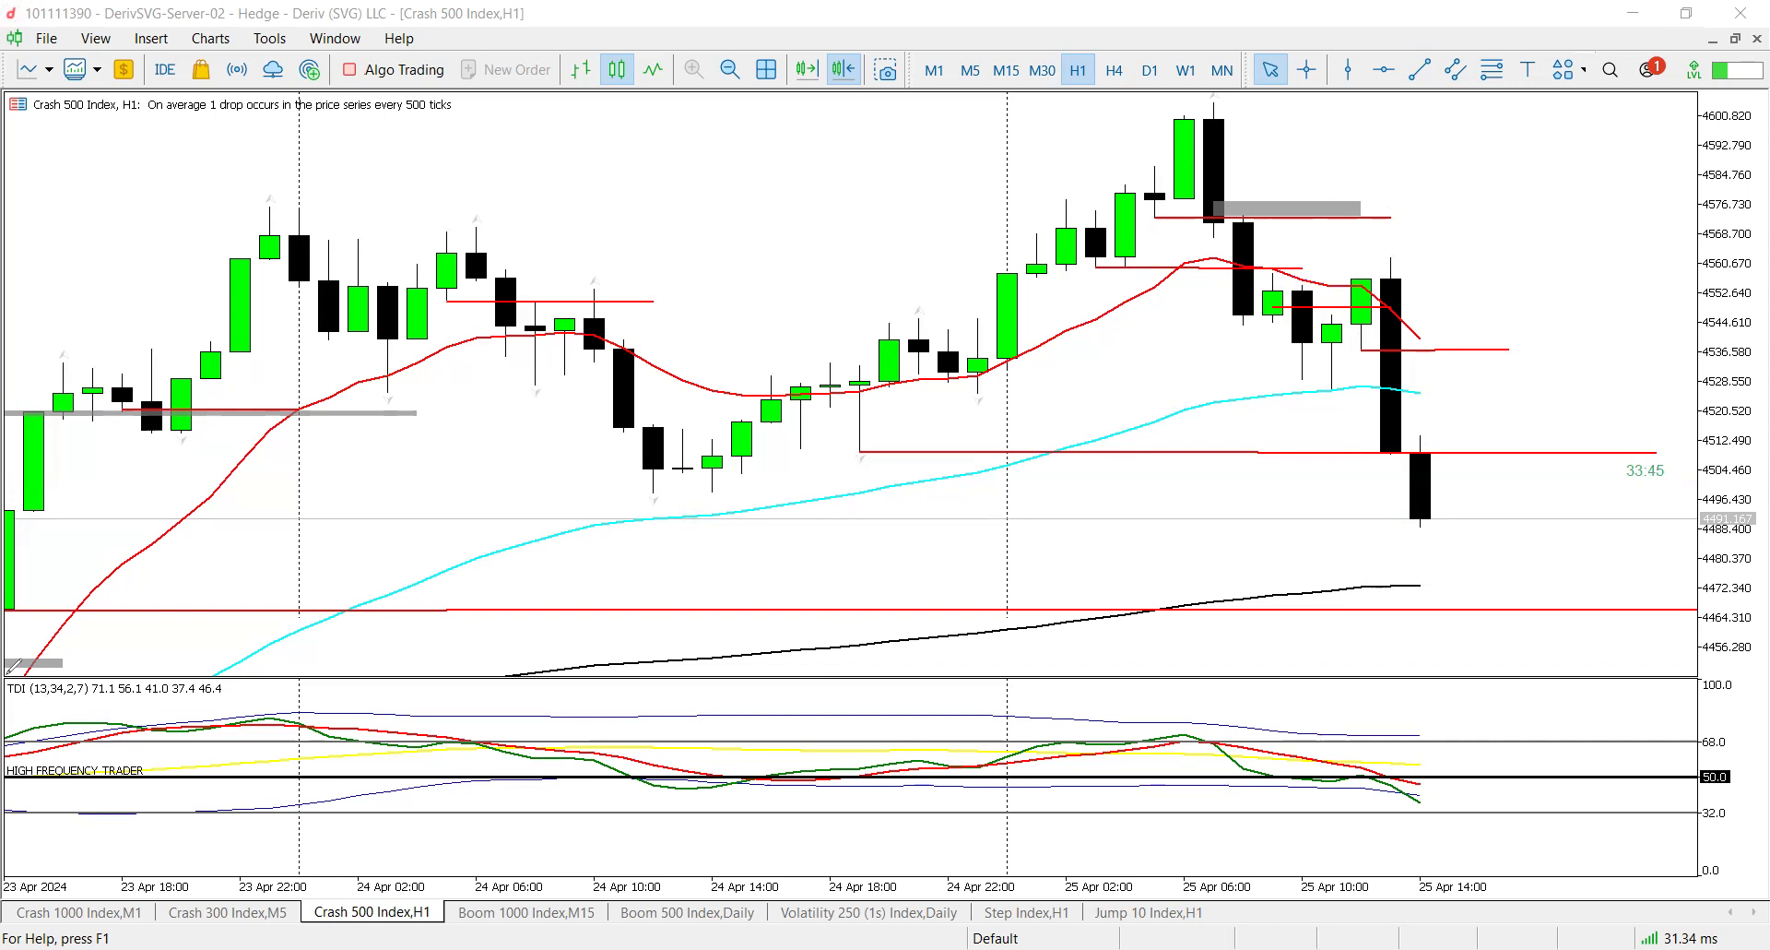
- Show the zoomed-out M15 timeframe, circle the minor swing high before the second leg down and mark the steps below it
left_click(1007, 70)
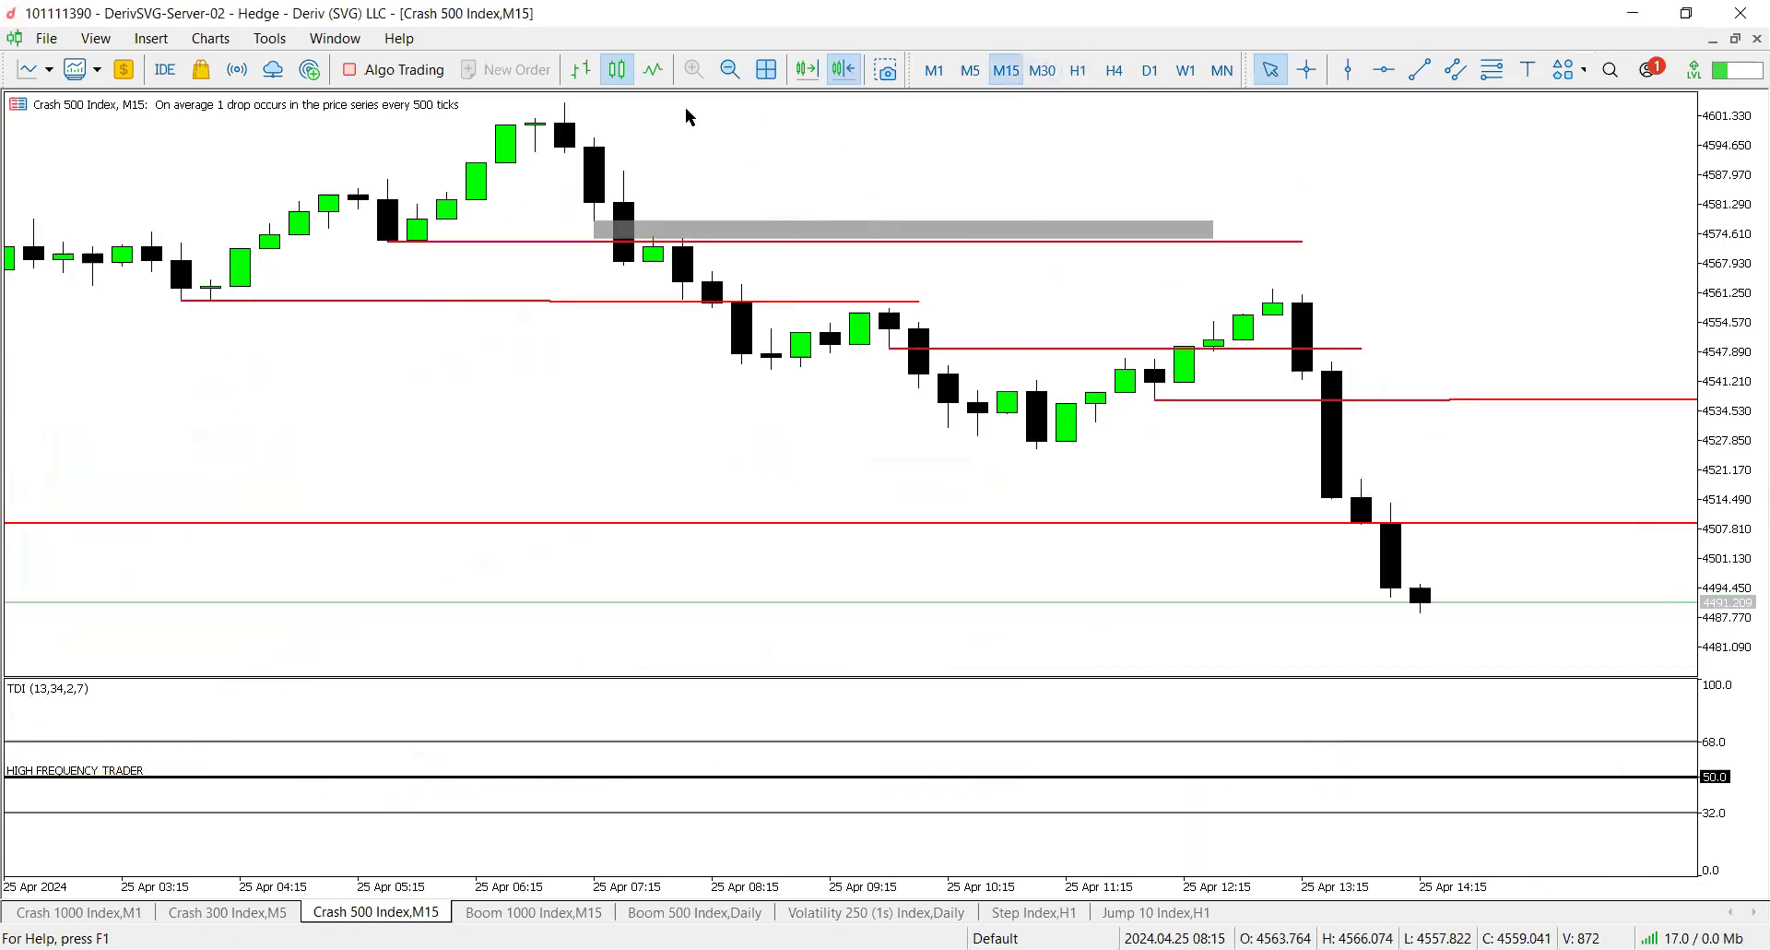
left_click(733, 66)
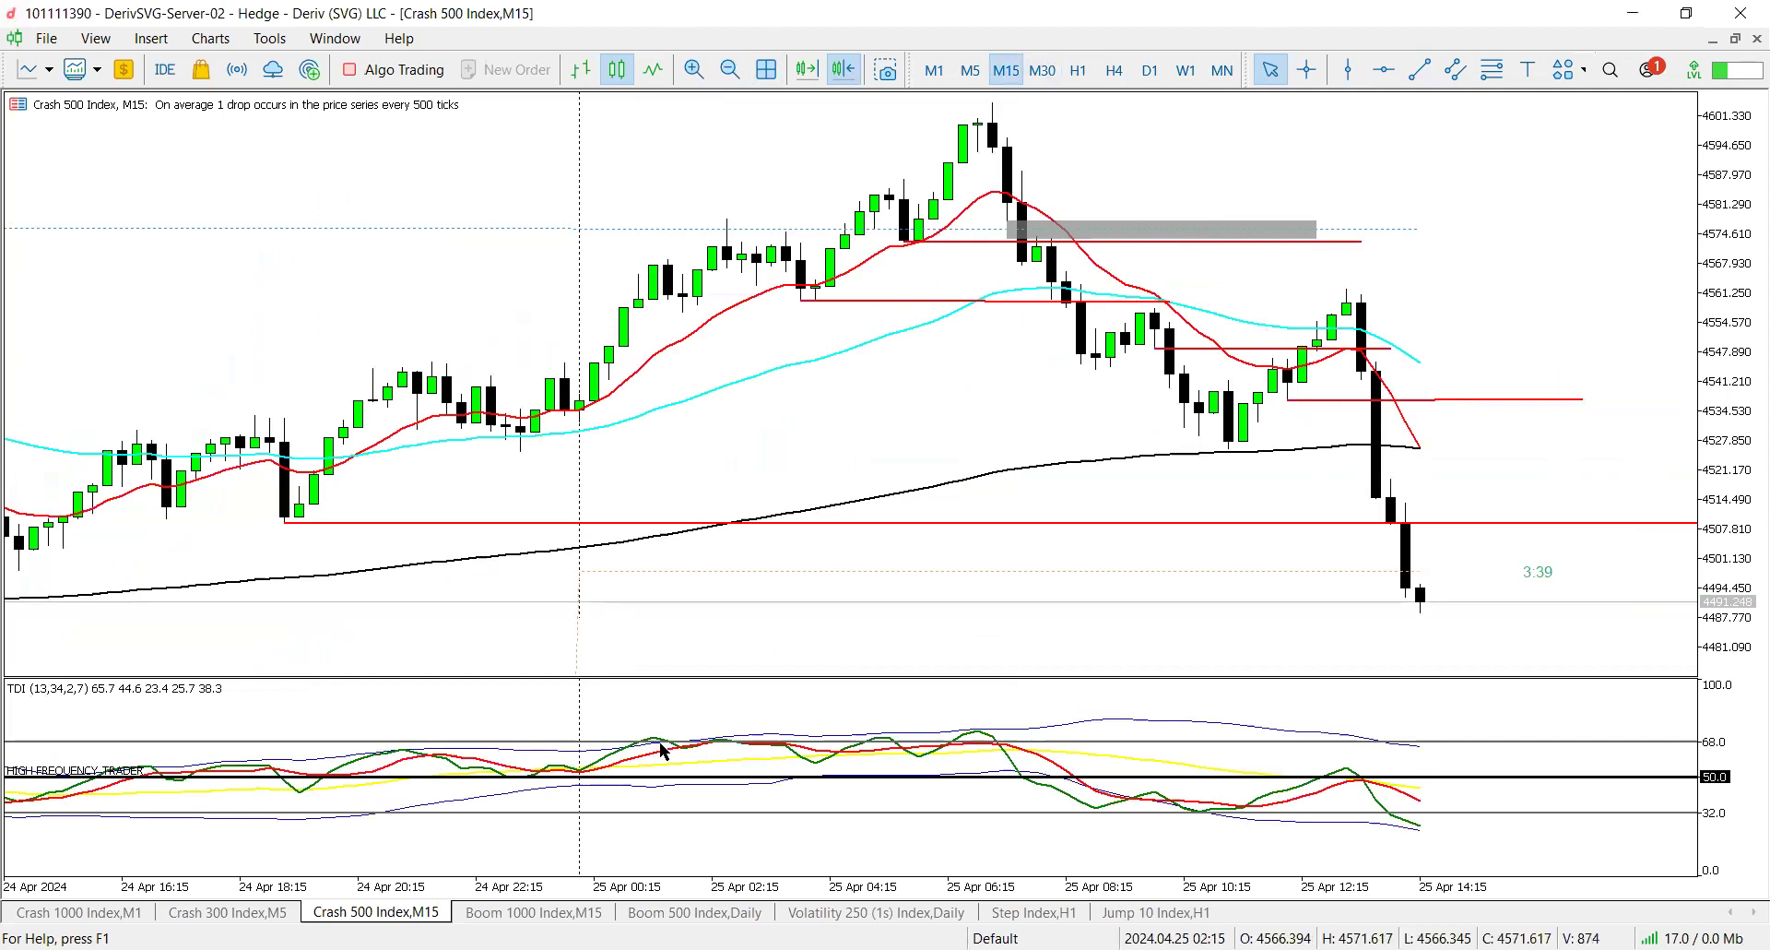
mouse_move(1134, 348)
left_mouse_down()
mouse_move(1143, 301)
mouse_move(1186, 324)
mouse_move(1127, 346)
mouse_move(1168, 312)
mouse_move(1153, 323)
mouse_move(1187, 348)
mouse_move(1159, 378)
left_mouse_up()
mouse_move(1166, 384)
left_mouse_down()
mouse_move(1175, 398)
mouse_move(1185, 367)
mouse_move(1210, 427)
left_mouse_up()
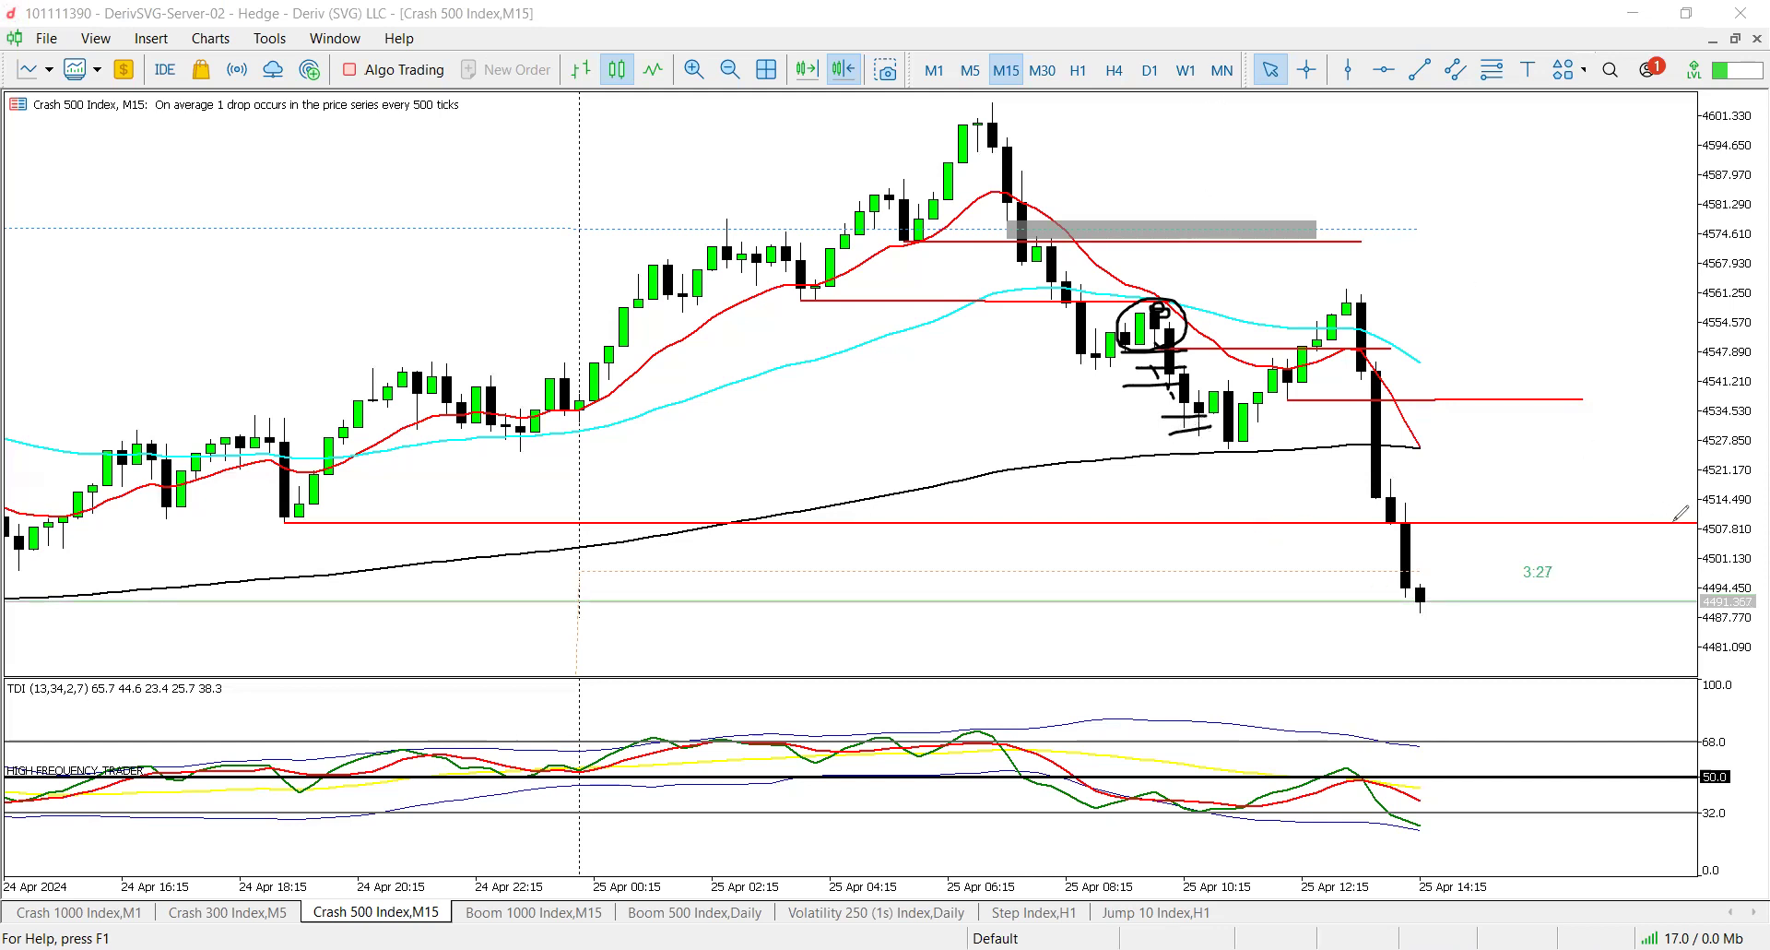
- Handwrite a price note and a short label in the empty area below the decline, and clear the drawings
mouse_move(1144, 530)
left_mouse_down()
mouse_move(1187, 595)
mouse_move(1160, 609)
left_mouse_up()
mouse_move(1240, 551)
left_mouse_down()
mouse_move(1259, 586)
mouse_move(1225, 601)
left_mouse_up()
mouse_move(1250, 558)
left_mouse_down()
mouse_move(1254, 595)
mouse_move(1284, 556)
left_mouse_up()
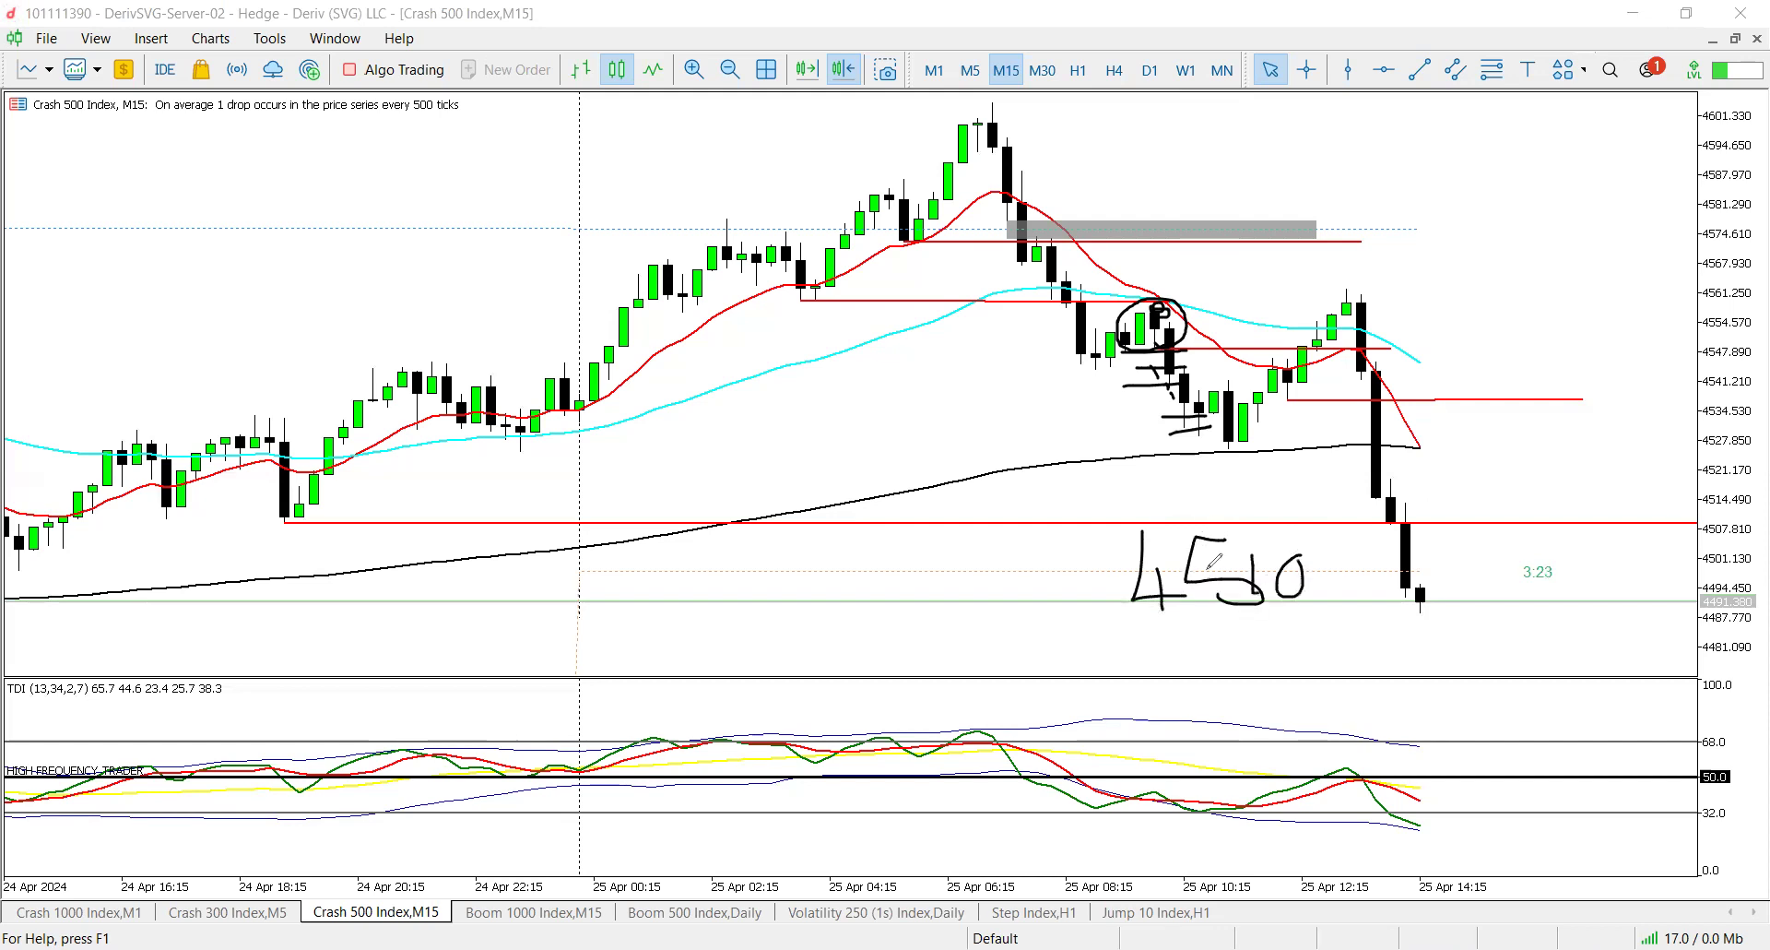
mouse_move(852, 550)
left_mouse_down()
mouse_move(915, 587)
mouse_move(1019, 576)
left_mouse_up()
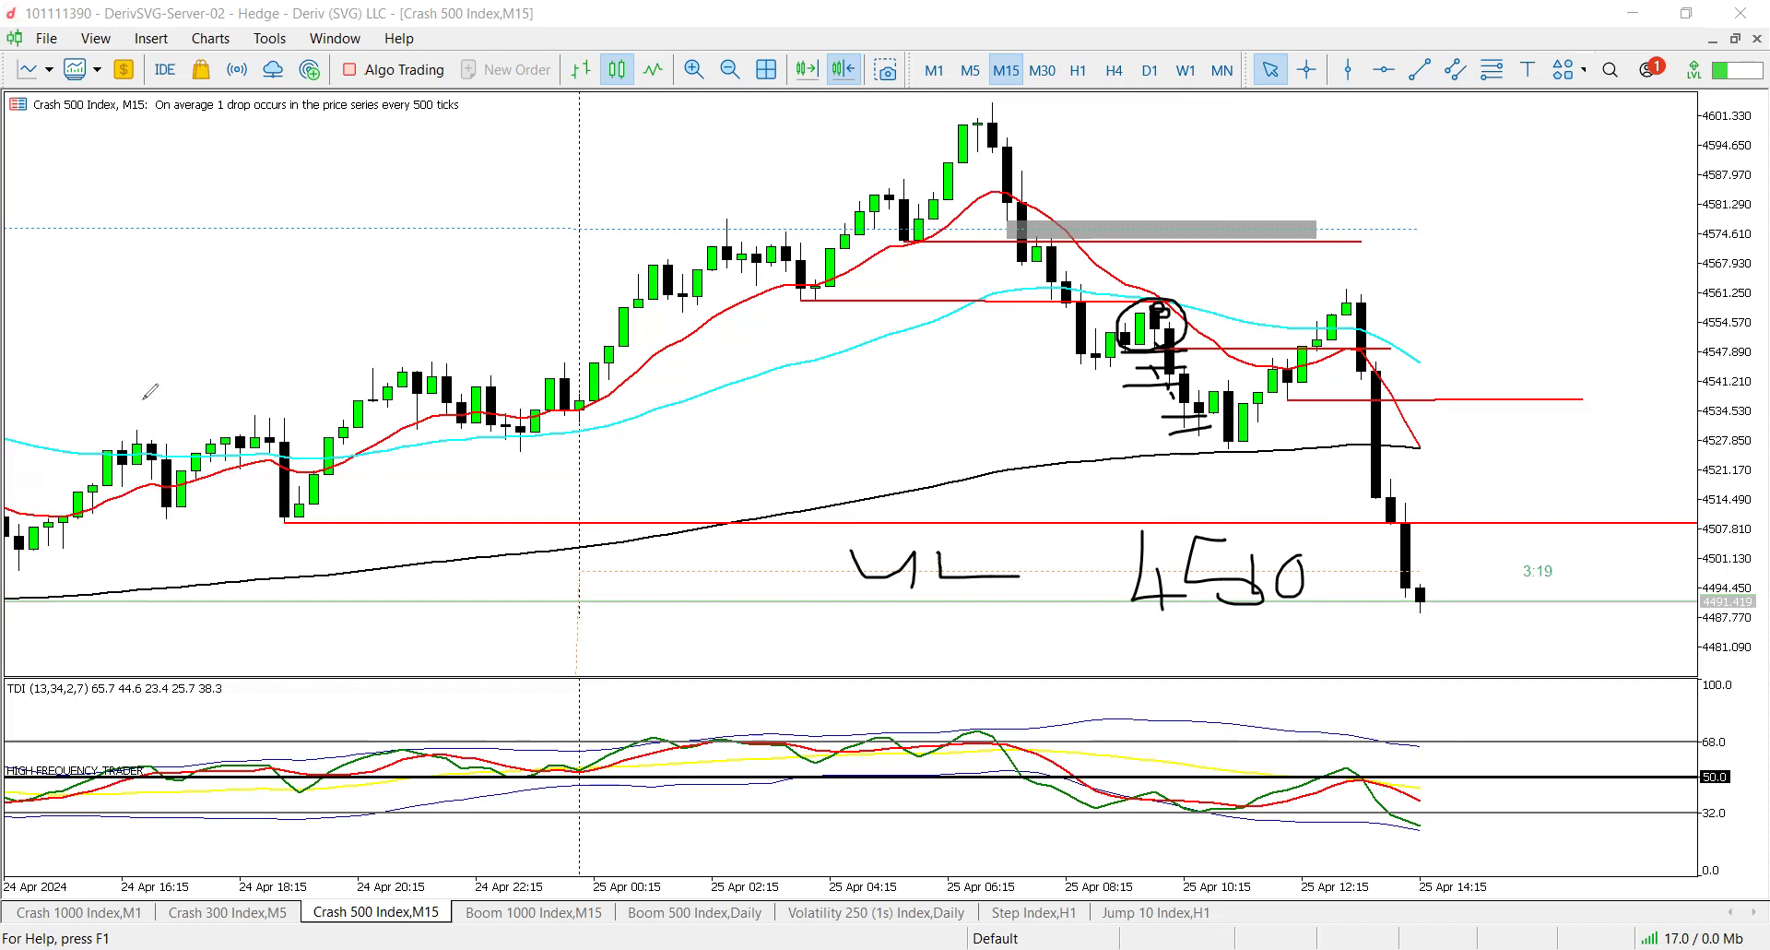
left_click(119, 592)
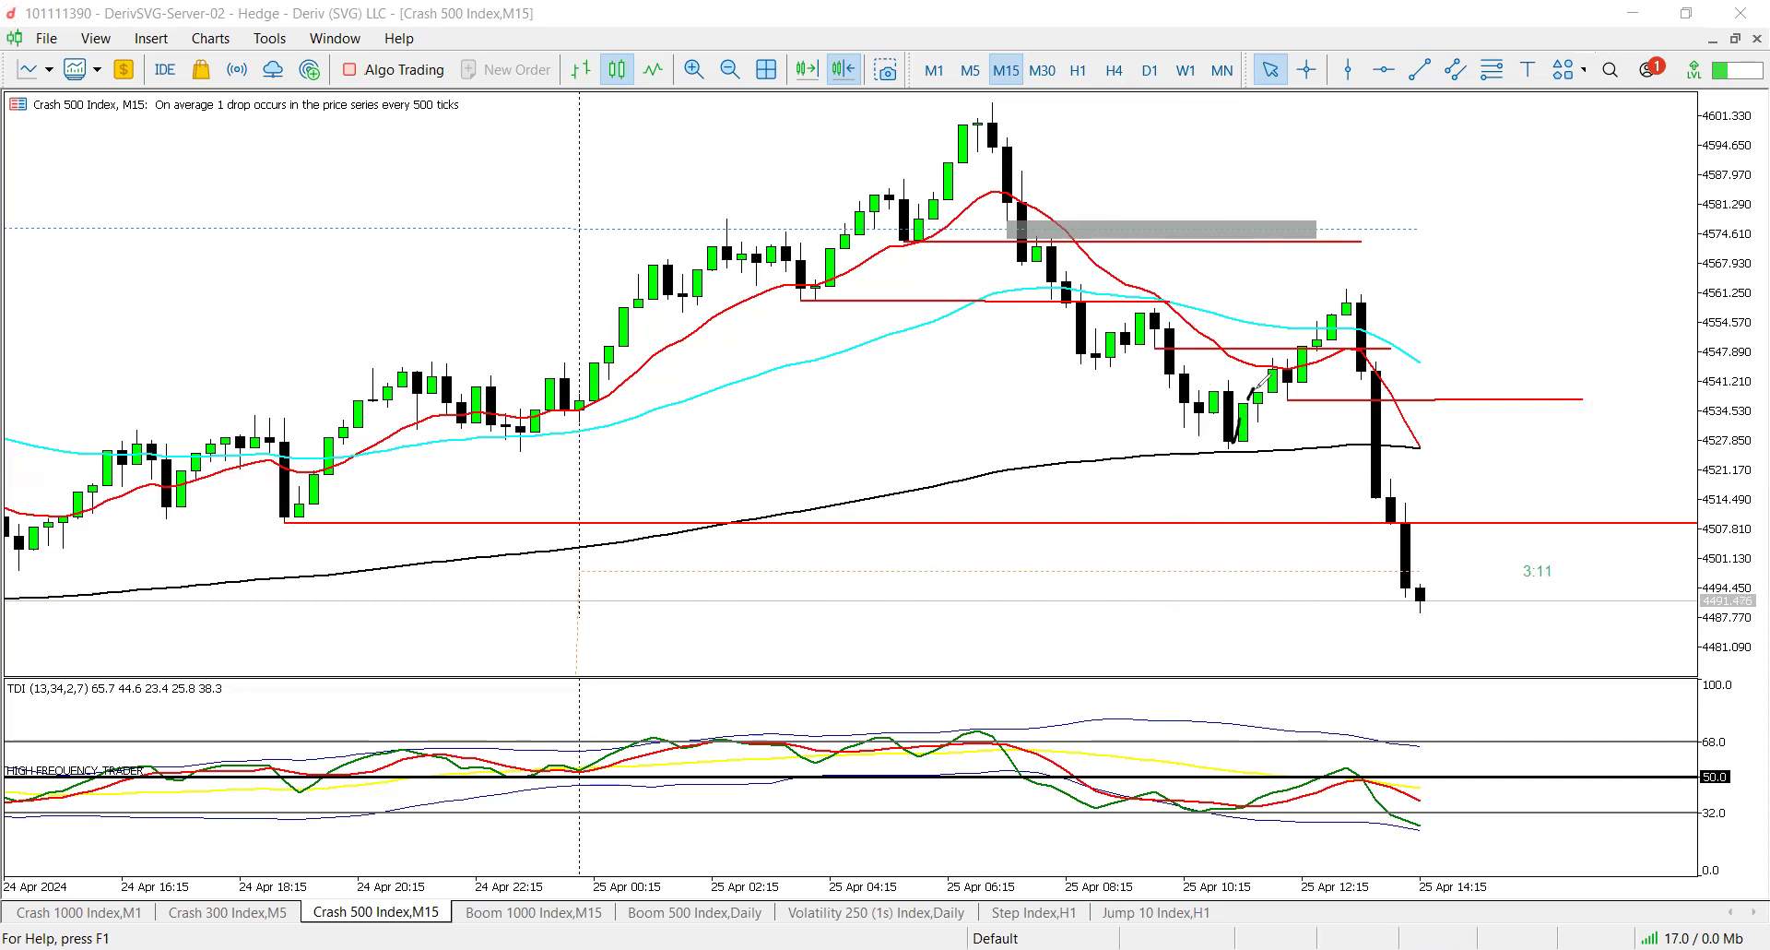
- Mark the M15 swing low and its rebound, and draw lines and an arrow from the prior swing high to the retest
left_click_drag(1193, 377, 1239, 378)
left_click_drag(1219, 449, 1250, 446)
mouse_move(1146, 330)
left_mouse_down()
mouse_move(1152, 351)
mouse_move(1133, 330)
mouse_move(1319, 347)
mouse_move(1295, 358)
mouse_move(1321, 335)
mouse_move(1291, 365)
mouse_move(1327, 318)
mouse_move(1296, 338)
left_mouse_up()
left_click_drag(1127, 306, 1269, 306)
left_click_drag(1269, 306, 1244, 313)
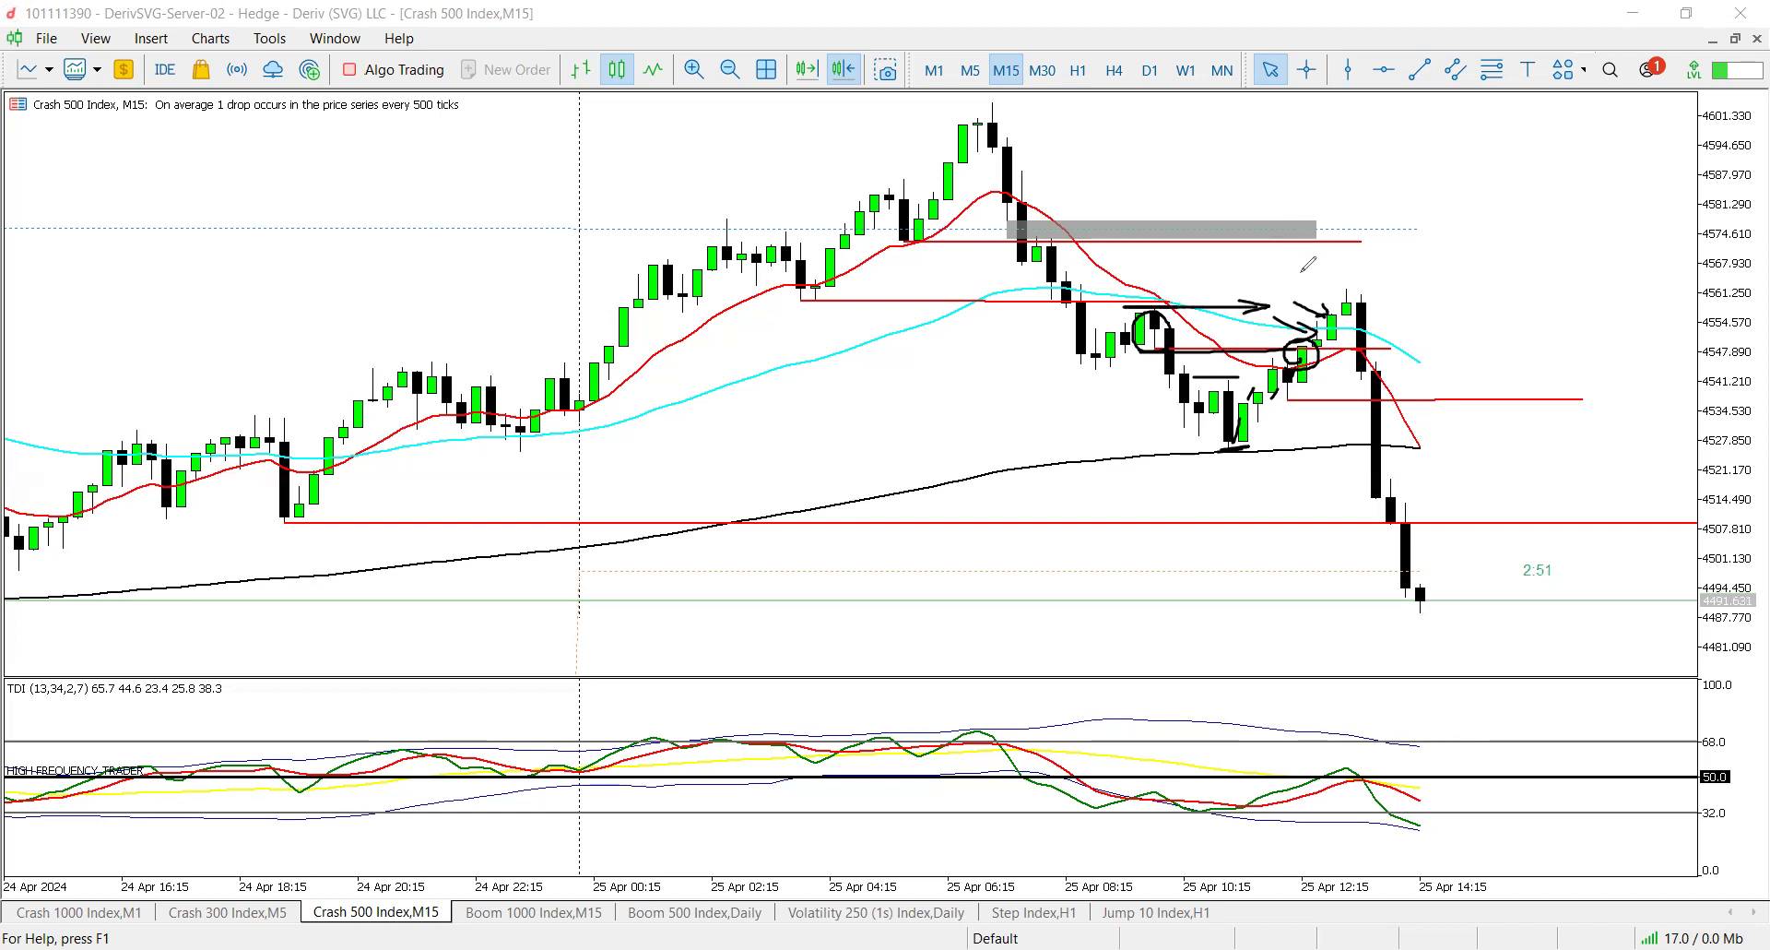
- Mark the steps of the second leg down, draw a line from the main high to the low, and clear the drawings
left_click_drag(1179, 425, 1205, 425)
left_click_drag(1152, 393, 1194, 377)
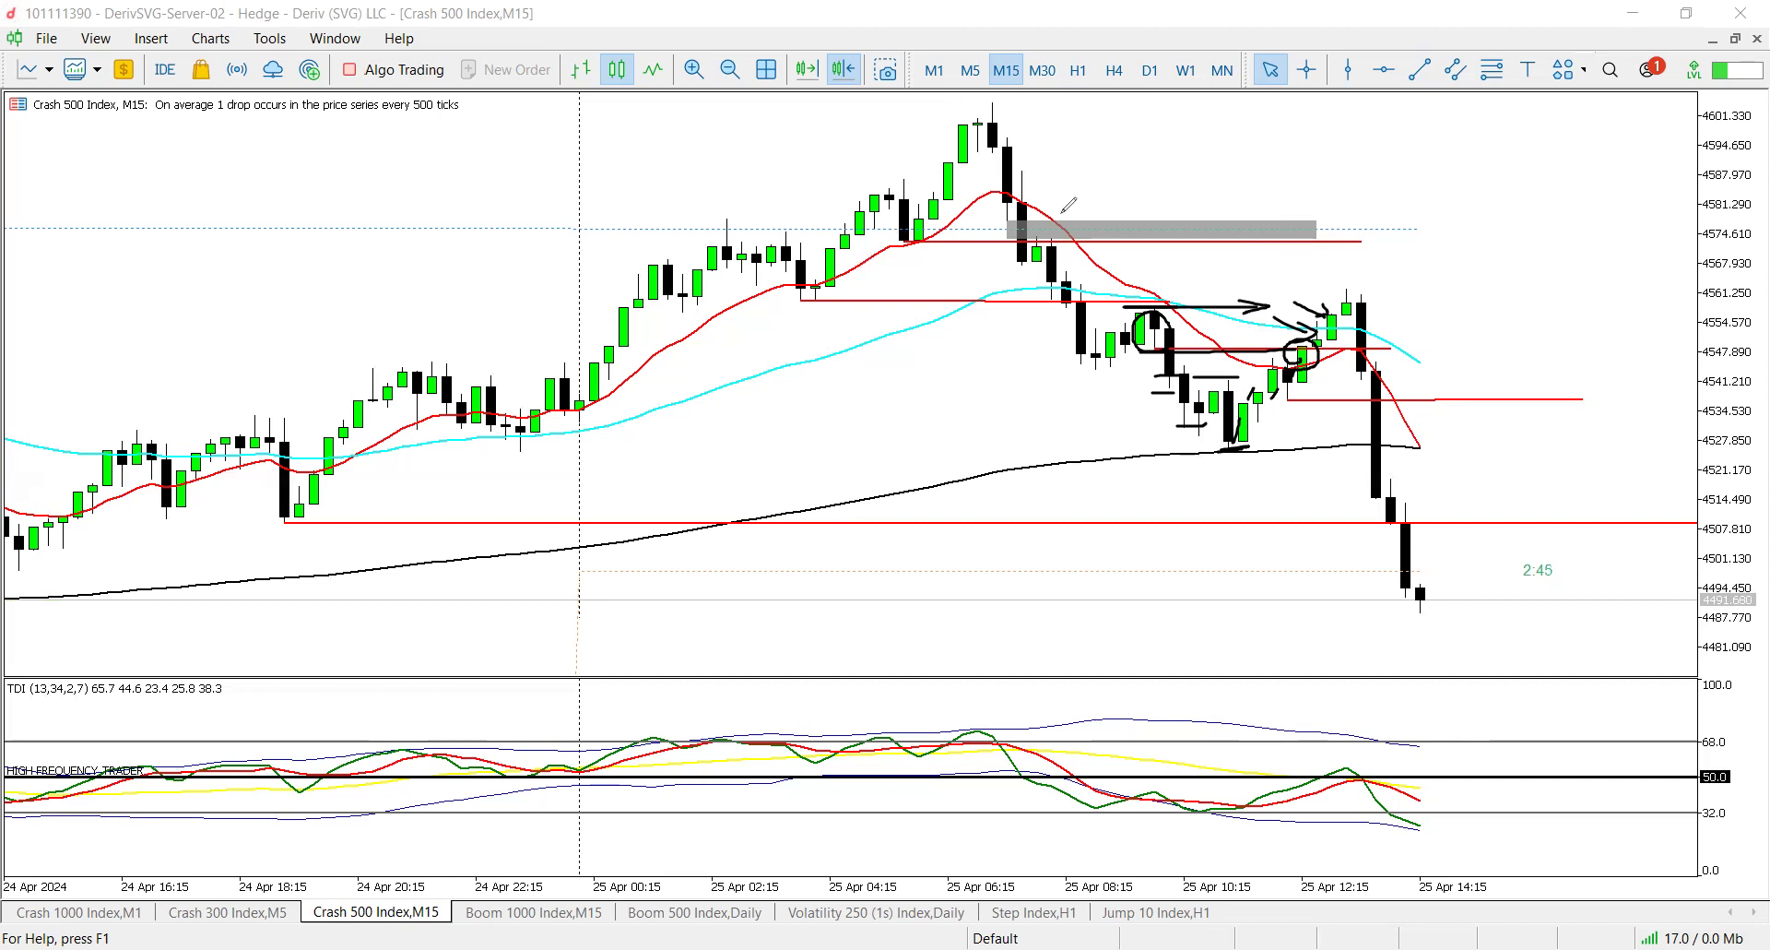
left_click_drag(979, 96, 1230, 475)
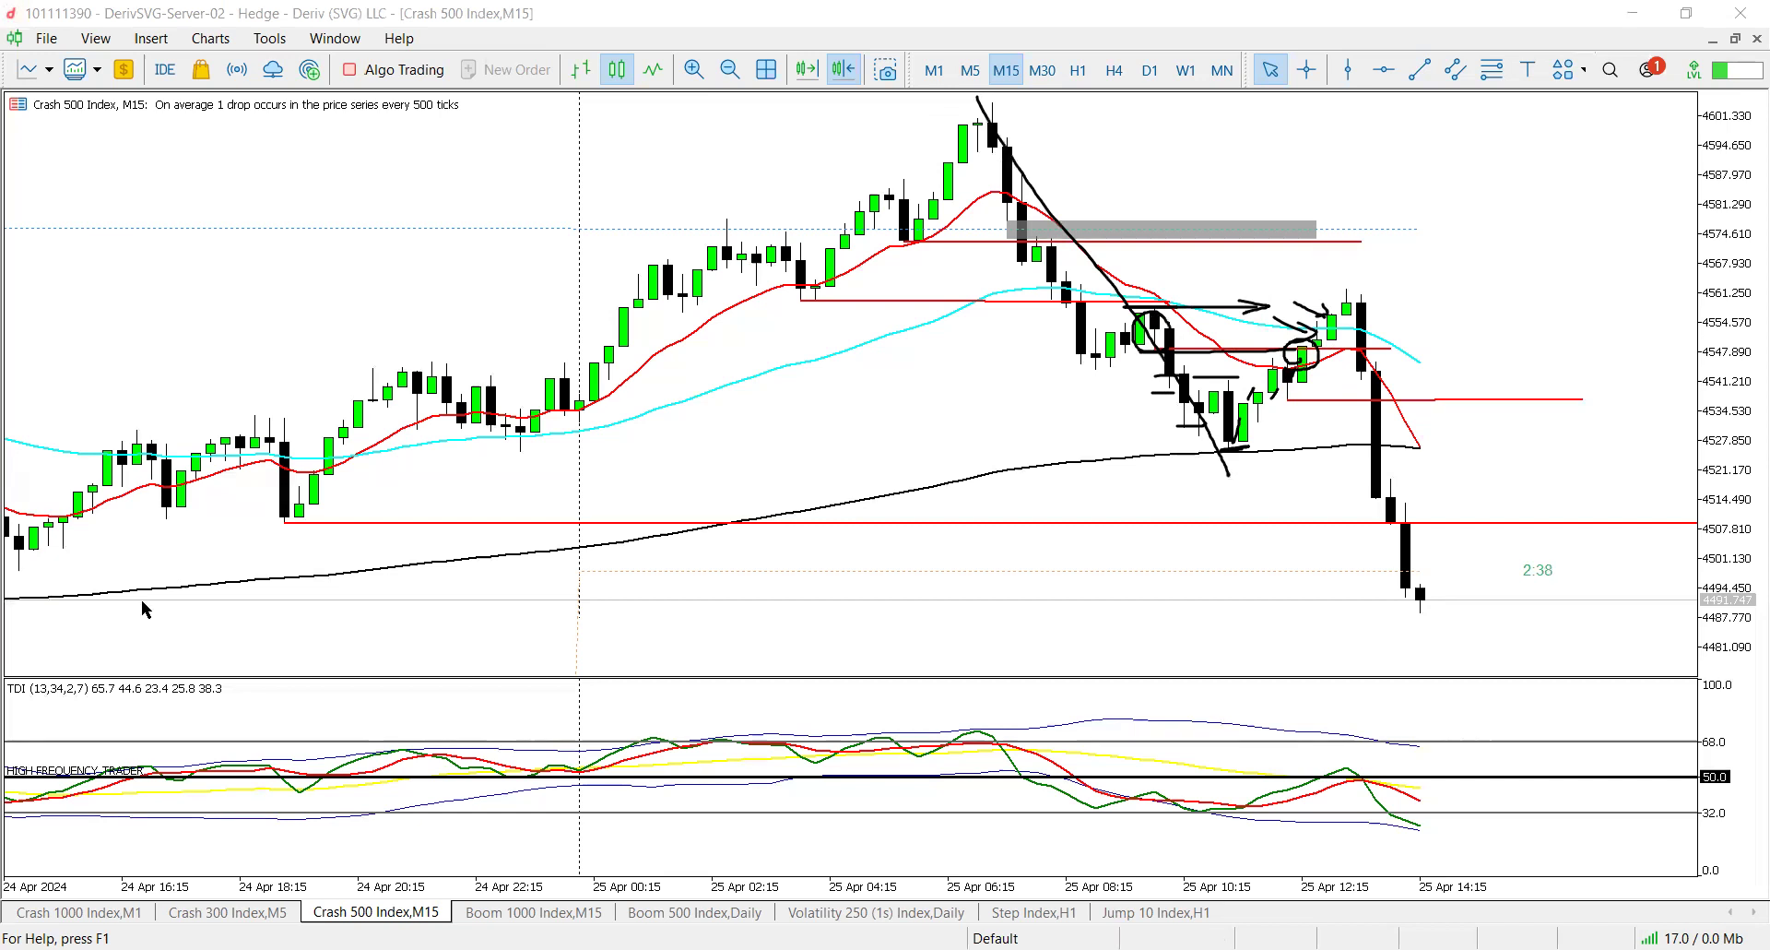
key("Escape")
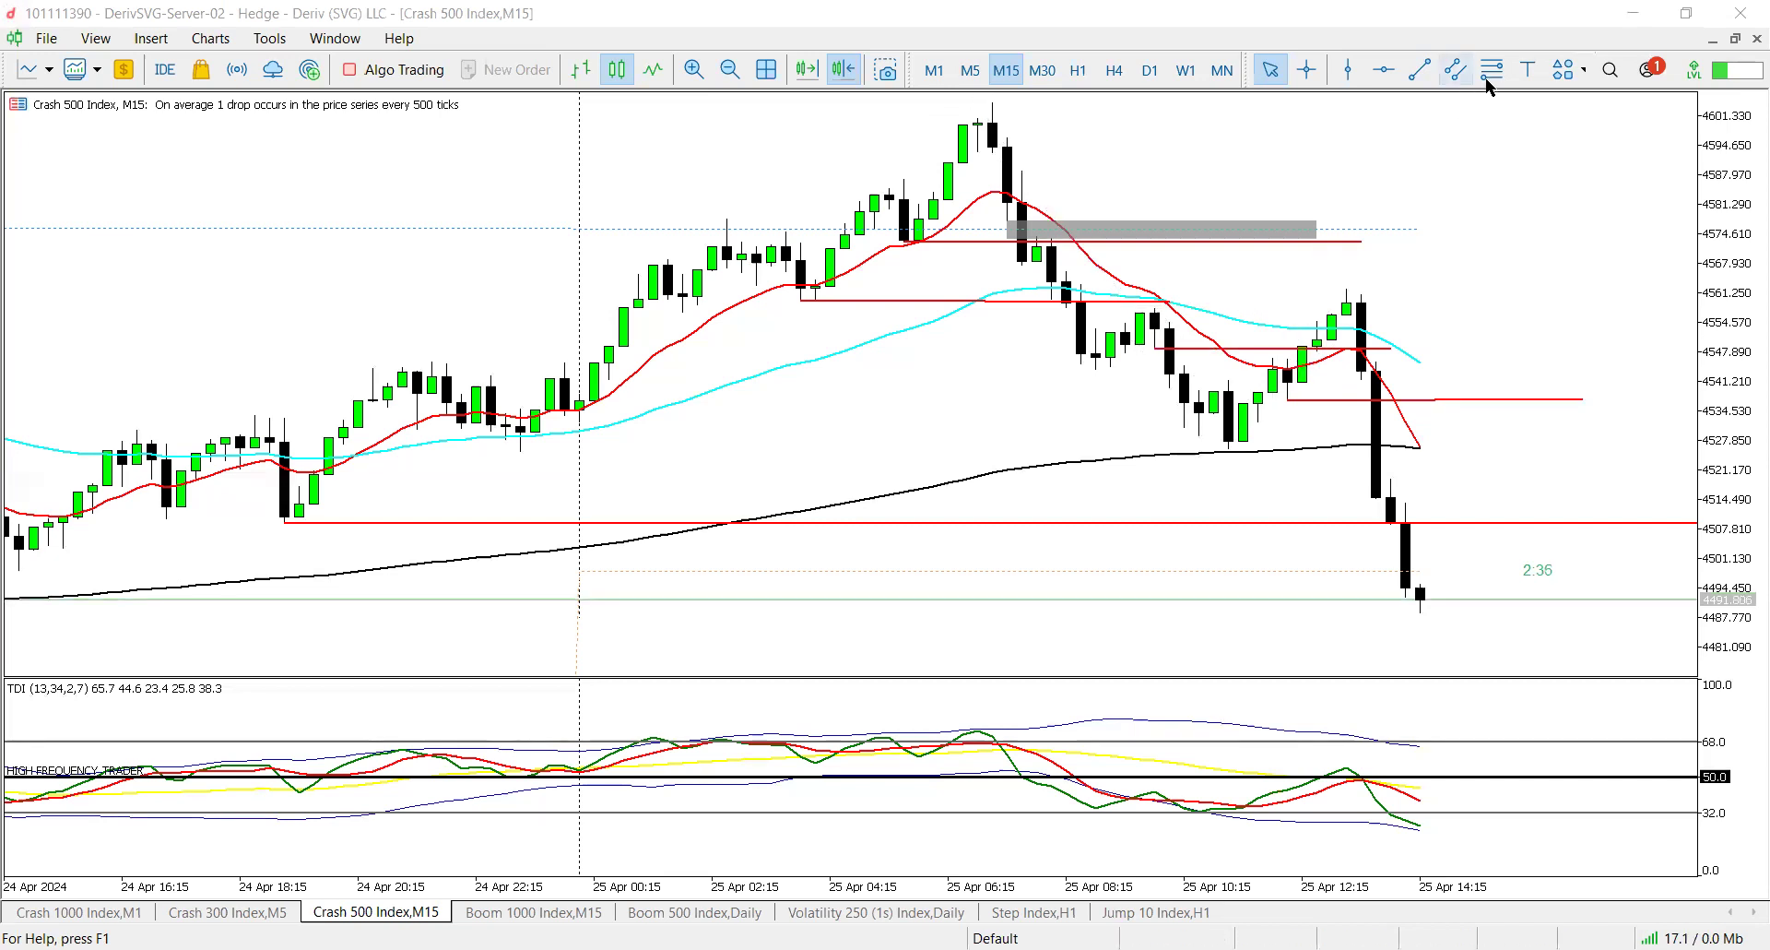
- Draw a Fibonacci retracement from the main M15 swing high down to the first swing low at about 4544
left_click(1492, 72)
mouse_move(991, 101)
left_mouse_down()
mouse_move(1227, 457)
mouse_move(982, 318)
mouse_move(1231, 406)
mouse_move(1263, 451)
mouse_move(1425, 453)
mouse_move(1141, 368)
mouse_move(1229, 370)
left_mouse_up()
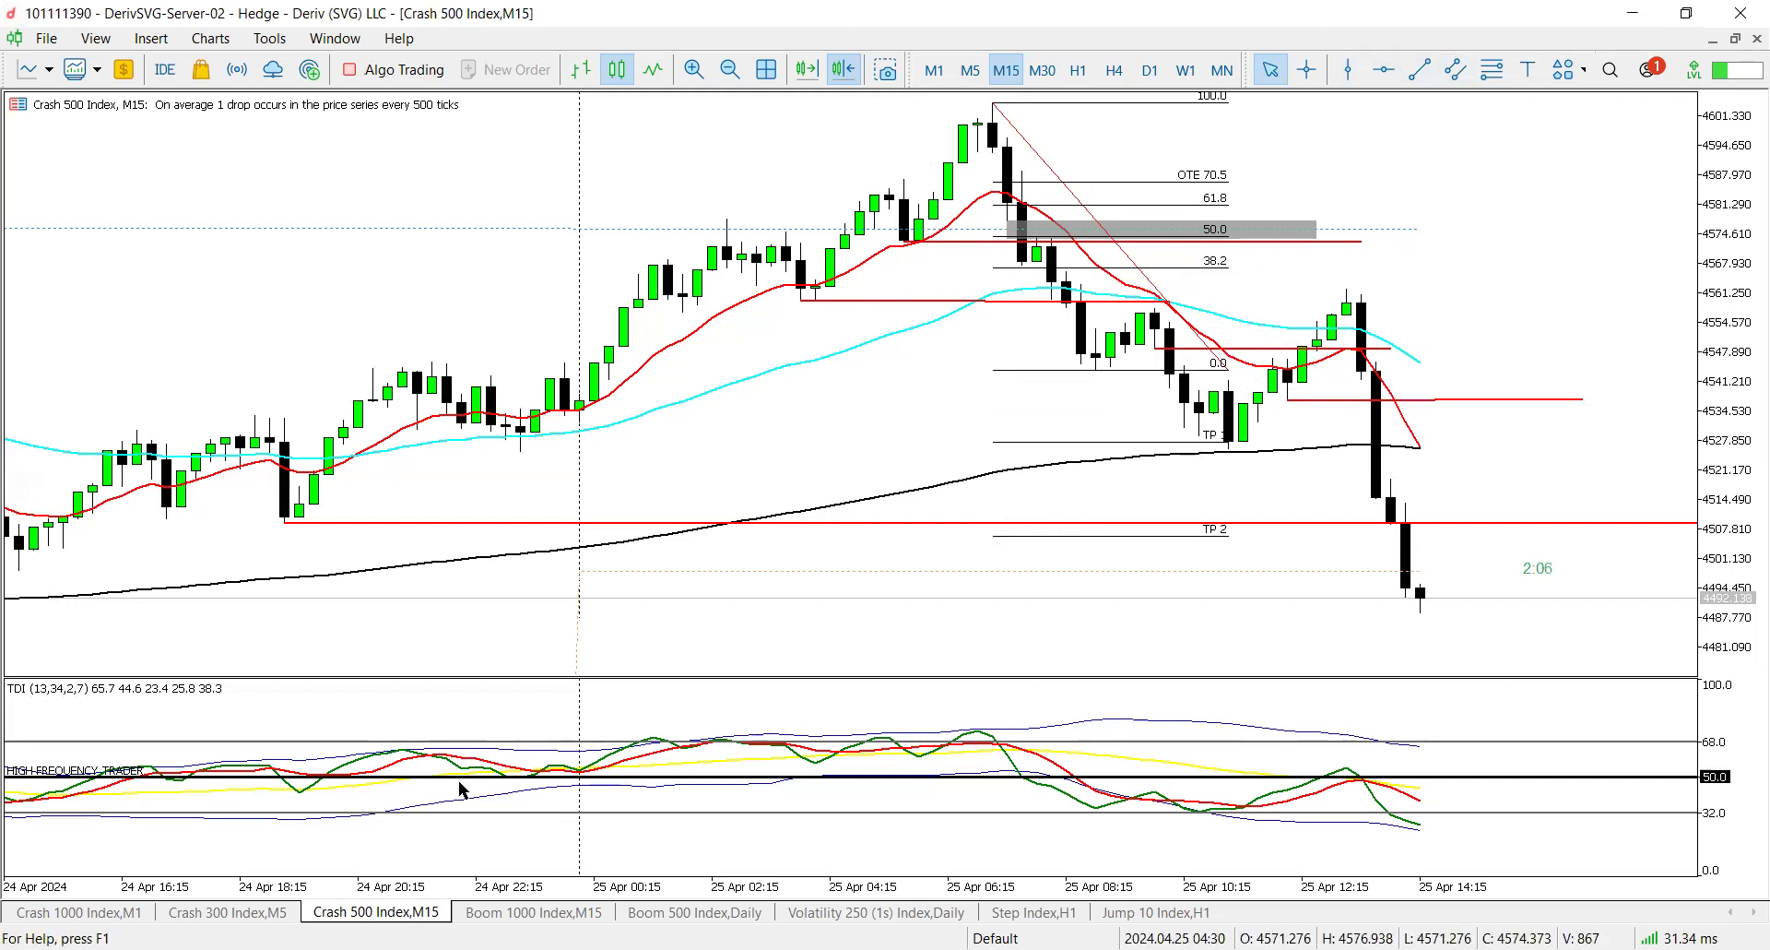
- Circle the area below the first swing low, underline its level, trace the full drop from the high, and clear the drawings
left_click_drag(1139, 383, 1228, 394)
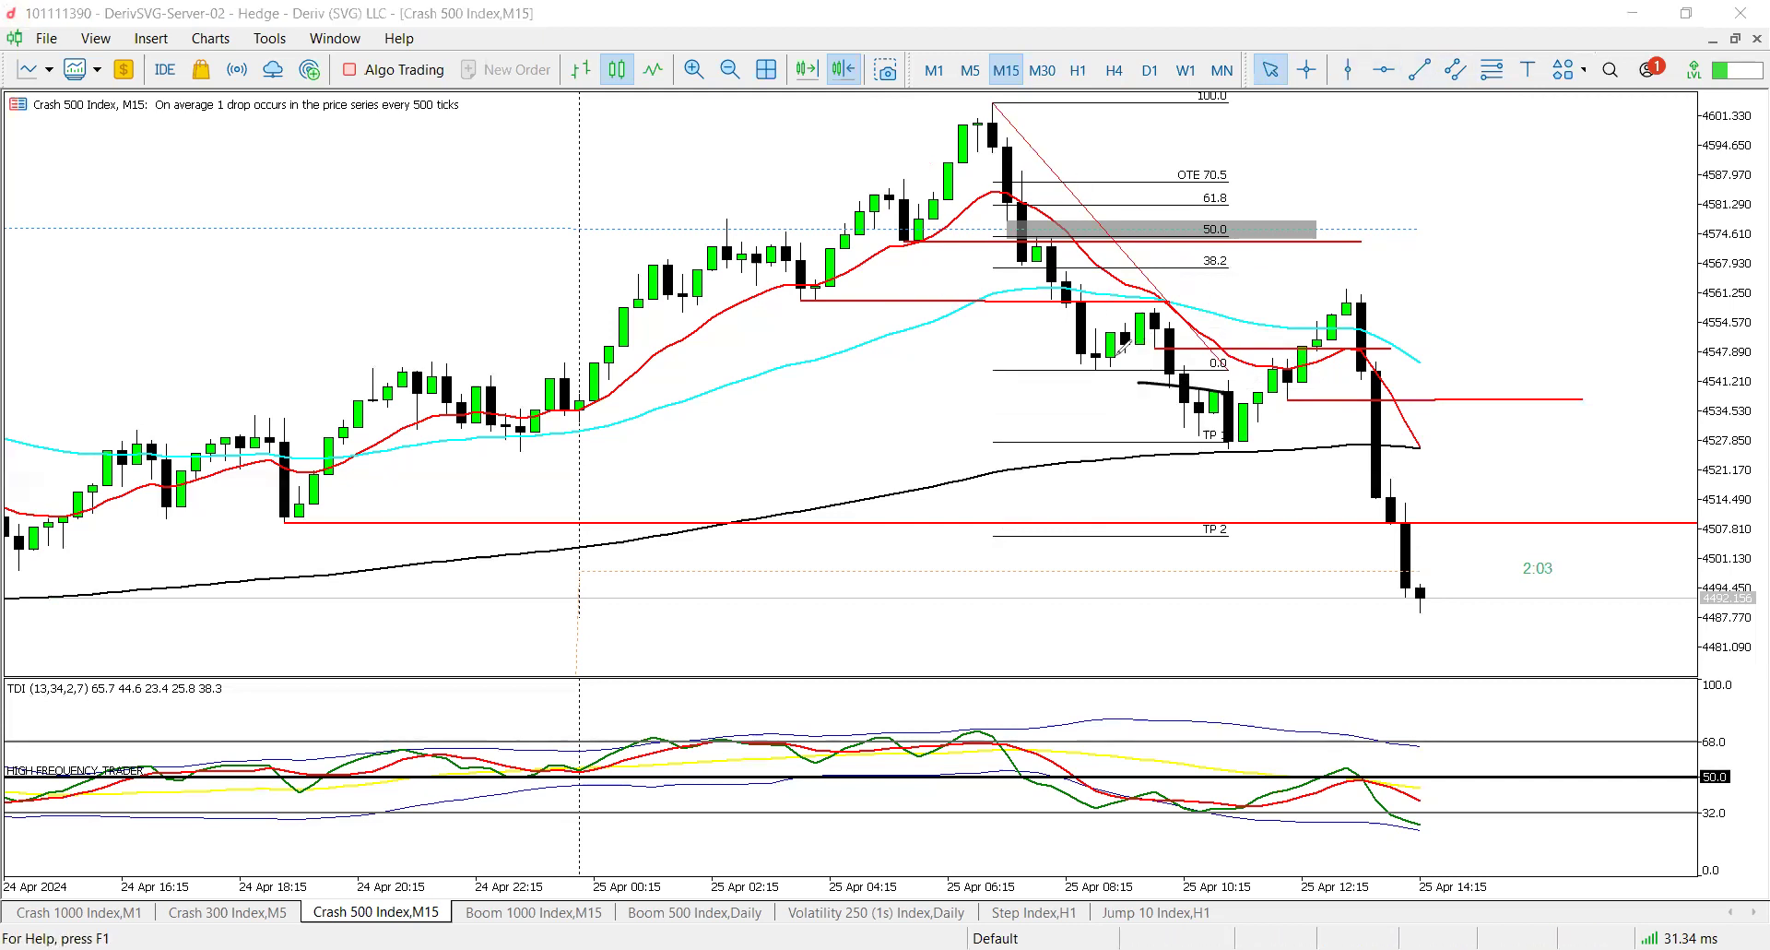
mouse_move(1134, 349)
left_mouse_down()
mouse_move(1130, 397)
mouse_move(1088, 383)
mouse_move(1144, 333)
left_mouse_up()
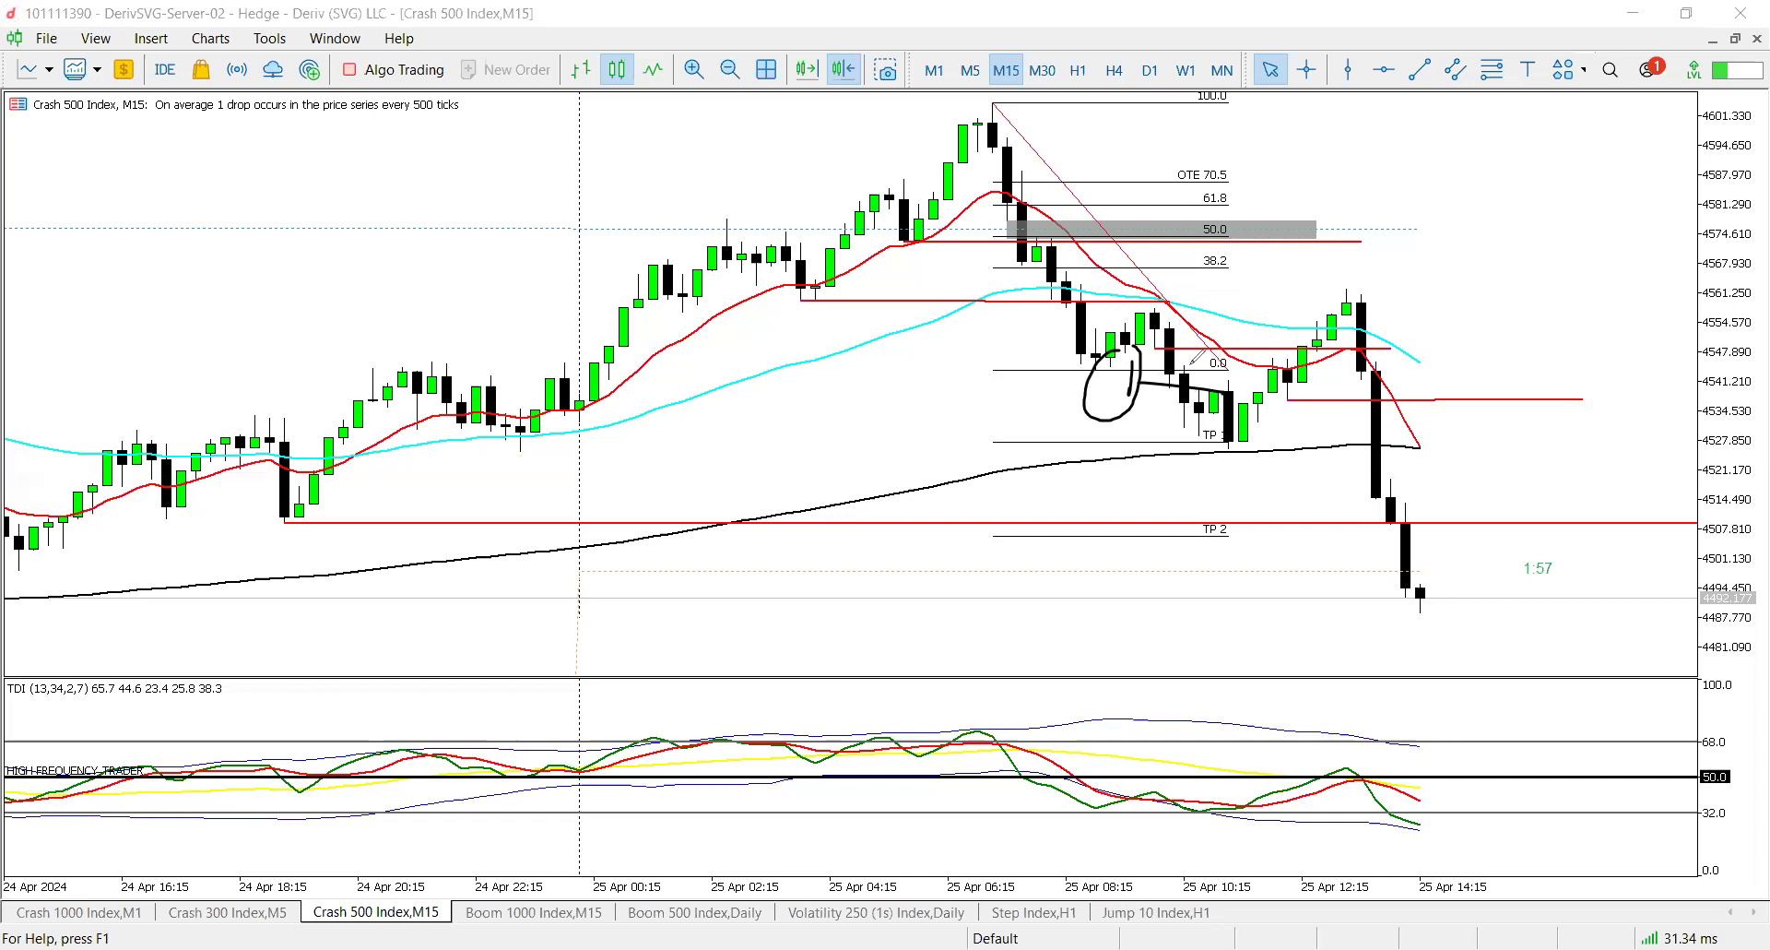
left_click_drag(1126, 379, 1209, 385)
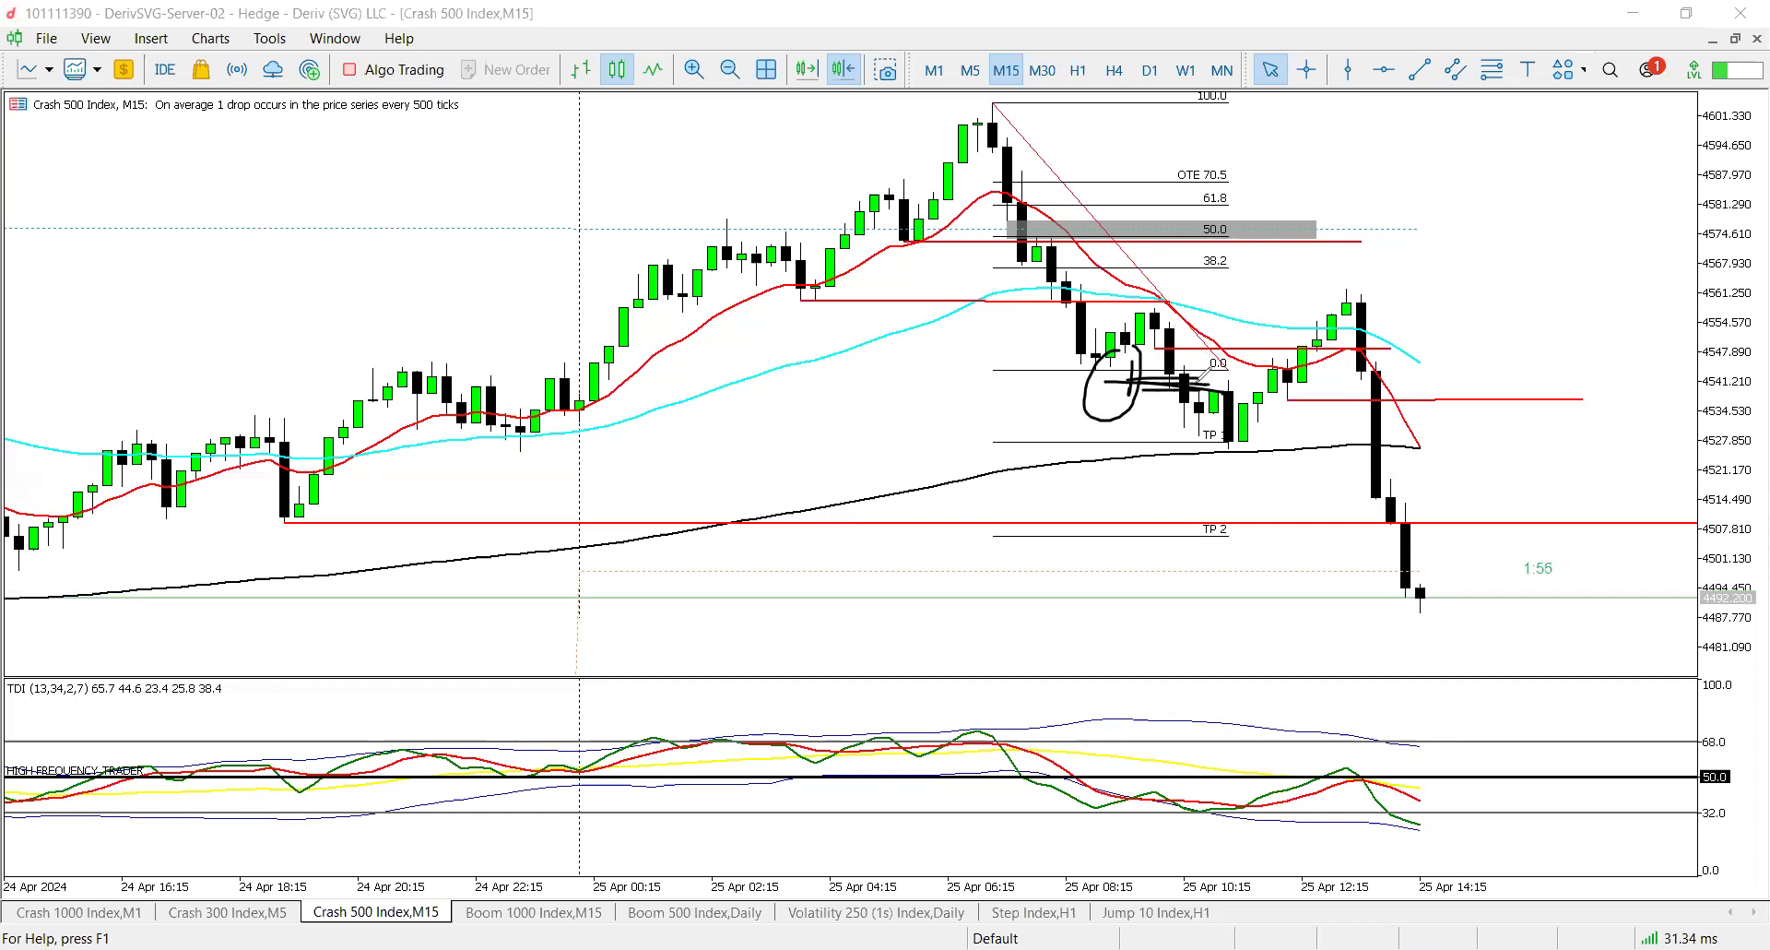
left_click_drag(985, 99, 1218, 450)
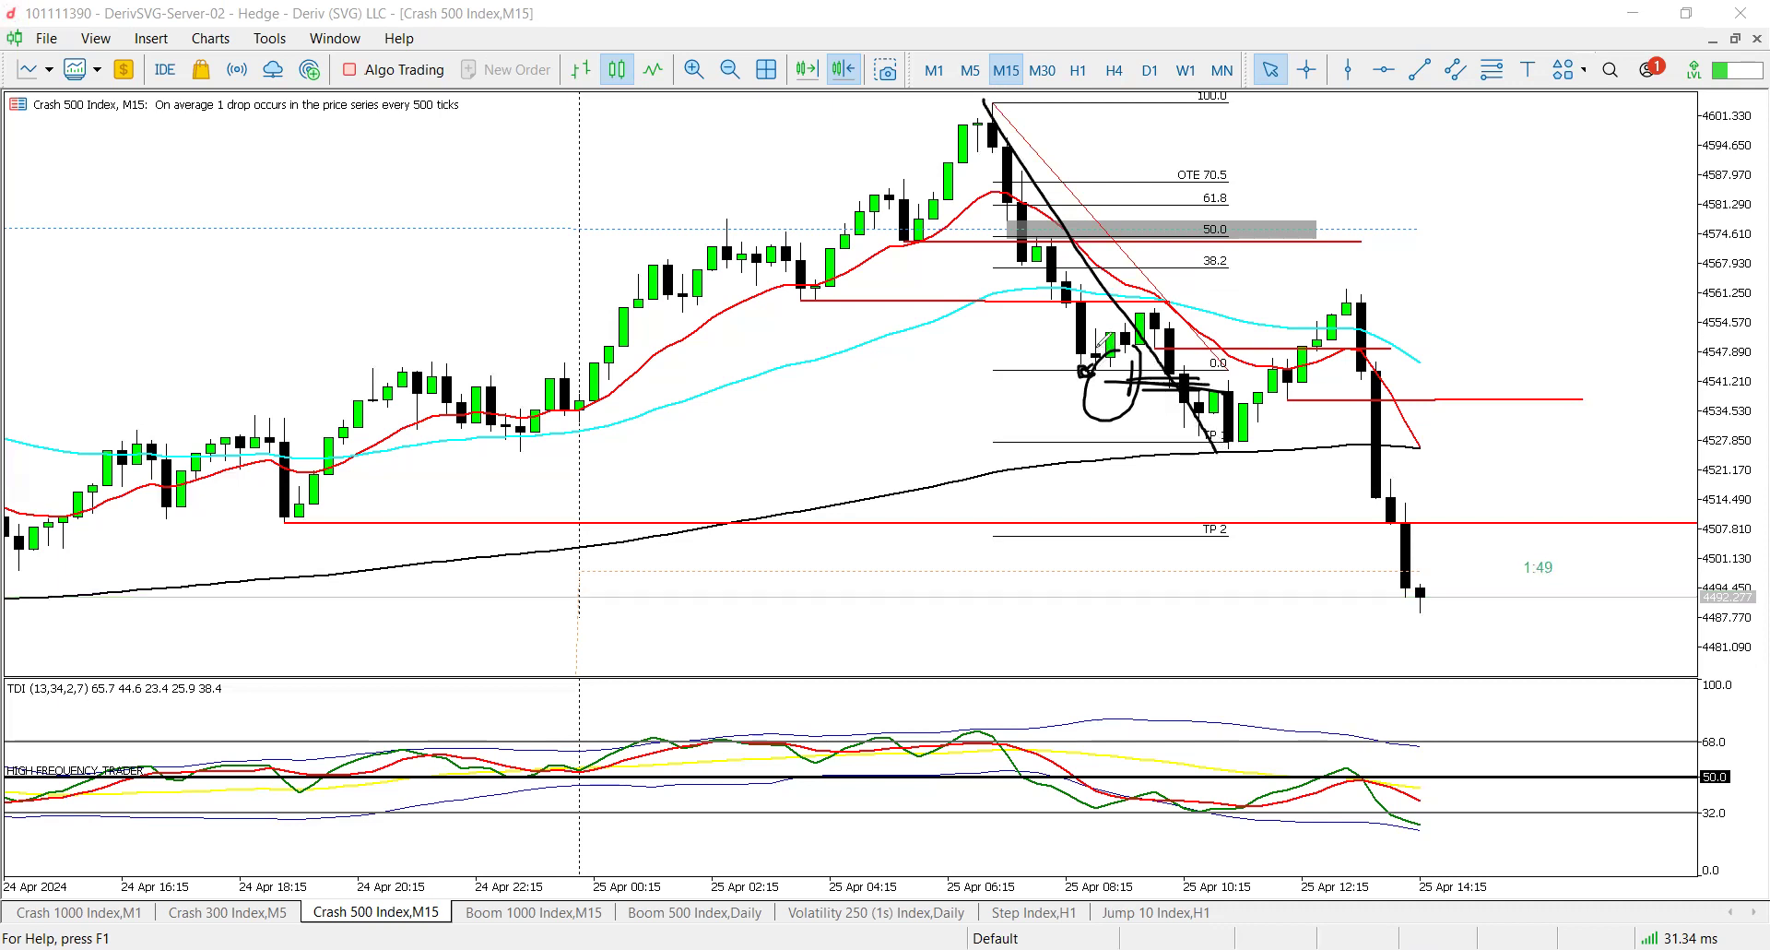
left_click(134, 603)
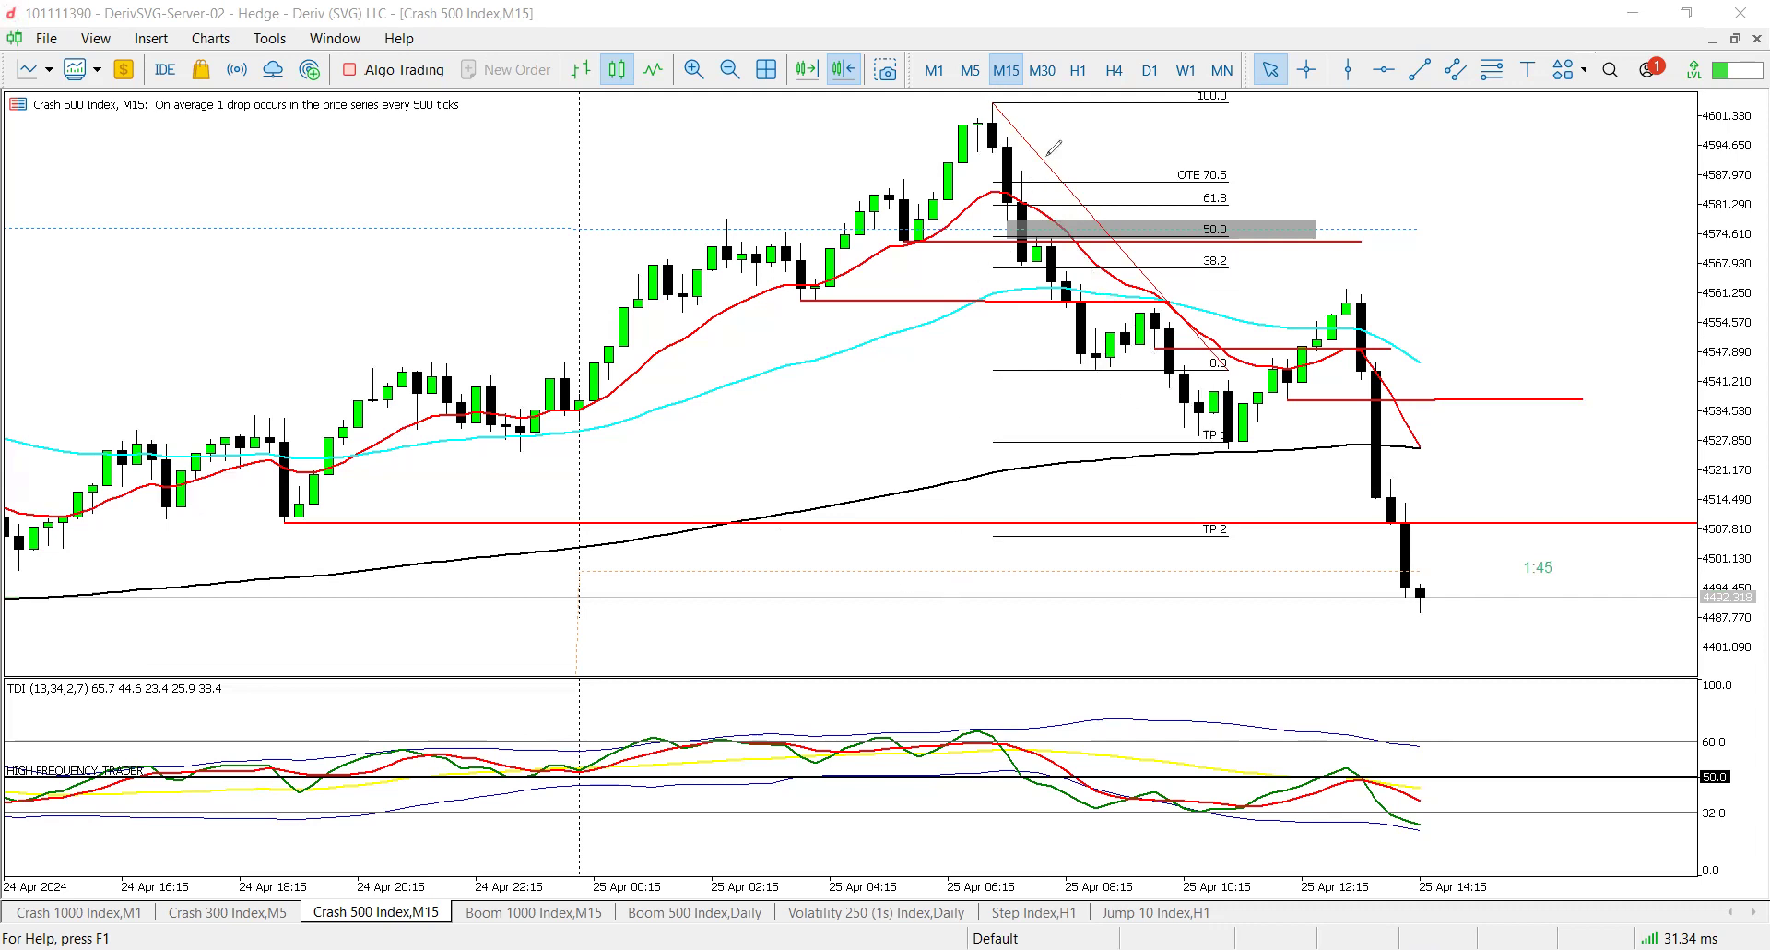
- Trace the full drop from the high to the final low, add short horizontal marks along its second leg, and clear the drawings
left_click_drag(999, 106, 1067, 228)
left_click_drag(1178, 361, 1228, 450)
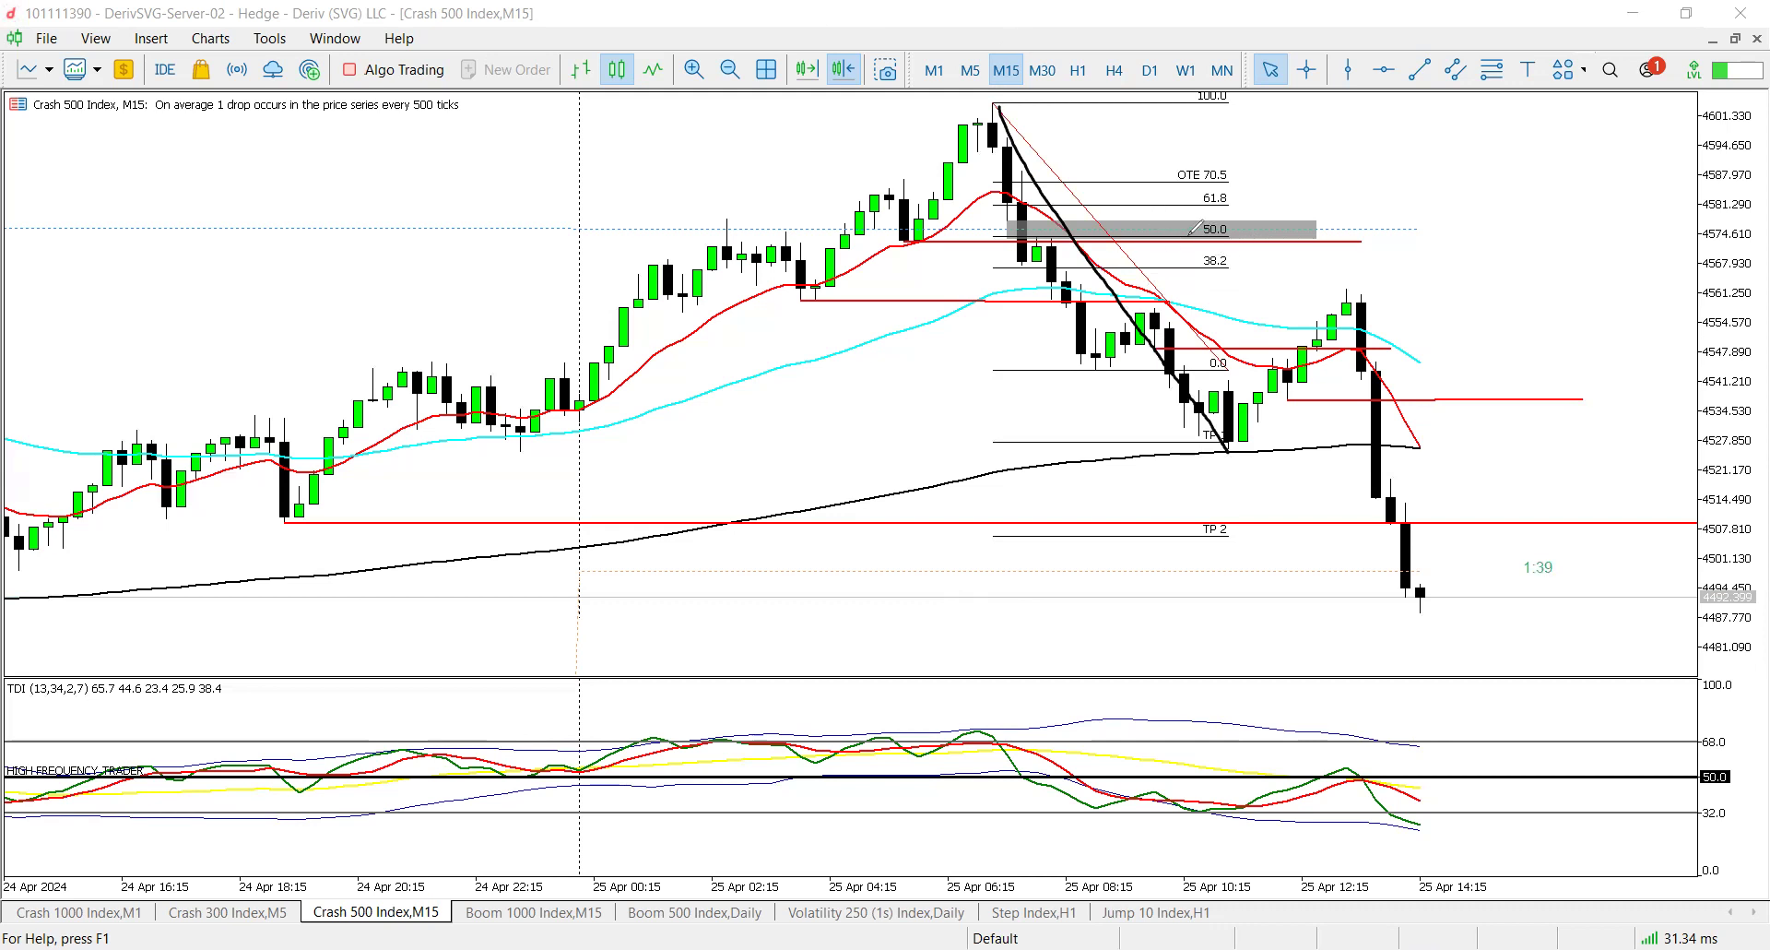
mouse_move(1108, 354)
left_mouse_down()
mouse_move(1198, 354)
mouse_move(1189, 374)
mouse_move(1226, 398)
left_mouse_up()
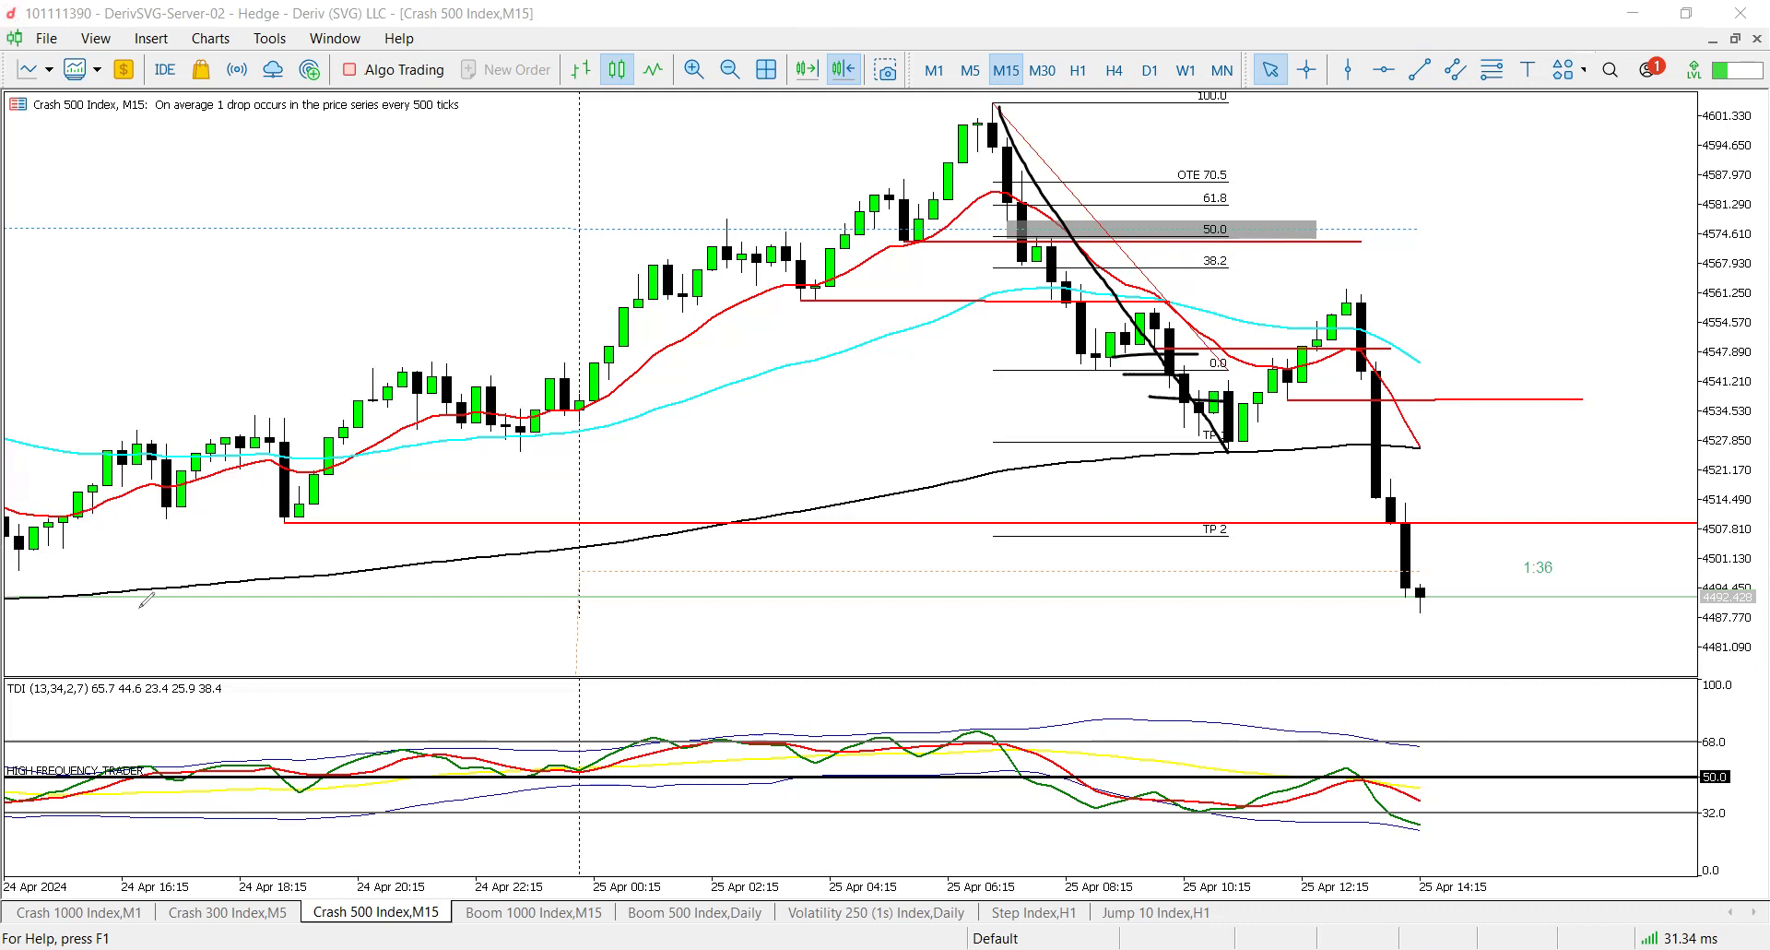
left_click(1255, 24)
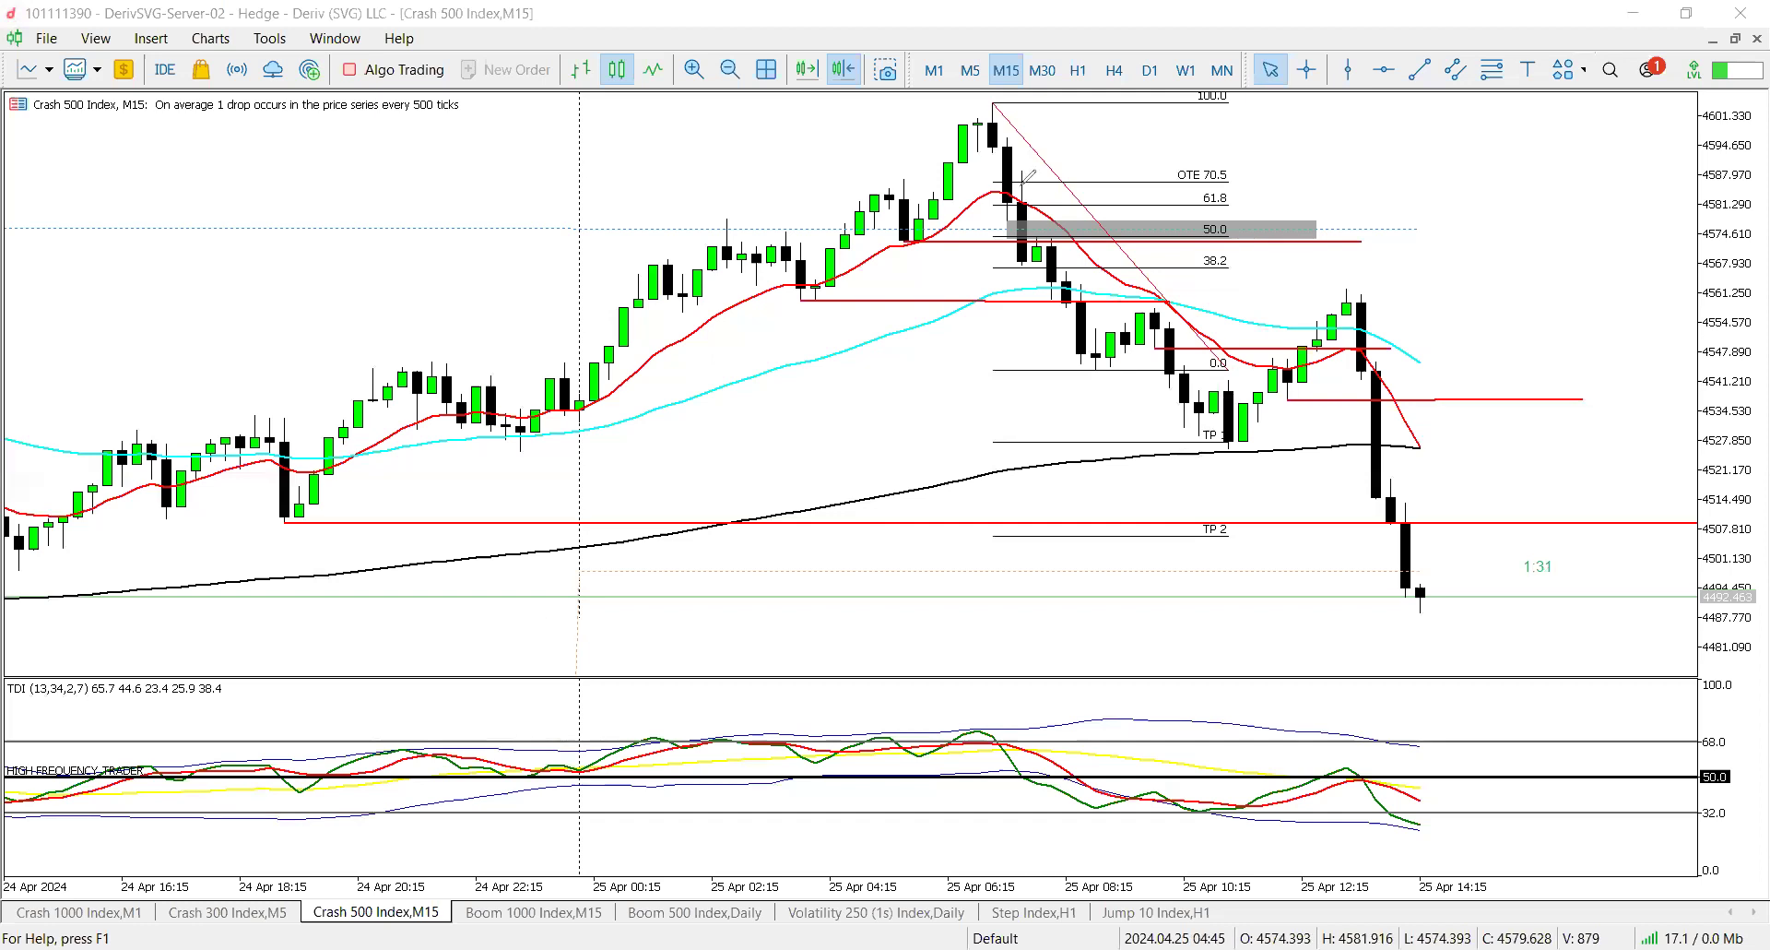
- Sketch the drop and a steep rebound, and draw horizontal lines across the main high and the 38.2 retracement level
left_click_drag(1095, 214, 1230, 446)
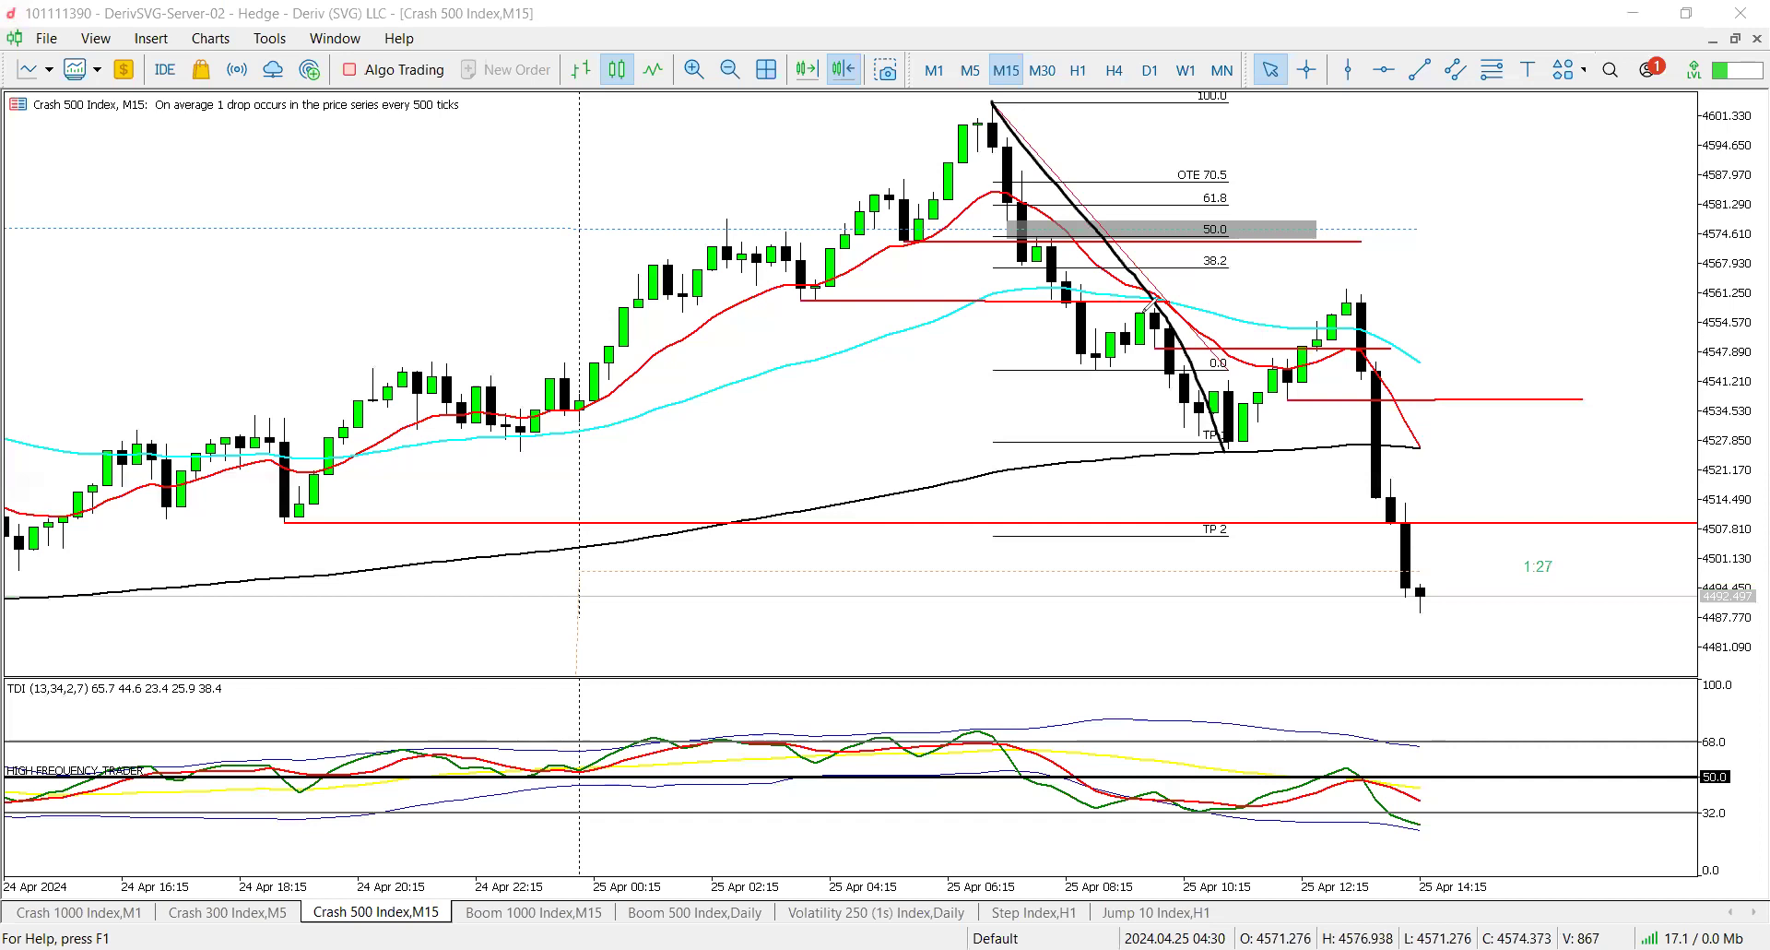
left_click_drag(1247, 430, 1316, 115)
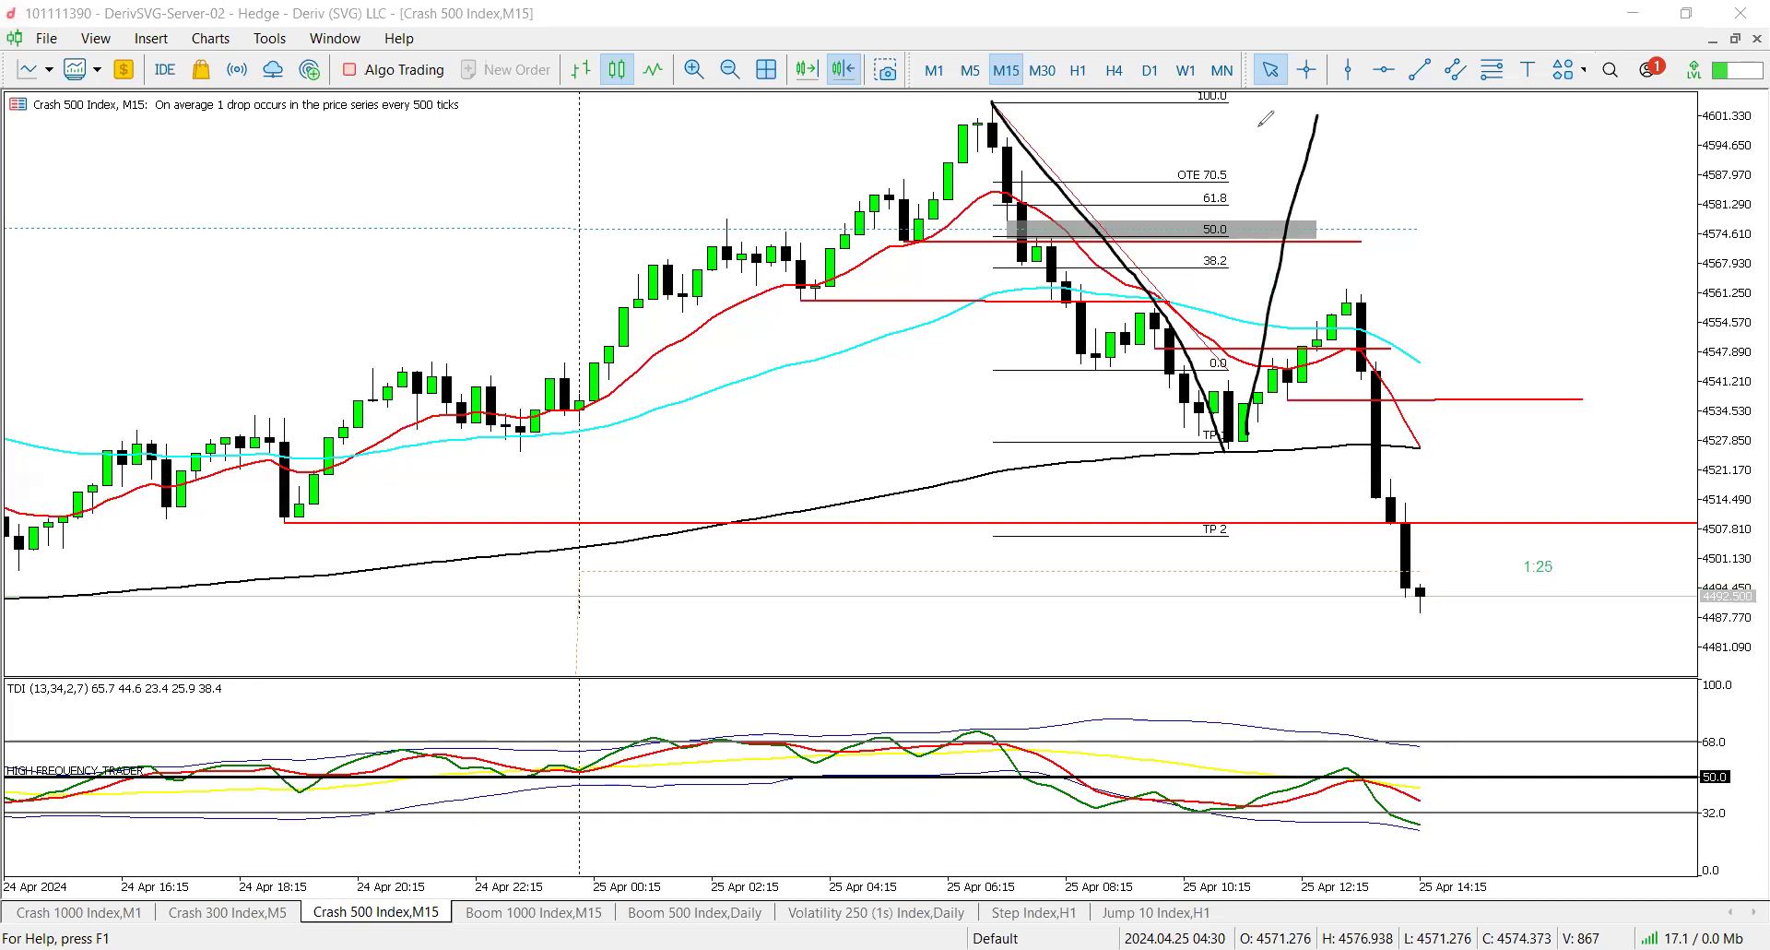
left_click_drag(1009, 101, 1408, 126)
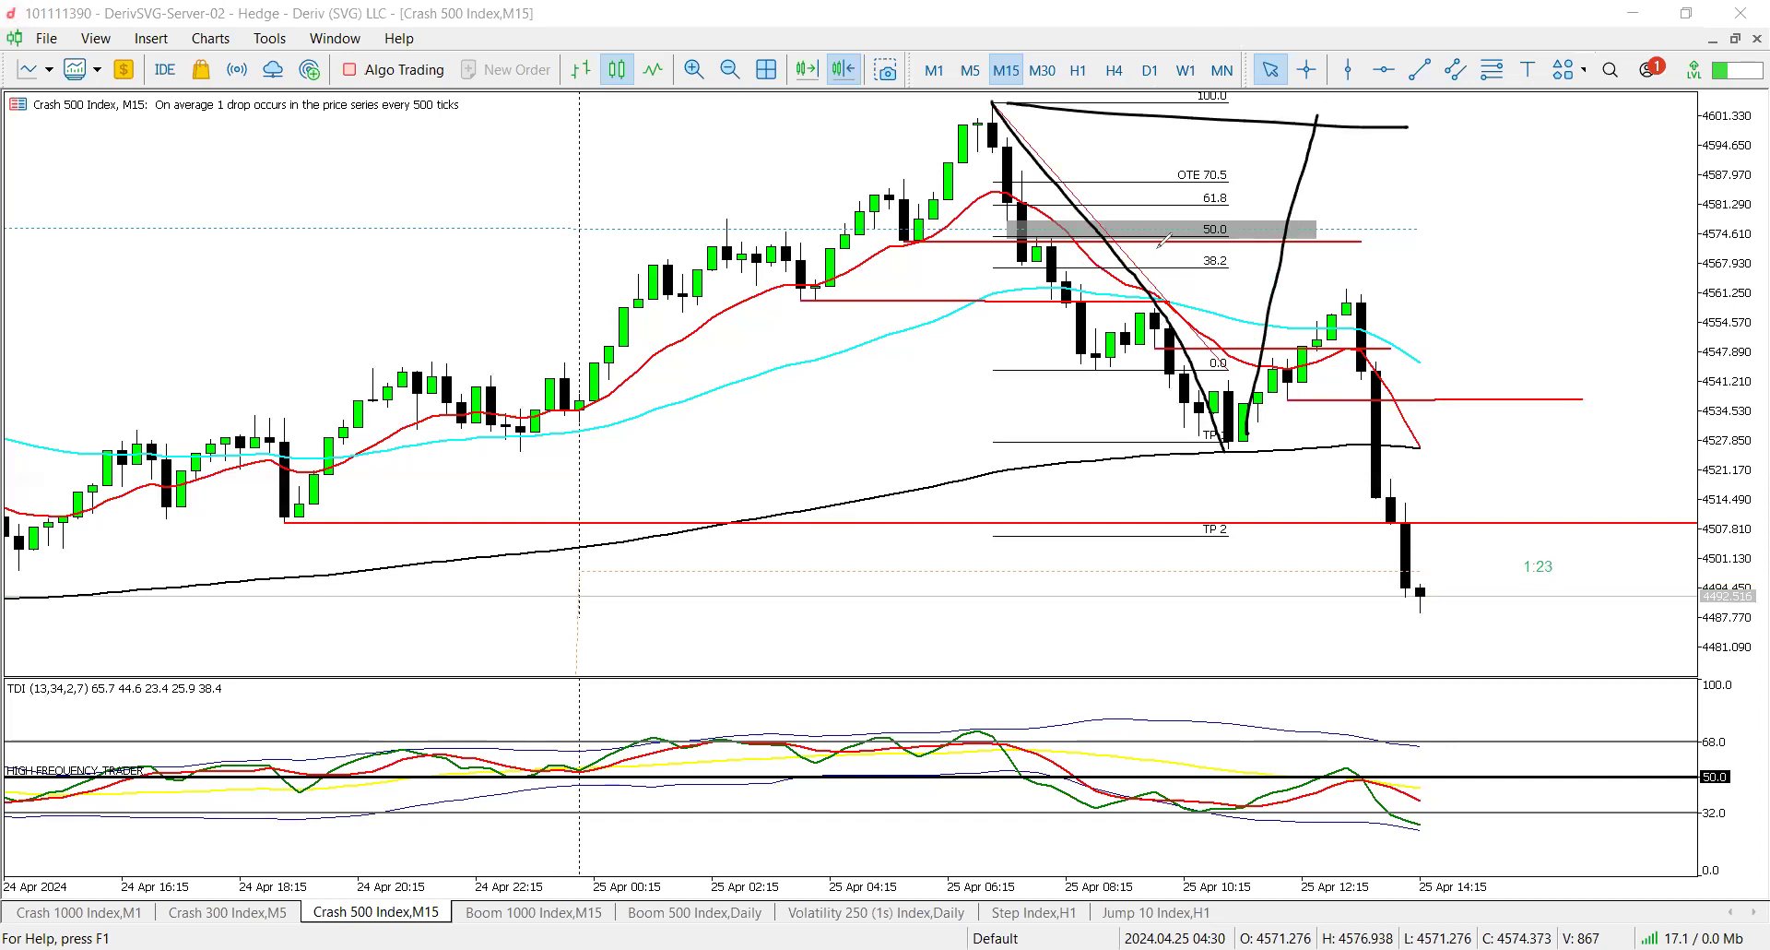
left_click_drag(977, 272, 1455, 255)
left_click_drag(1025, 262, 1427, 266)
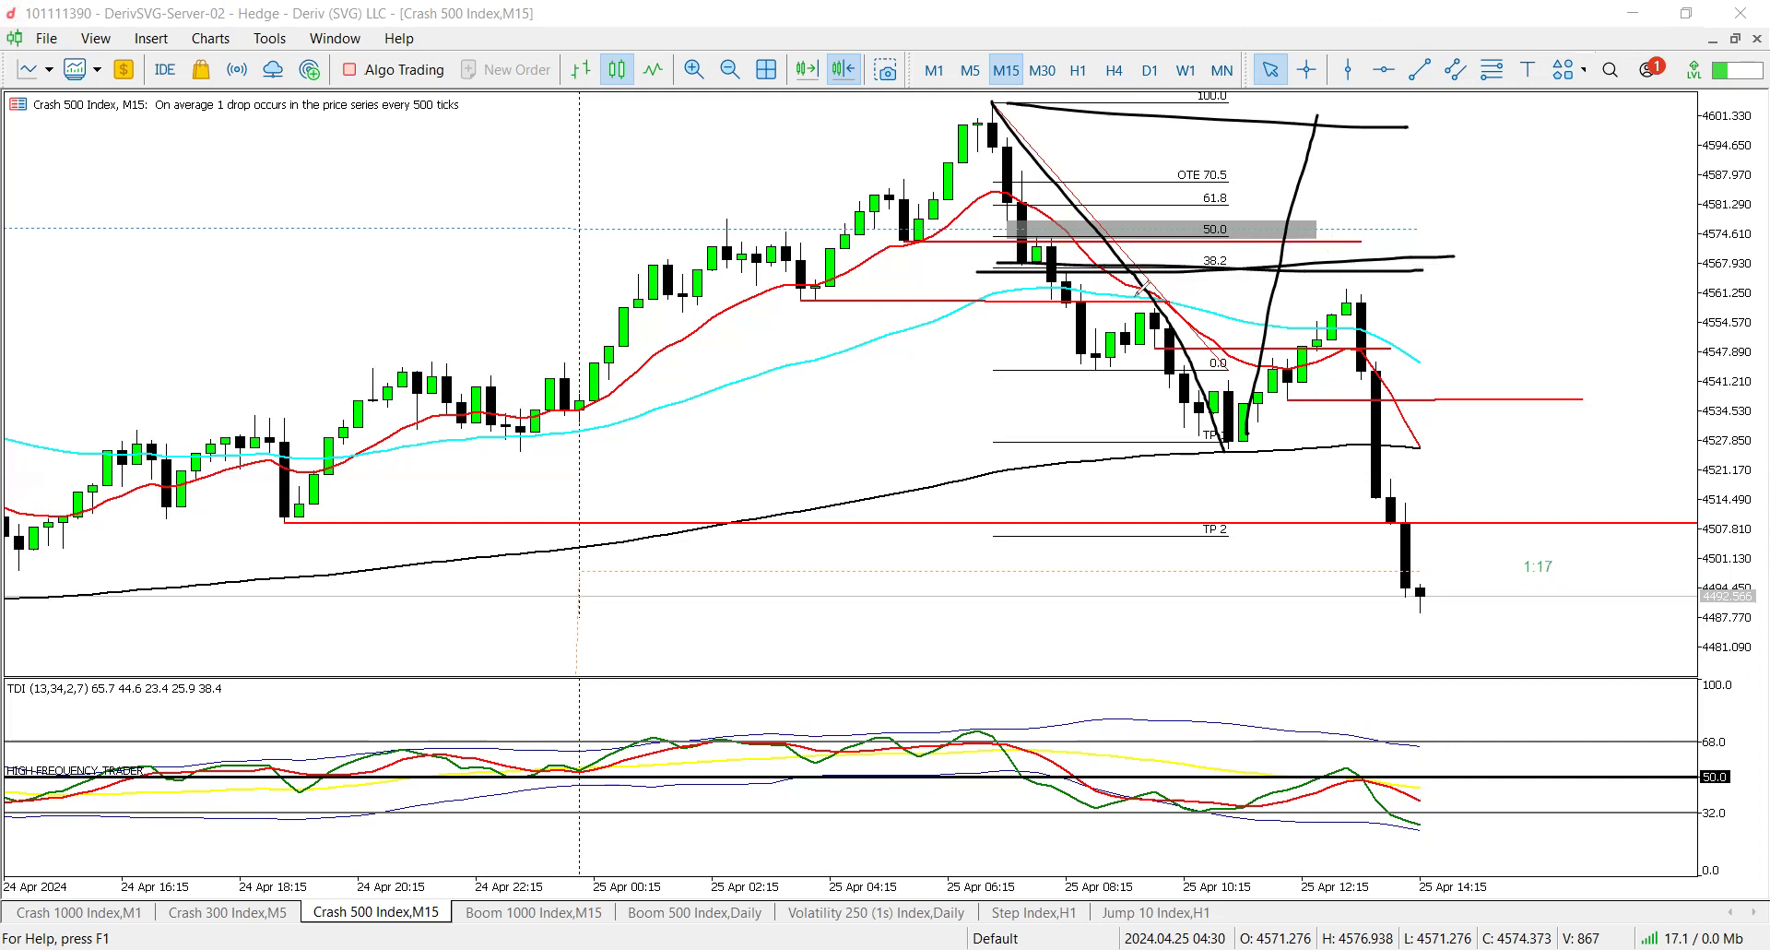
- Trace the second leg of the decline with freehand arrow strokes, mark the preceding lower high, and clear the drawings
mouse_move(1130, 365)
left_mouse_down()
mouse_move(1180, 378)
mouse_move(1145, 384)
mouse_move(1186, 411)
left_mouse_up()
mouse_move(1188, 398)
left_mouse_down()
mouse_move(1175, 421)
mouse_move(1216, 441)
mouse_move(1204, 452)
left_mouse_up()
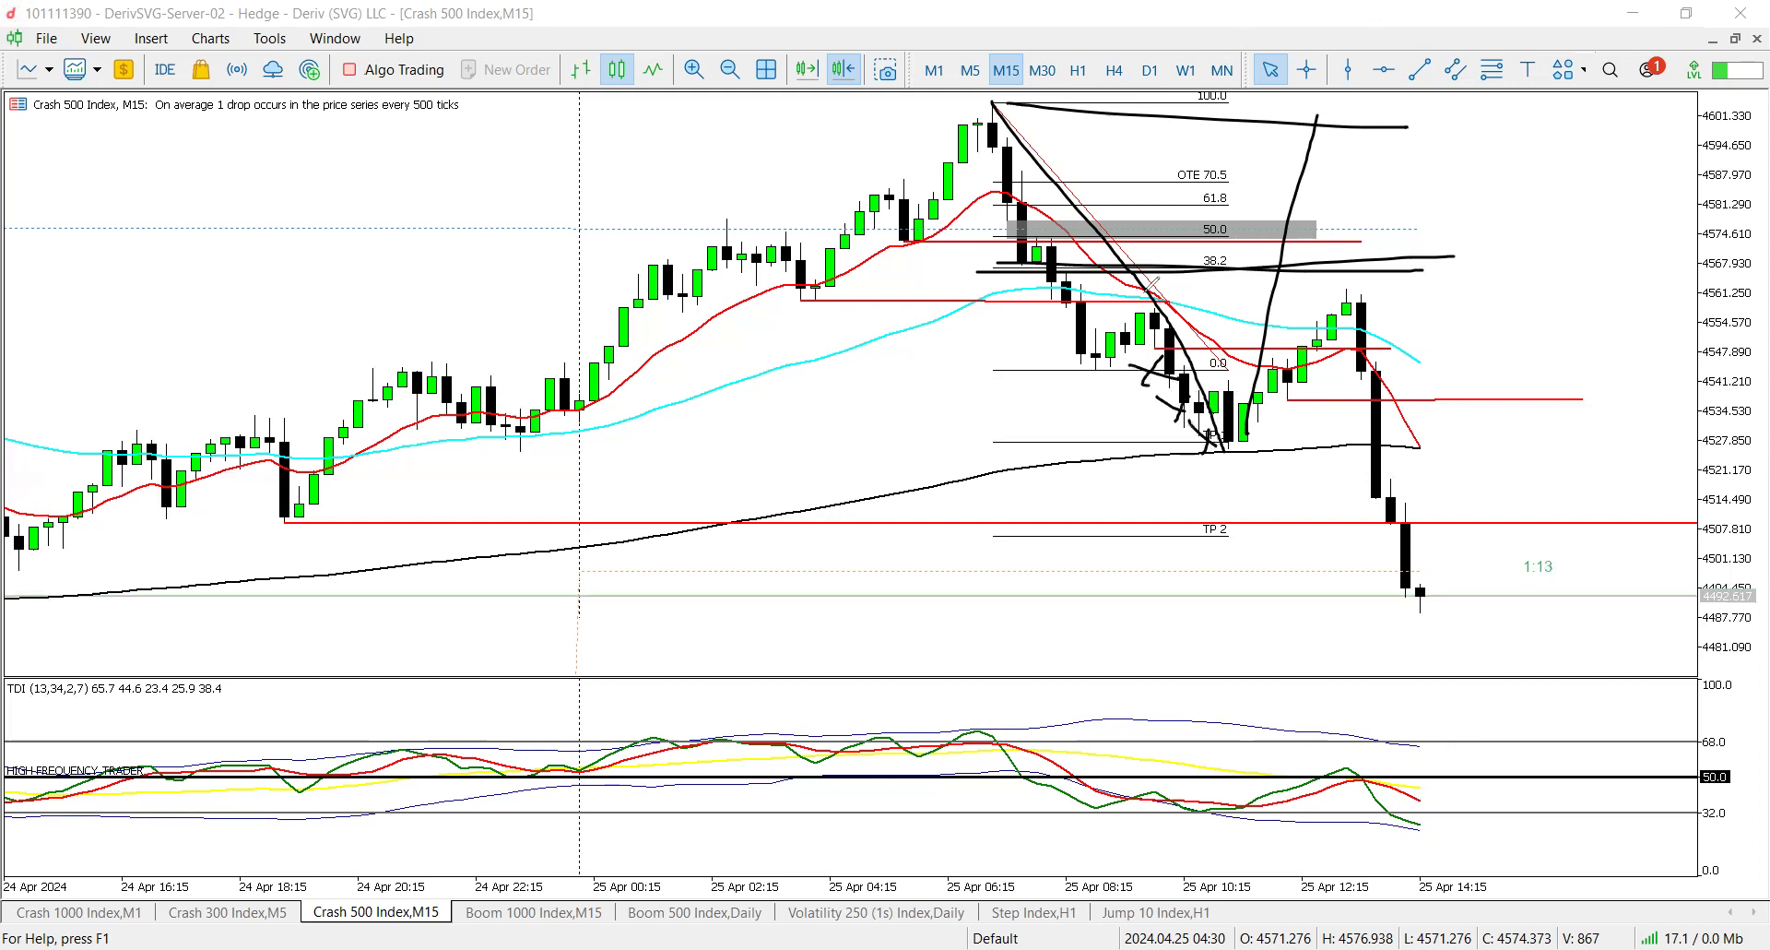
left_click_drag(1119, 311, 1295, 311)
left_click(93, 709)
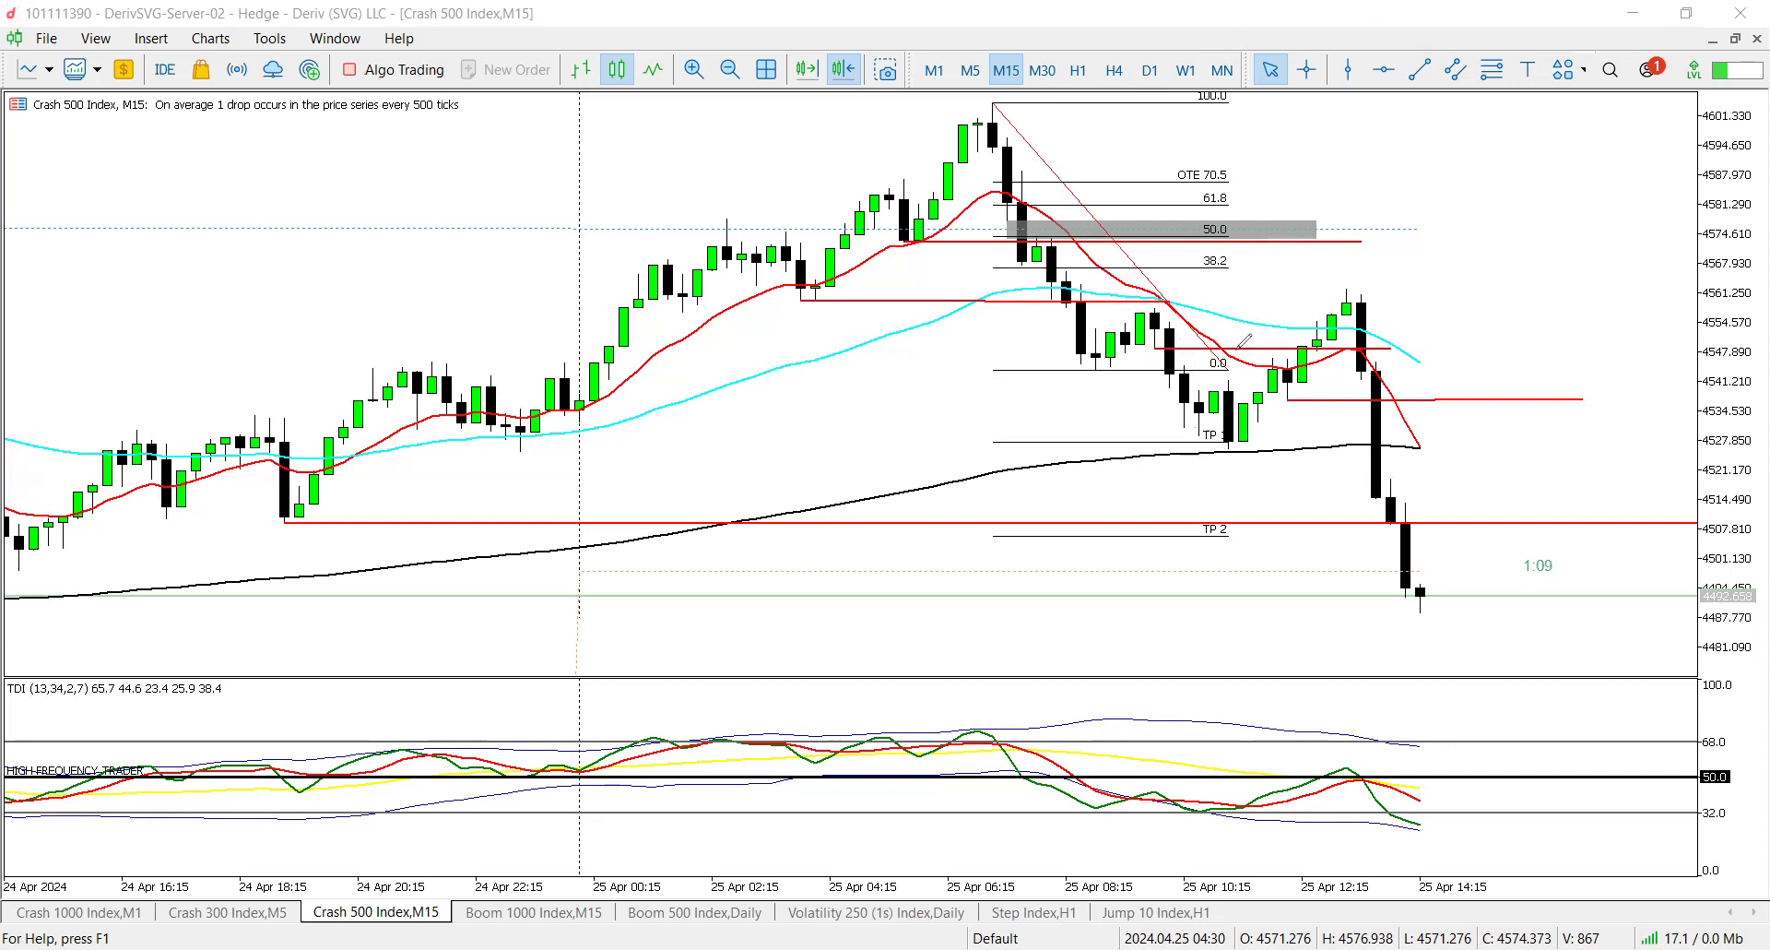
- Mark the rebound from the final low with short strokes, draw a horizontal line from the prior lower high across it, and clear the drawings
left_click_drag(1241, 365, 1289, 391)
left_click_drag(1303, 307, 1341, 334)
left_click_drag(1138, 306, 1342, 305)
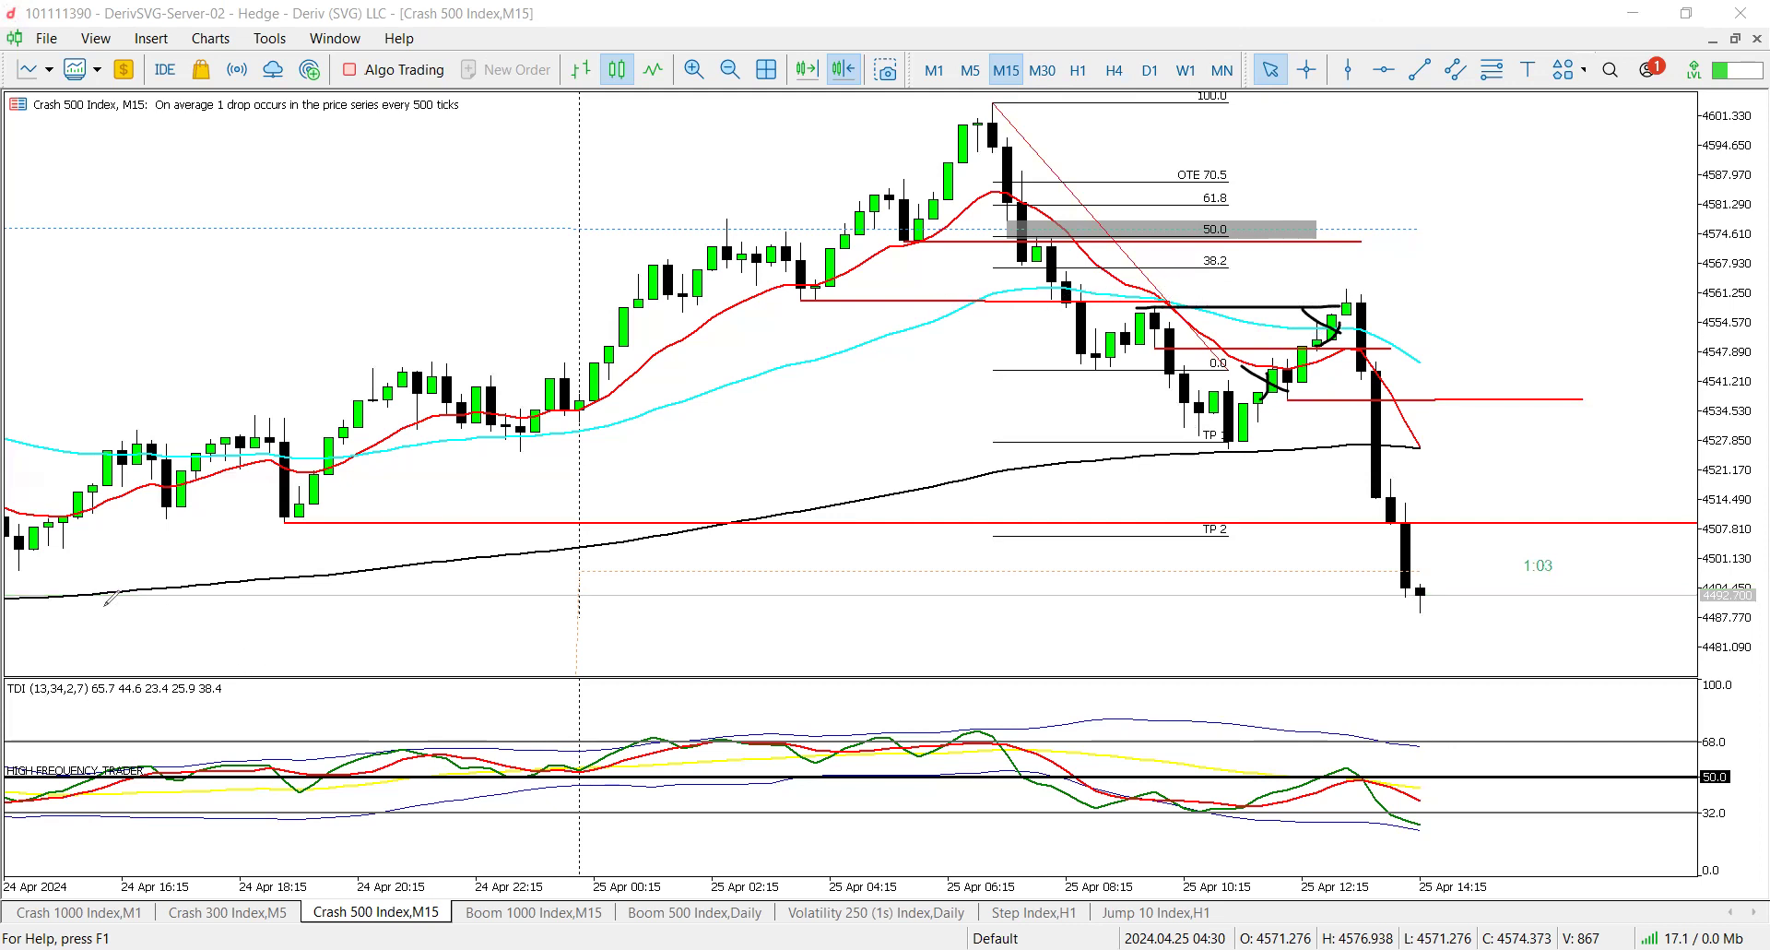
key("Escape")
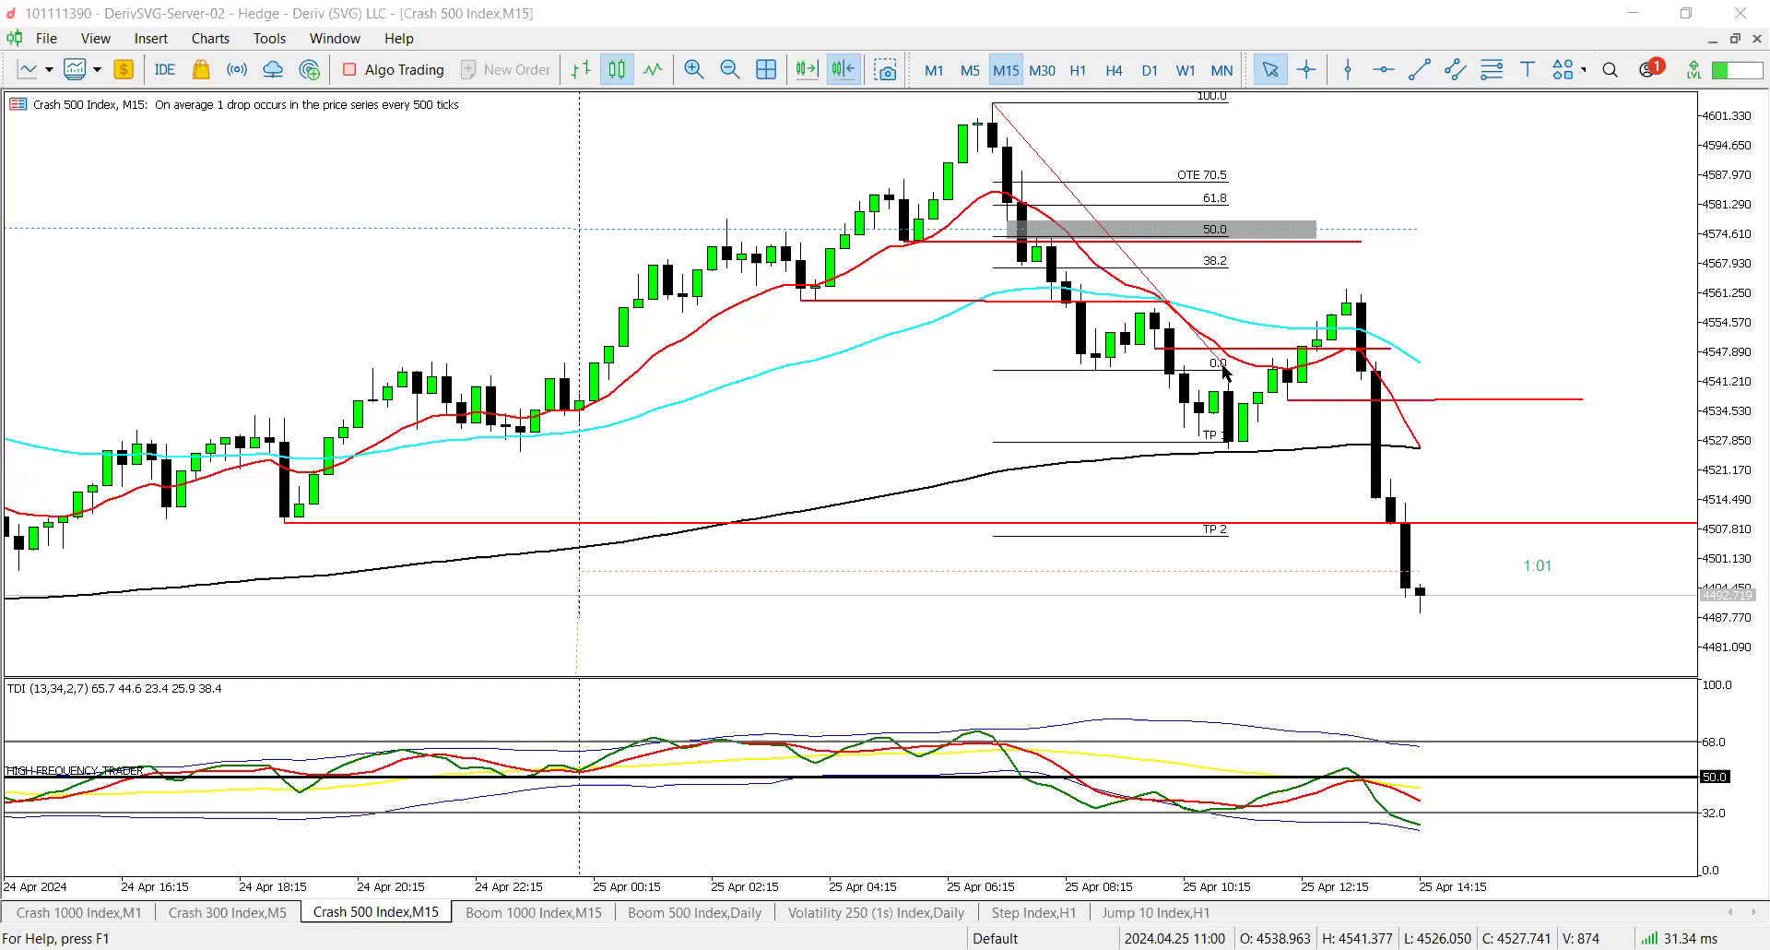
- Move the Fibonacci retracement's low point to the final swing low at about 4526 and circle its 38.2 level
left_click_drag(1226, 371, 1580, 446)
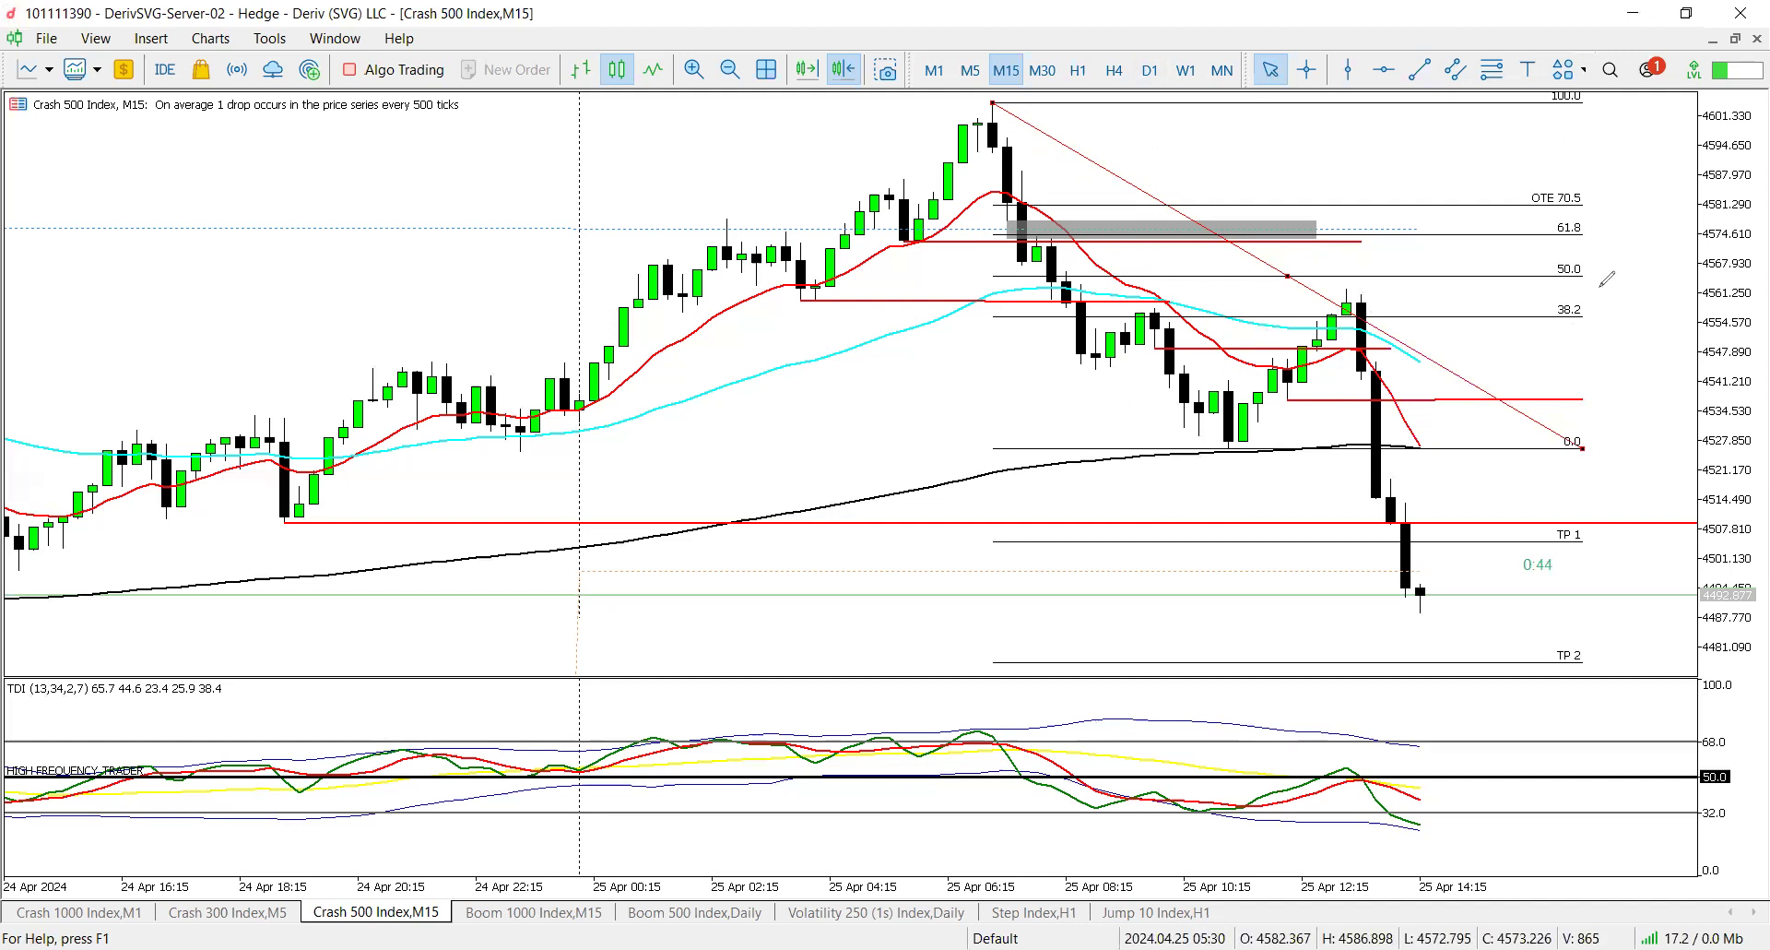
mouse_move(1600, 286)
left_mouse_down()
mouse_move(1620, 325)
mouse_move(1608, 281)
left_mouse_up()
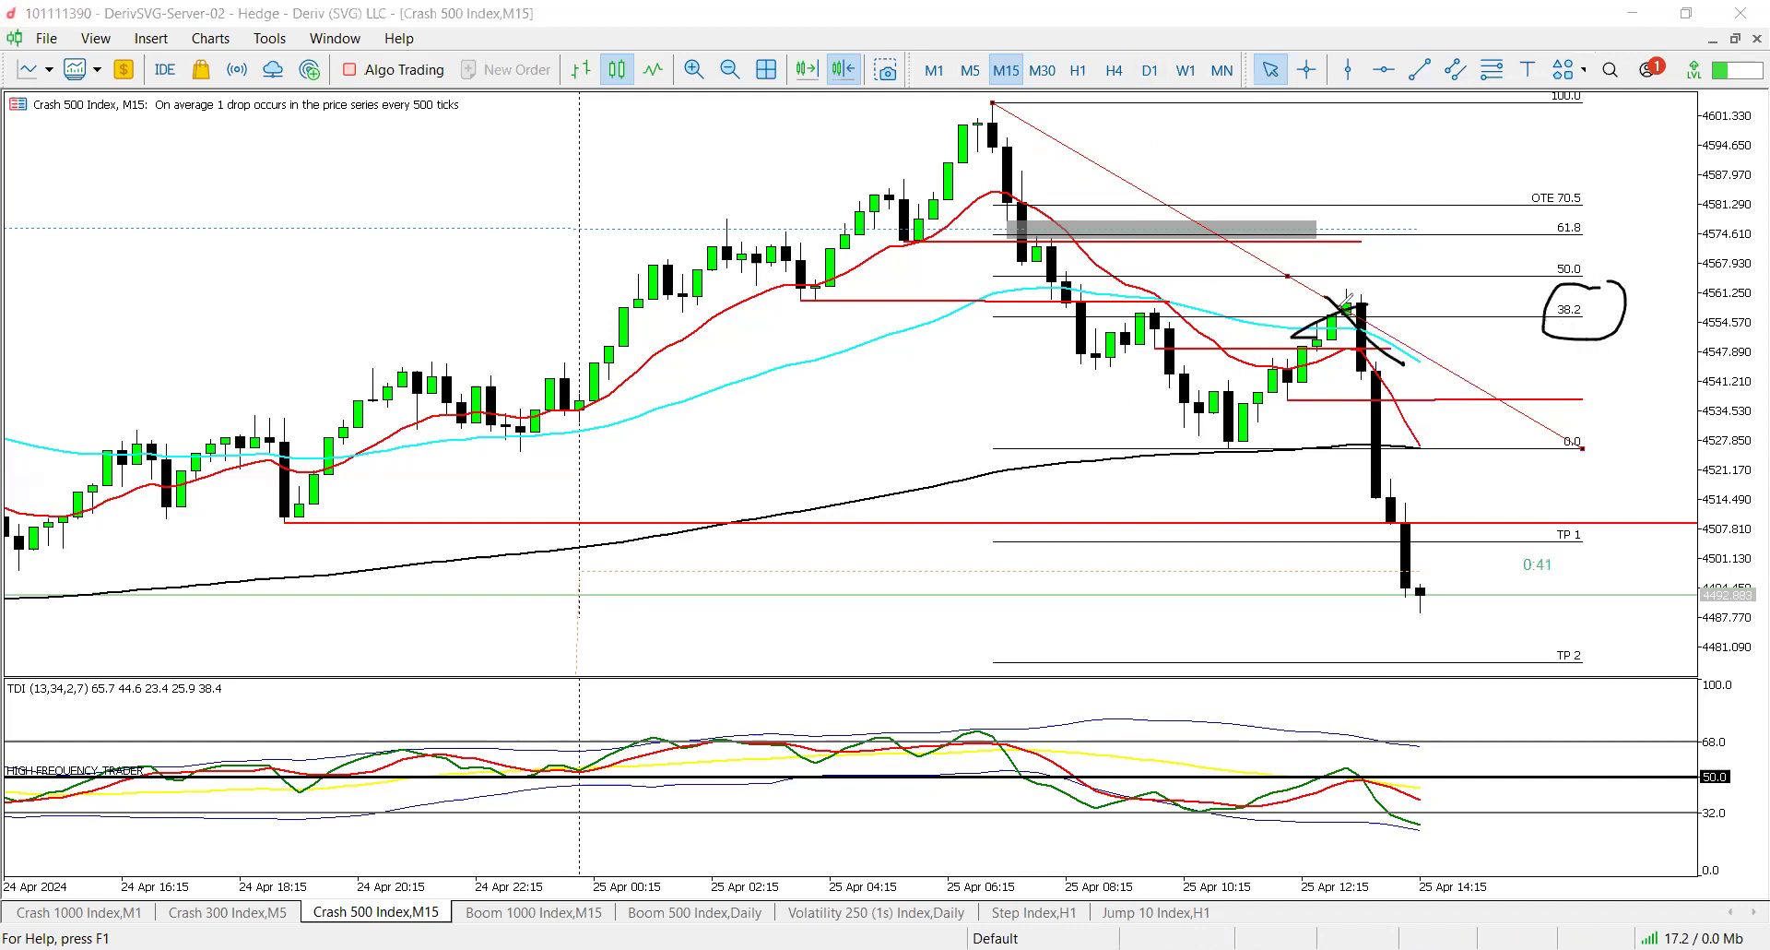
- Label the main high "H" and the rebound high "LH", write "CB" beside the breakdown candle, and circle the rebound area
mouse_move(1390, 273)
left_mouse_down()
mouse_move(1390, 297)
mouse_move(1427, 304)
left_mouse_up()
mouse_move(1441, 269)
left_mouse_down()
mouse_move(1443, 313)
mouse_move(1460, 281)
left_mouse_up()
mouse_move(1035, 102)
left_mouse_down()
mouse_move(1042, 137)
mouse_move(1069, 113)
left_mouse_up()
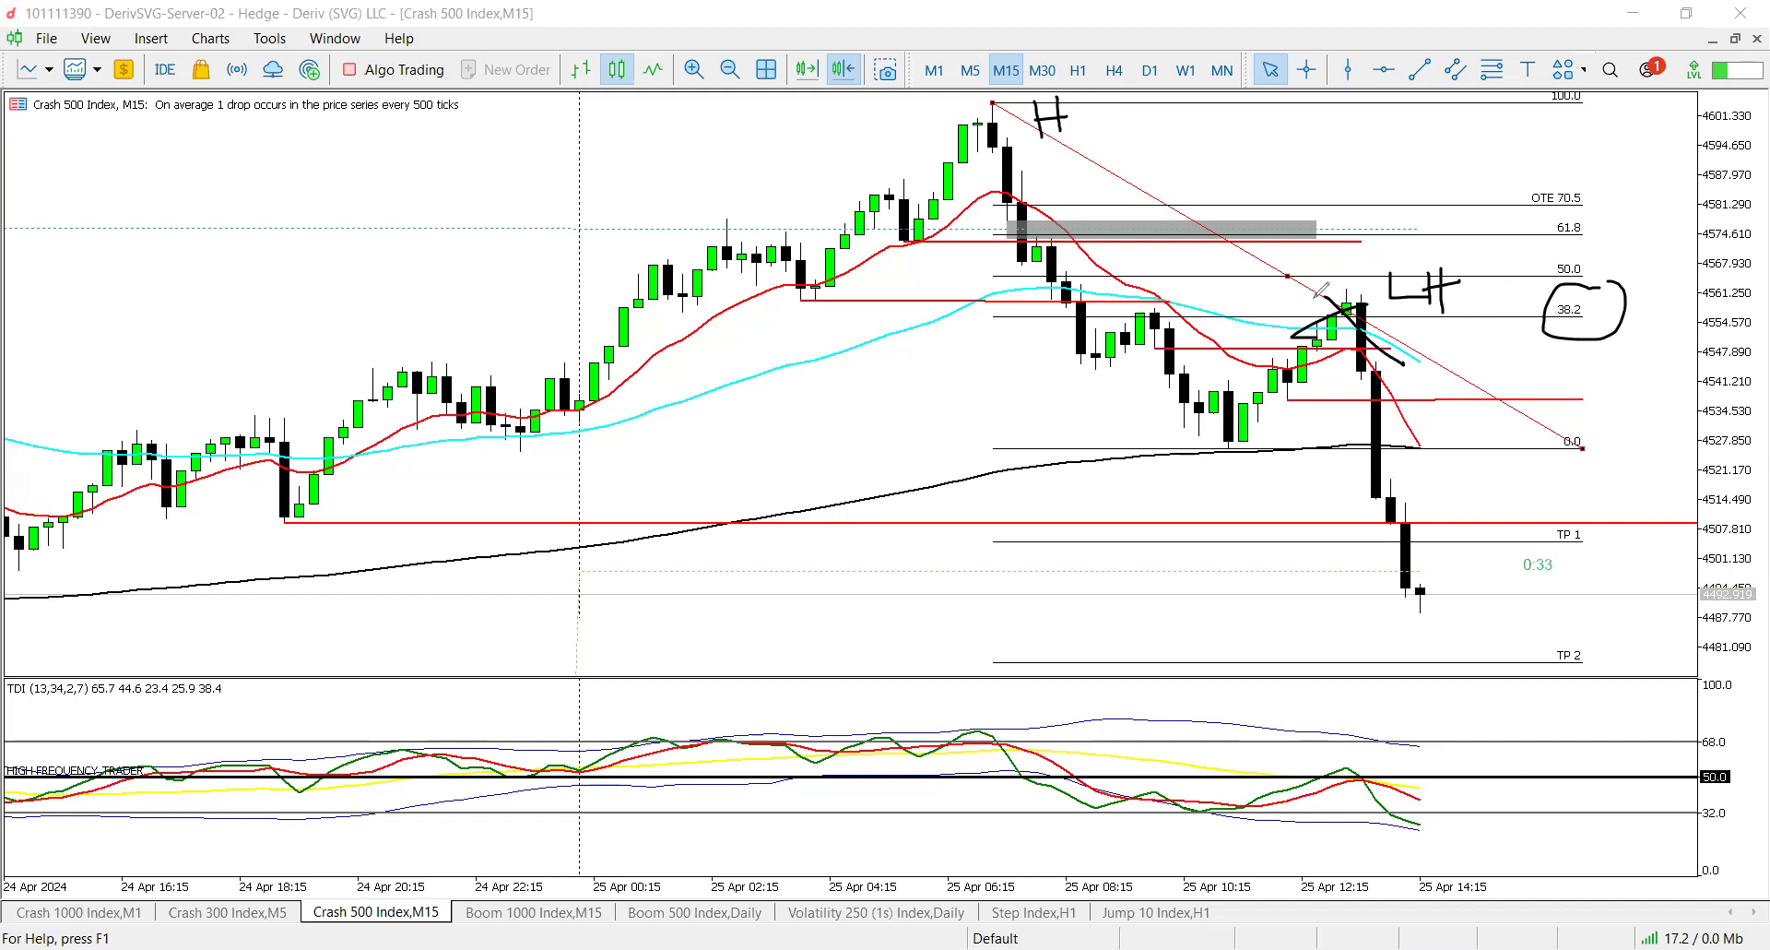
left_click_drag(1347, 300, 1354, 290)
mouse_move(1324, 378)
left_mouse_down()
mouse_move(1327, 395)
mouse_move(1348, 362)
mouse_move(1378, 387)
left_mouse_up()
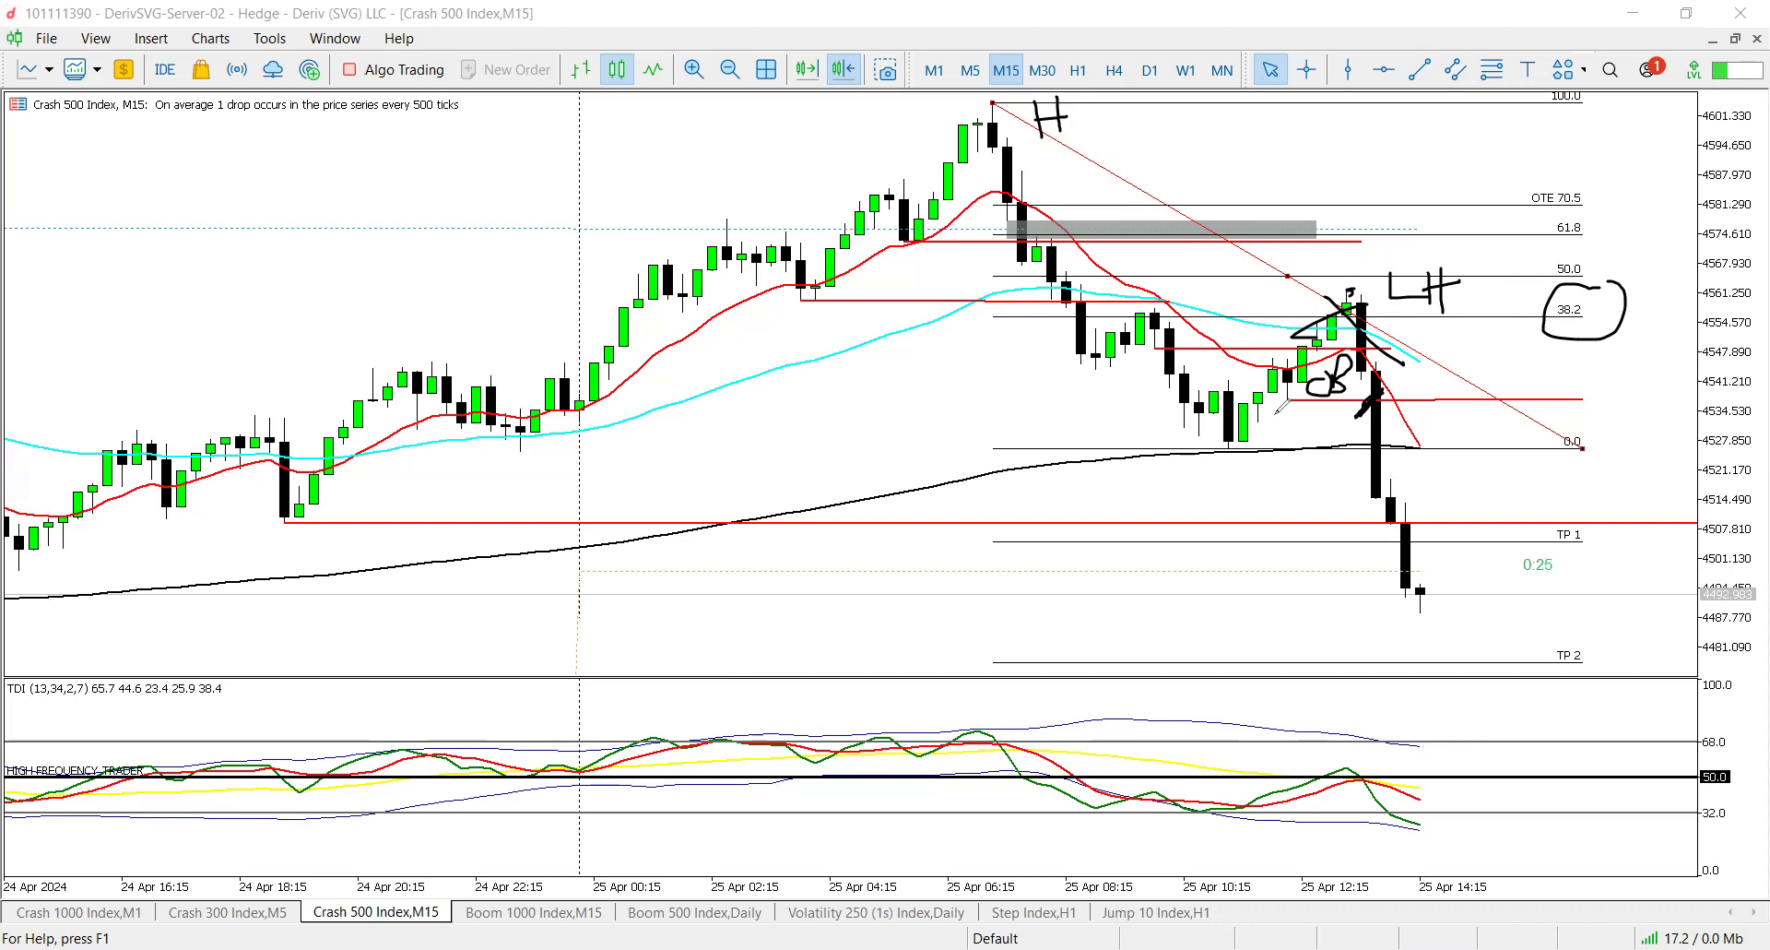
mouse_move(1314, 441)
left_mouse_down()
mouse_move(1272, 433)
mouse_move(1383, 267)
mouse_move(1438, 424)
mouse_move(1323, 442)
left_mouse_up()
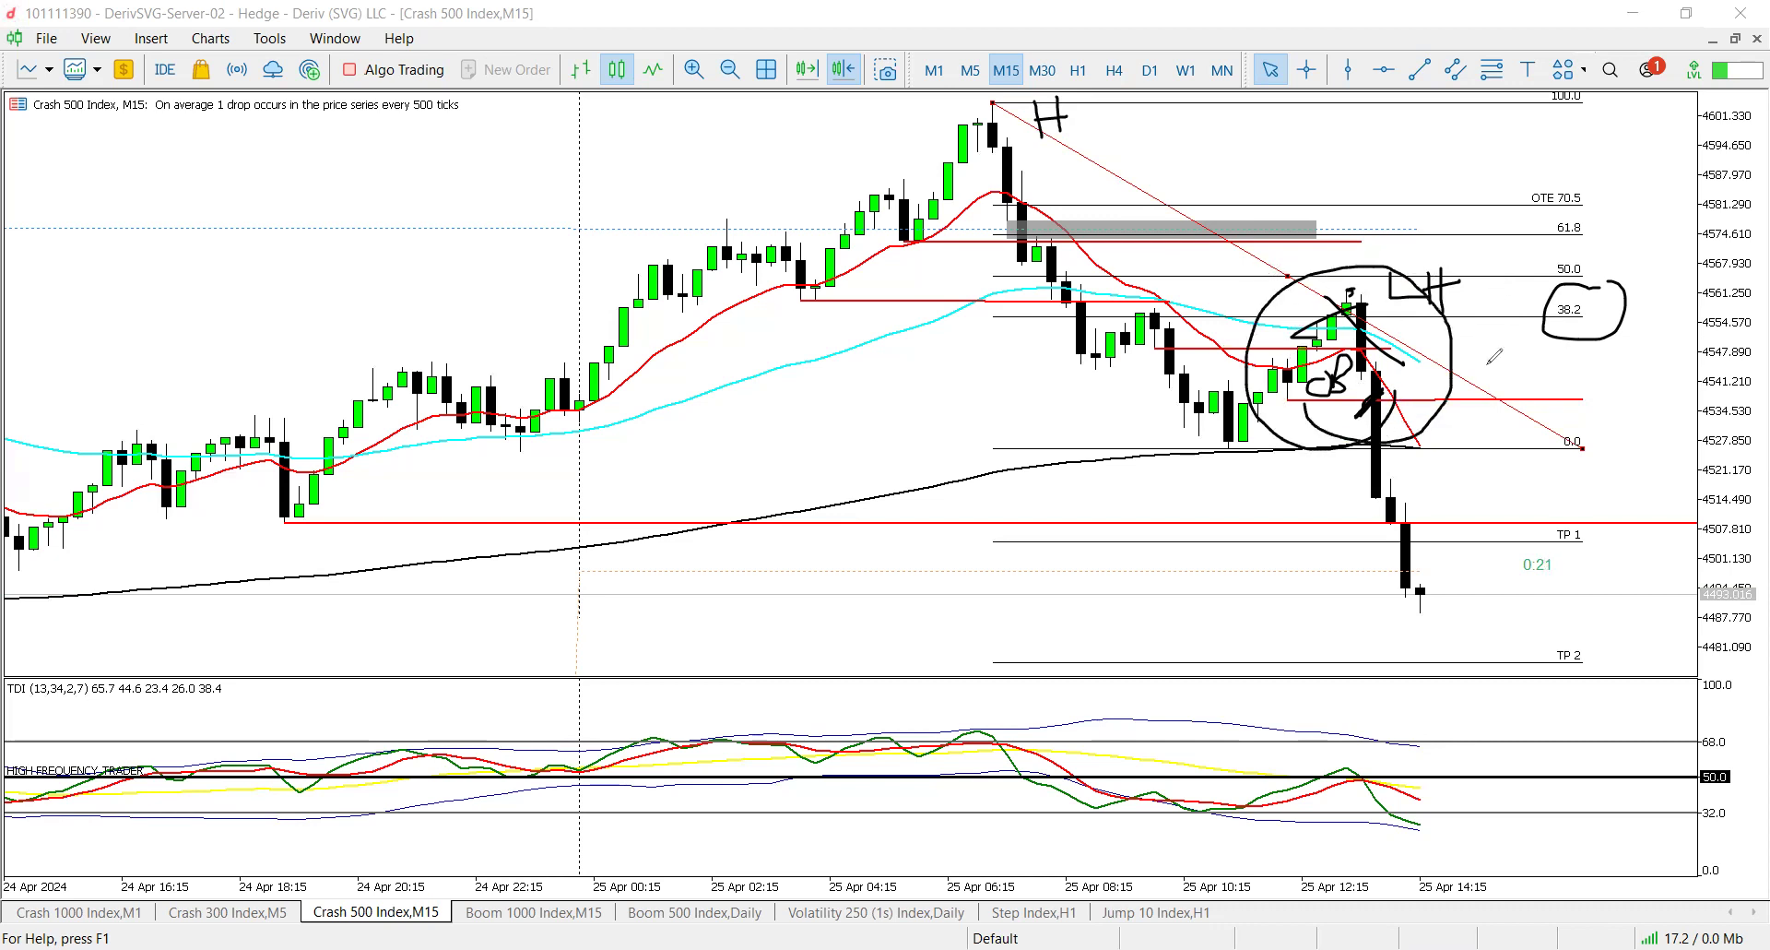
- Tick the rebound setup, circle the main high and cross out the first drop from it, and clear the drawings
left_click_drag(1474, 349, 1524, 294)
mouse_move(955, 83)
left_mouse_down()
mouse_move(994, 285)
mouse_move(1057, 101)
left_mouse_up()
mouse_move(1142, 446)
left_mouse_down()
mouse_move(1136, 421)
mouse_move(1116, 466)
left_mouse_up()
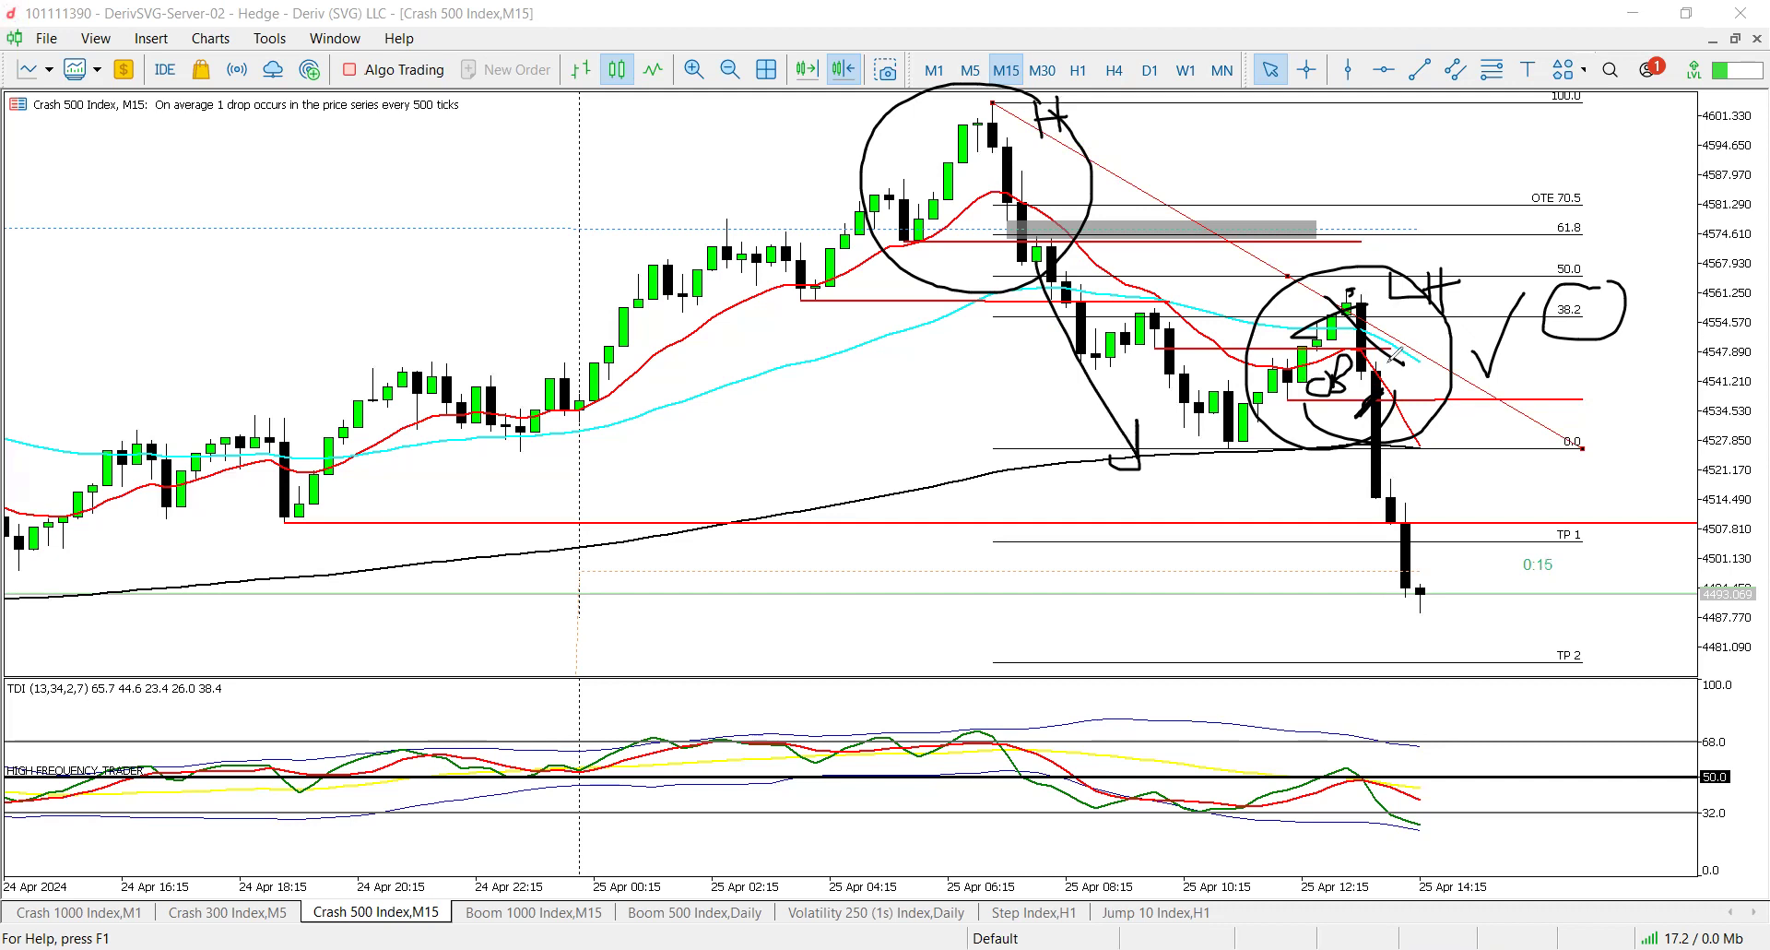
left_click_drag(1011, 270, 1155, 329)
left_click_drag(1124, 268, 1022, 361)
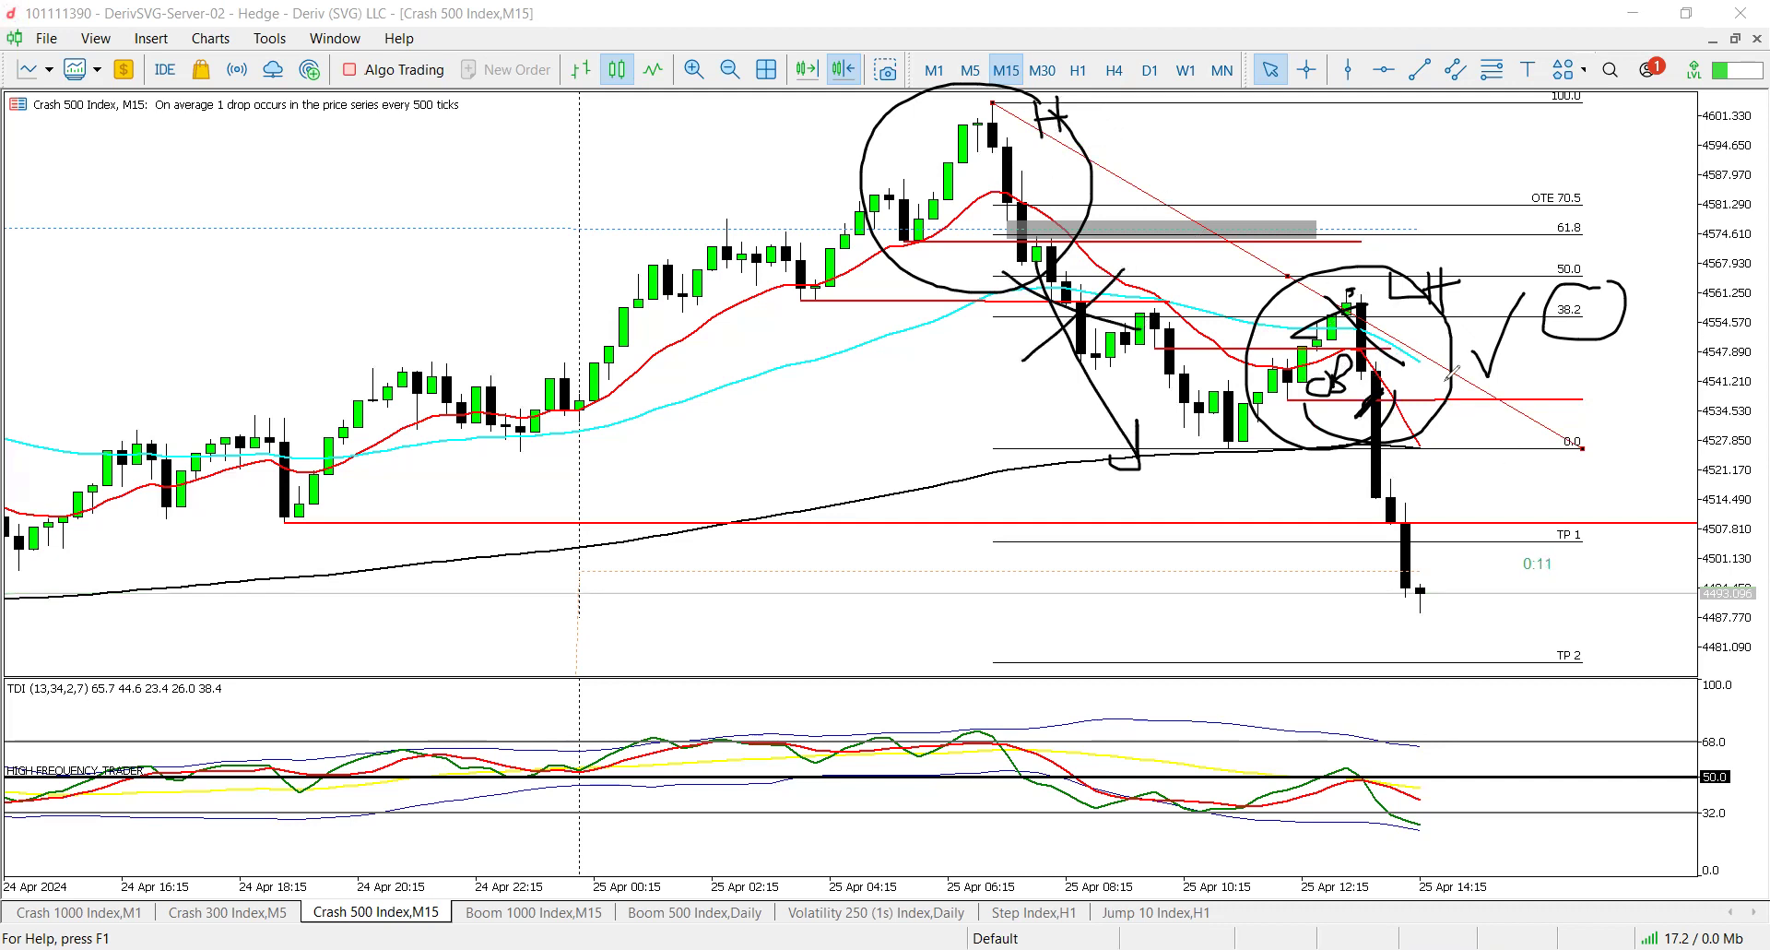
key("ctrl+shift+7")
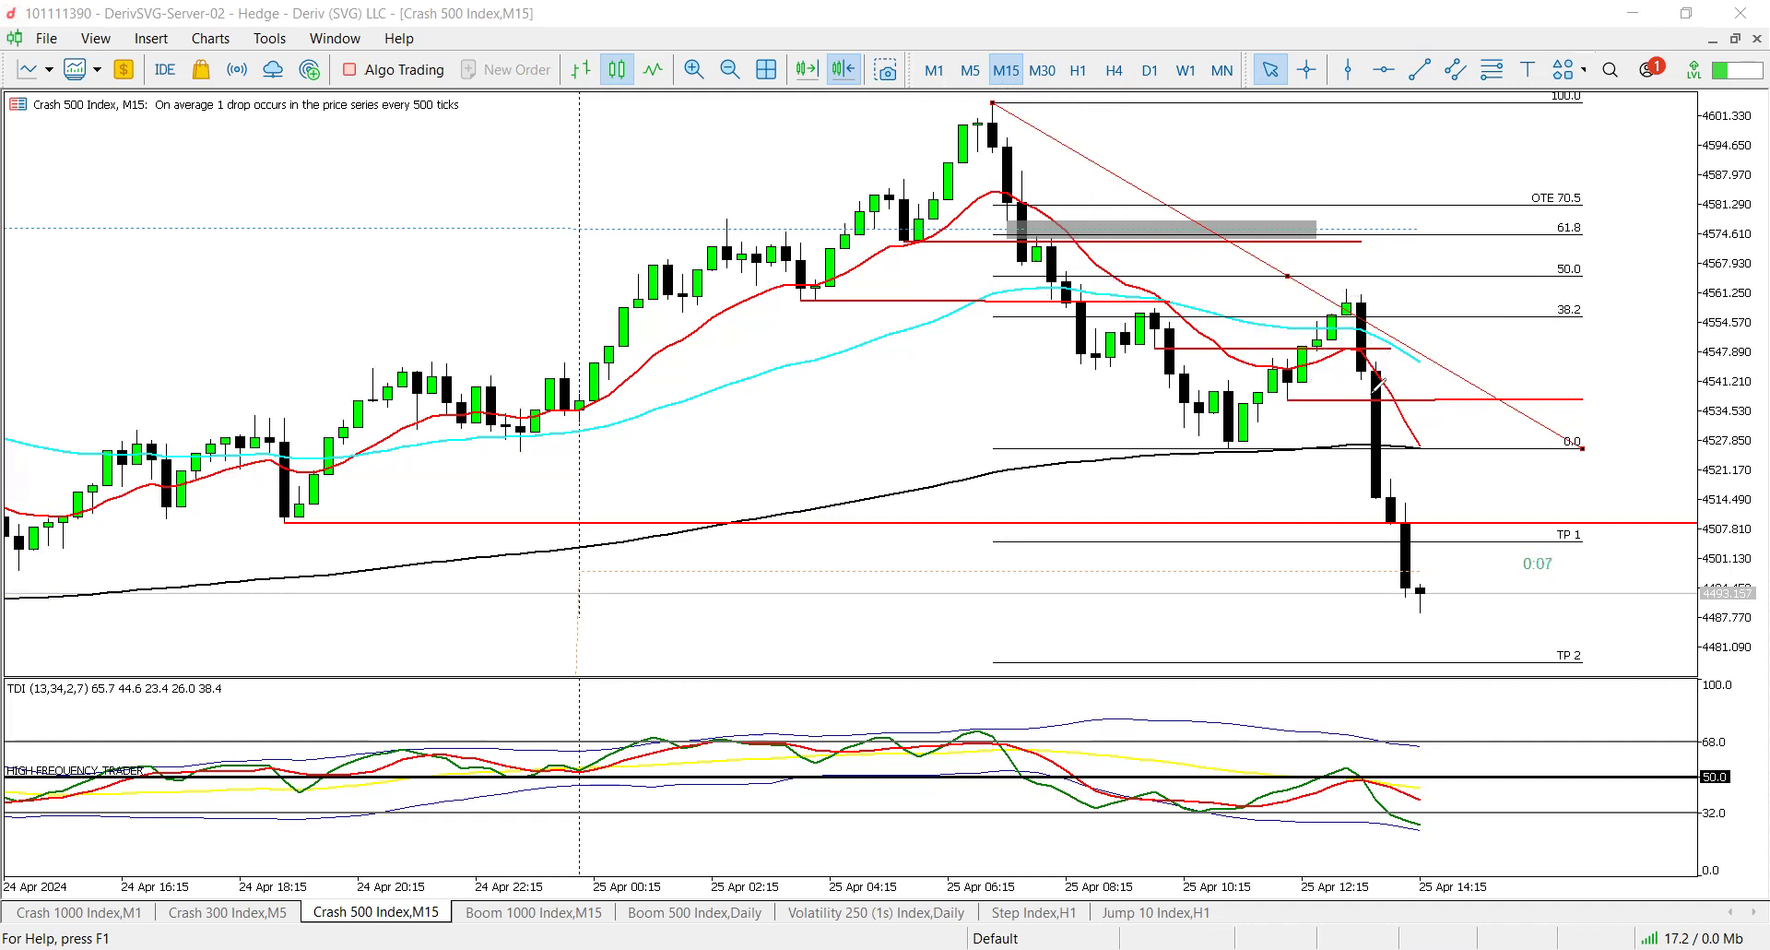
- Mark the breakdown candle and both Fibonacci anchor points, circle the rebound high and its matching TDI peak, and clear the drawings
left_click_drag(1362, 405, 1383, 371)
mouse_move(1304, 562)
left_mouse_down()
mouse_move(1340, 604)
mouse_move(1385, 591)
left_mouse_up()
left_click_drag(996, 104, 988, 112)
left_click_drag(1241, 444, 1236, 446)
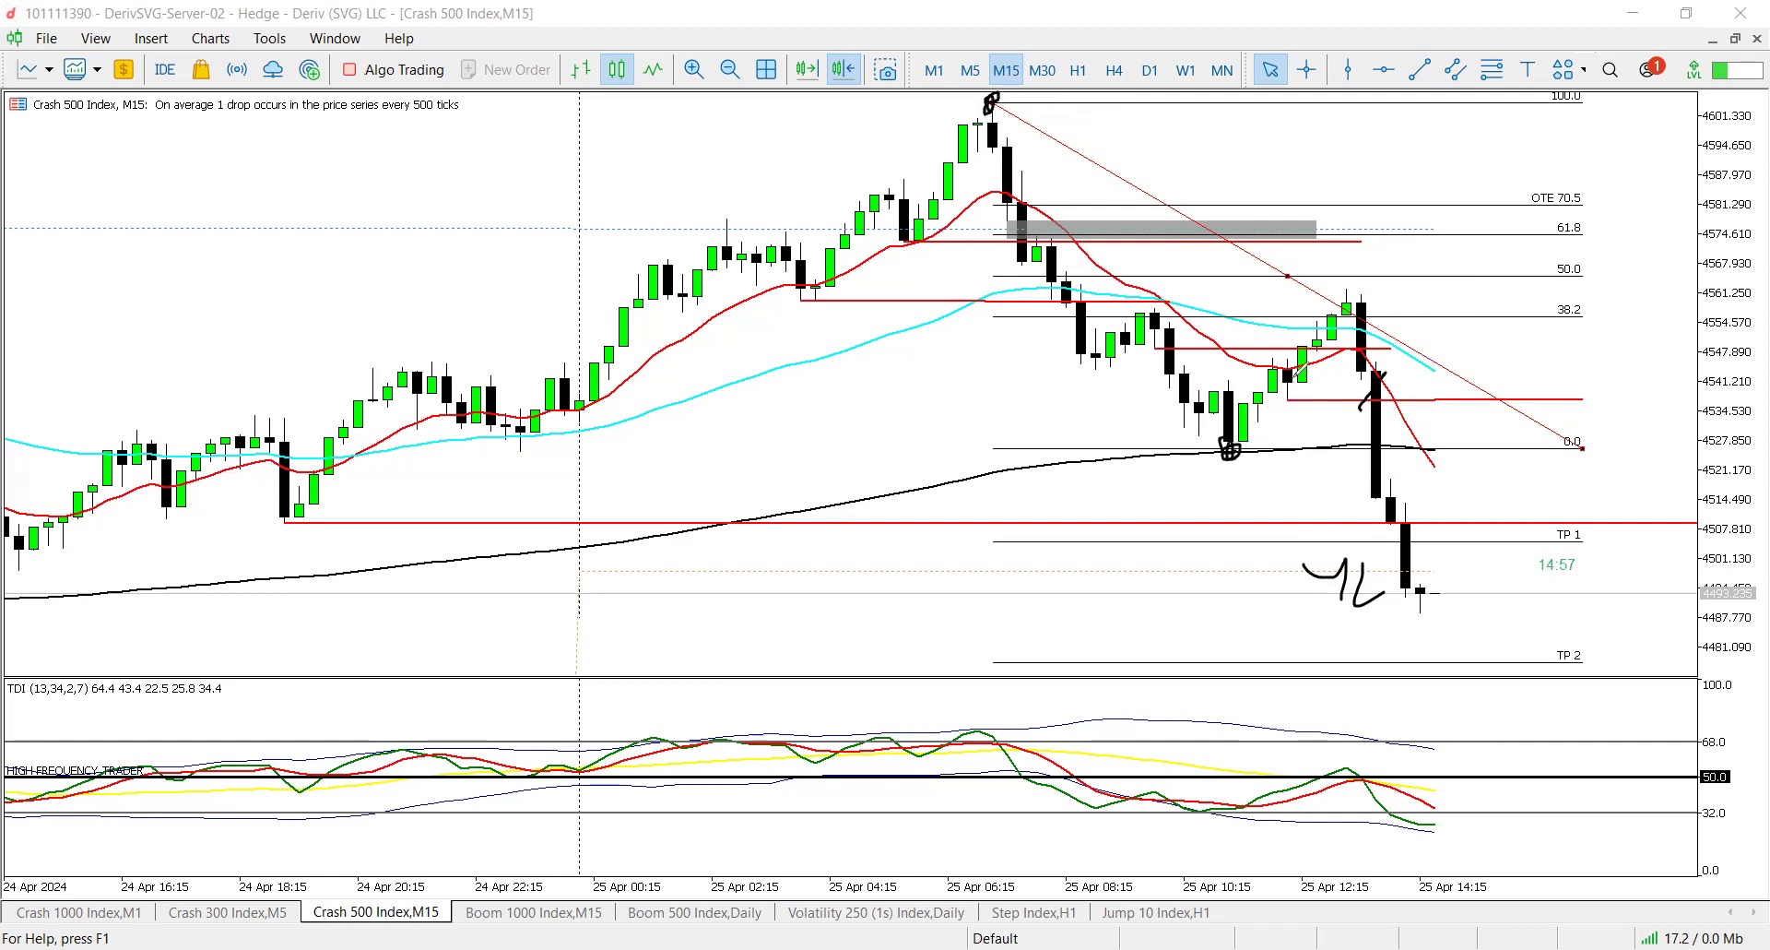
mouse_move(1351, 312)
left_mouse_down()
mouse_move(1333, 299)
mouse_move(1355, 319)
mouse_move(1351, 286)
mouse_move(1378, 325)
mouse_move(1411, 326)
left_mouse_up()
mouse_move(1355, 661)
left_mouse_down()
mouse_move(1352, 761)
mouse_move(1375, 746)
mouse_move(1392, 766)
mouse_move(1348, 762)
left_mouse_up()
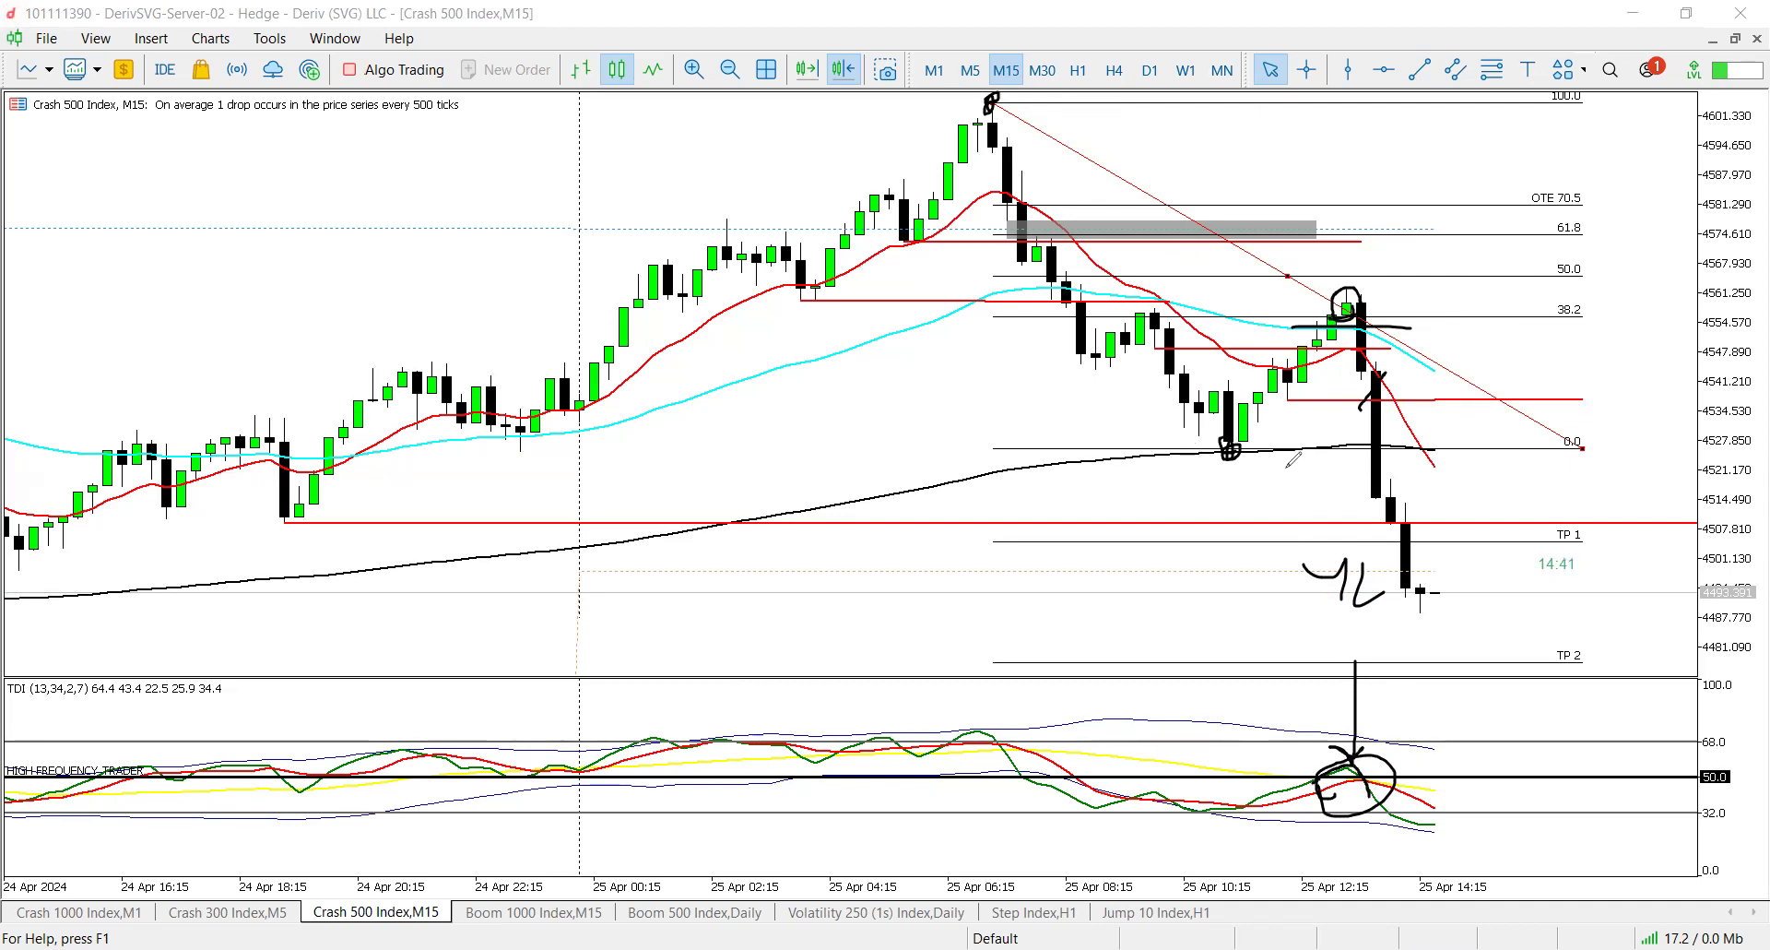
left_click(97, 685)
- Mark the TDI peak with an arrow, "BLB" and a circled 1, and link the rebound high to a circled 2
mouse_move(1333, 697)
left_mouse_down()
mouse_move(1332, 758)
mouse_move(1352, 767)
mouse_move(1418, 682)
mouse_move(1437, 705)
mouse_move(1457, 681)
mouse_move(1434, 726)
left_mouse_up()
left_click(1533, 728)
left_click_drag(1544, 699, 1560, 691)
mouse_move(1370, 290)
left_mouse_down()
mouse_move(1446, 219)
mouse_move(1503, 222)
left_mouse_up()
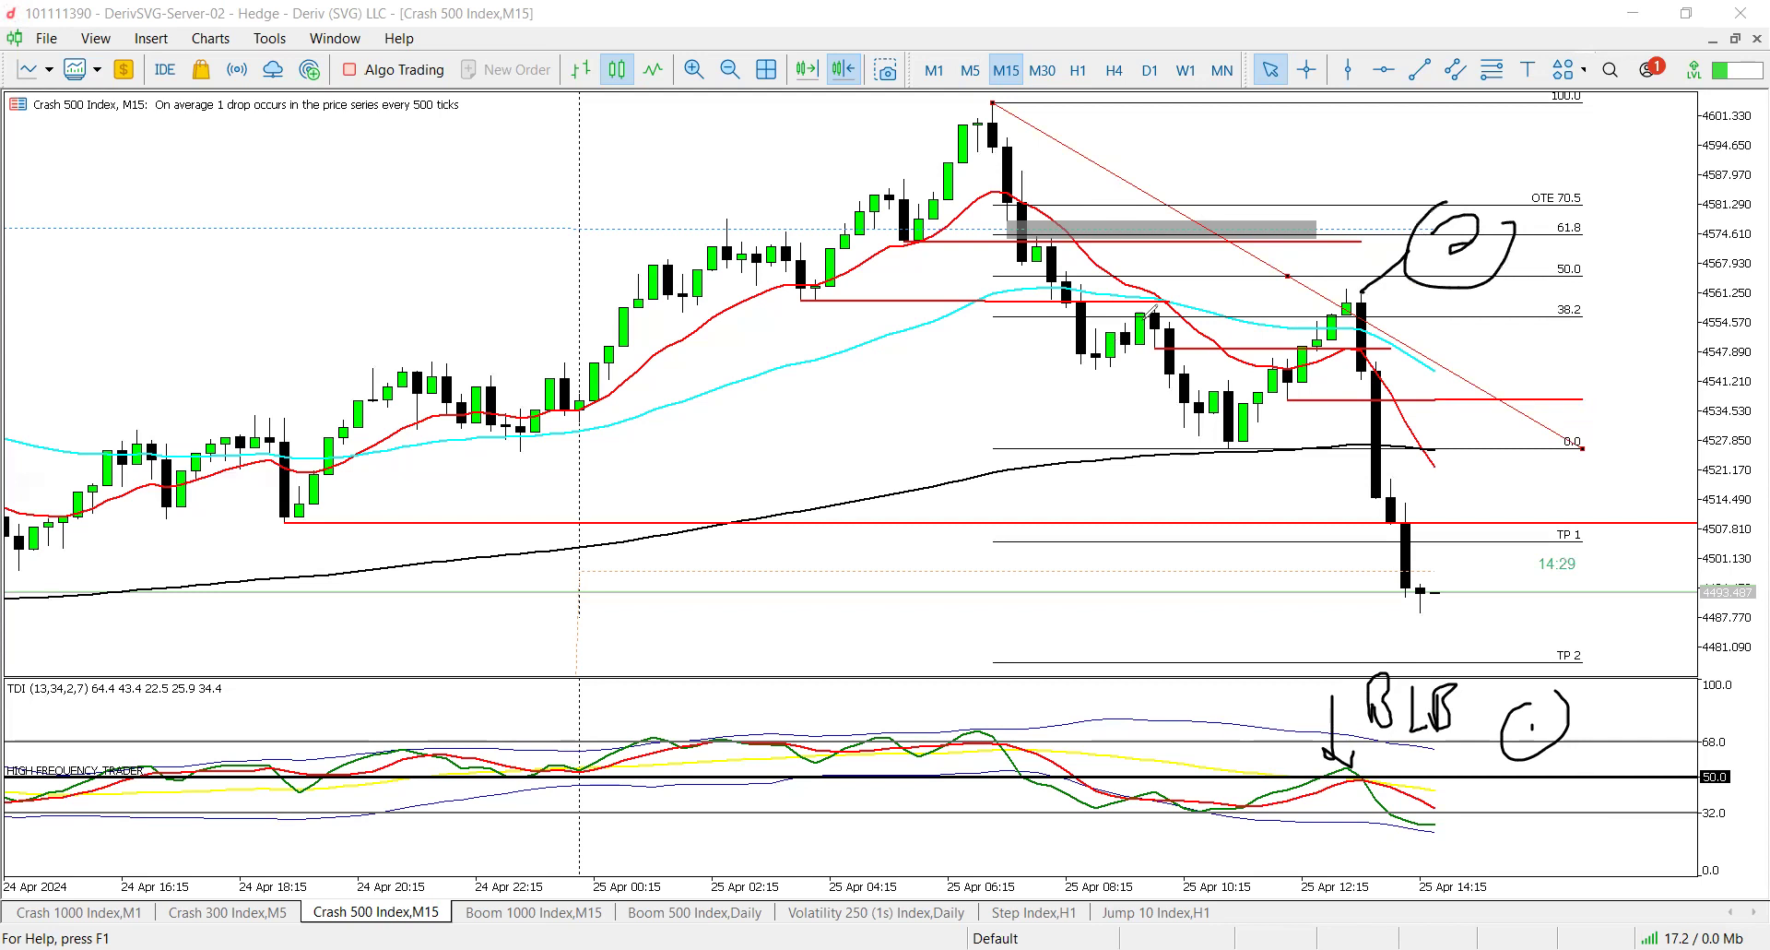
- Draw a line along the broken support to the rebound high and add circled numbers 3, 4 and 5 beside it
left_click_drag(798, 294, 1375, 301)
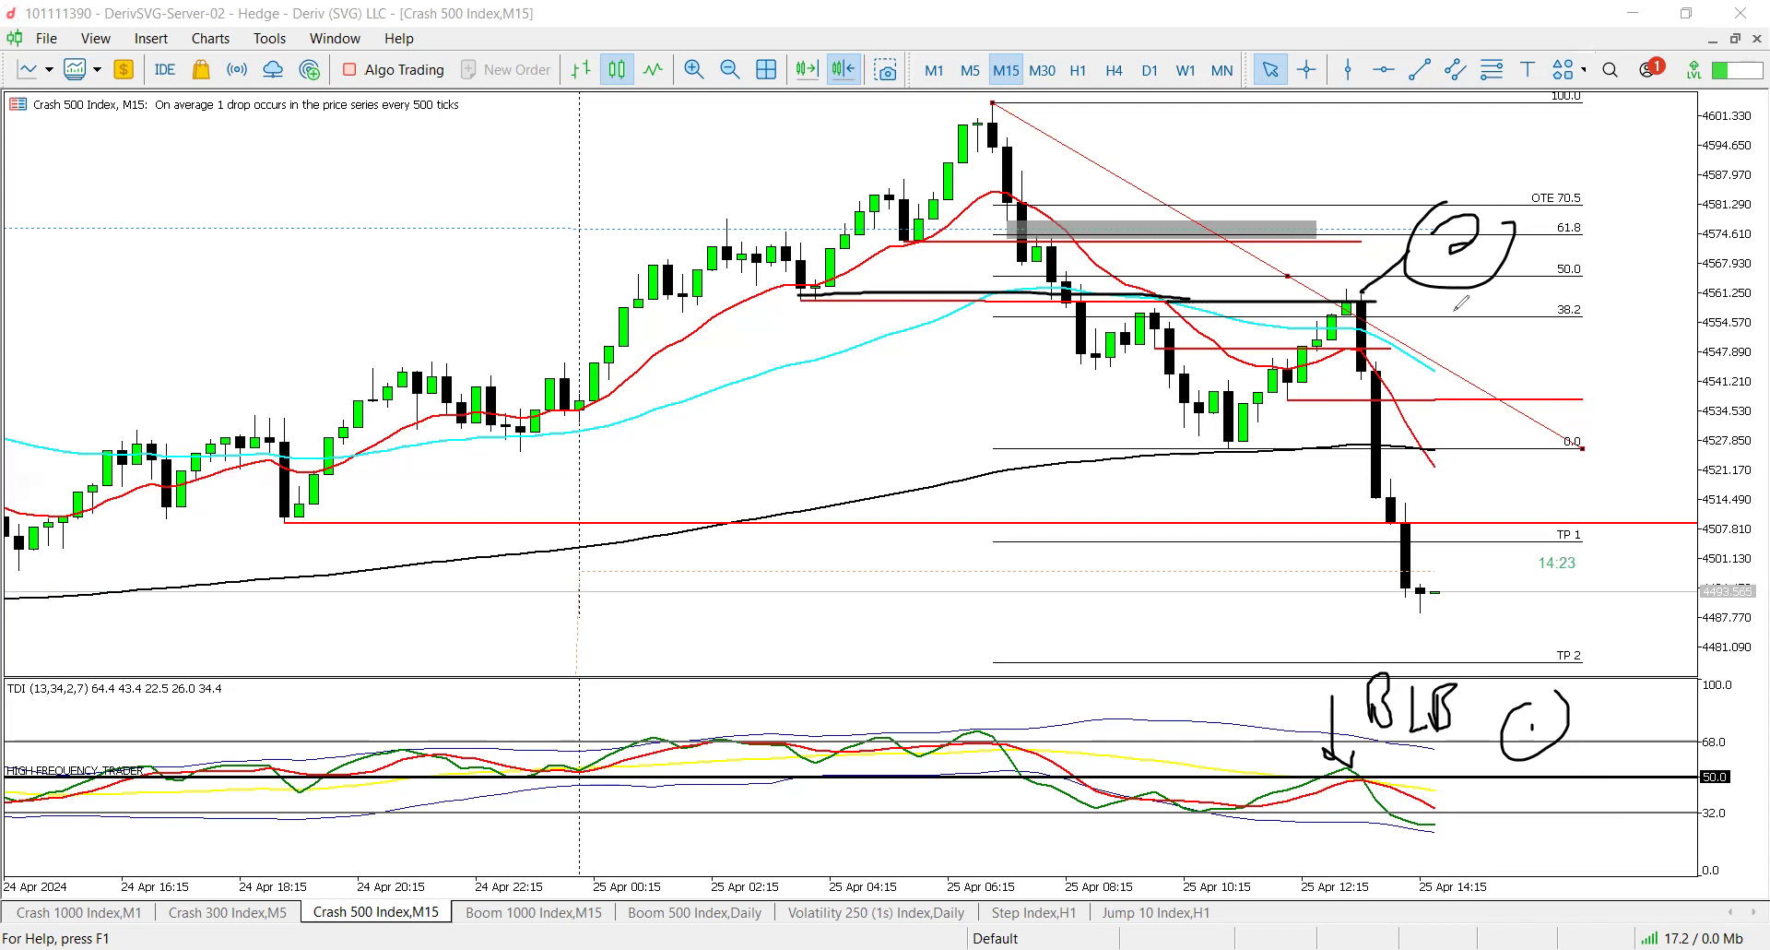
mouse_move(1512, 276)
left_mouse_down()
mouse_move(1519, 297)
mouse_move(1499, 265)
left_mouse_up()
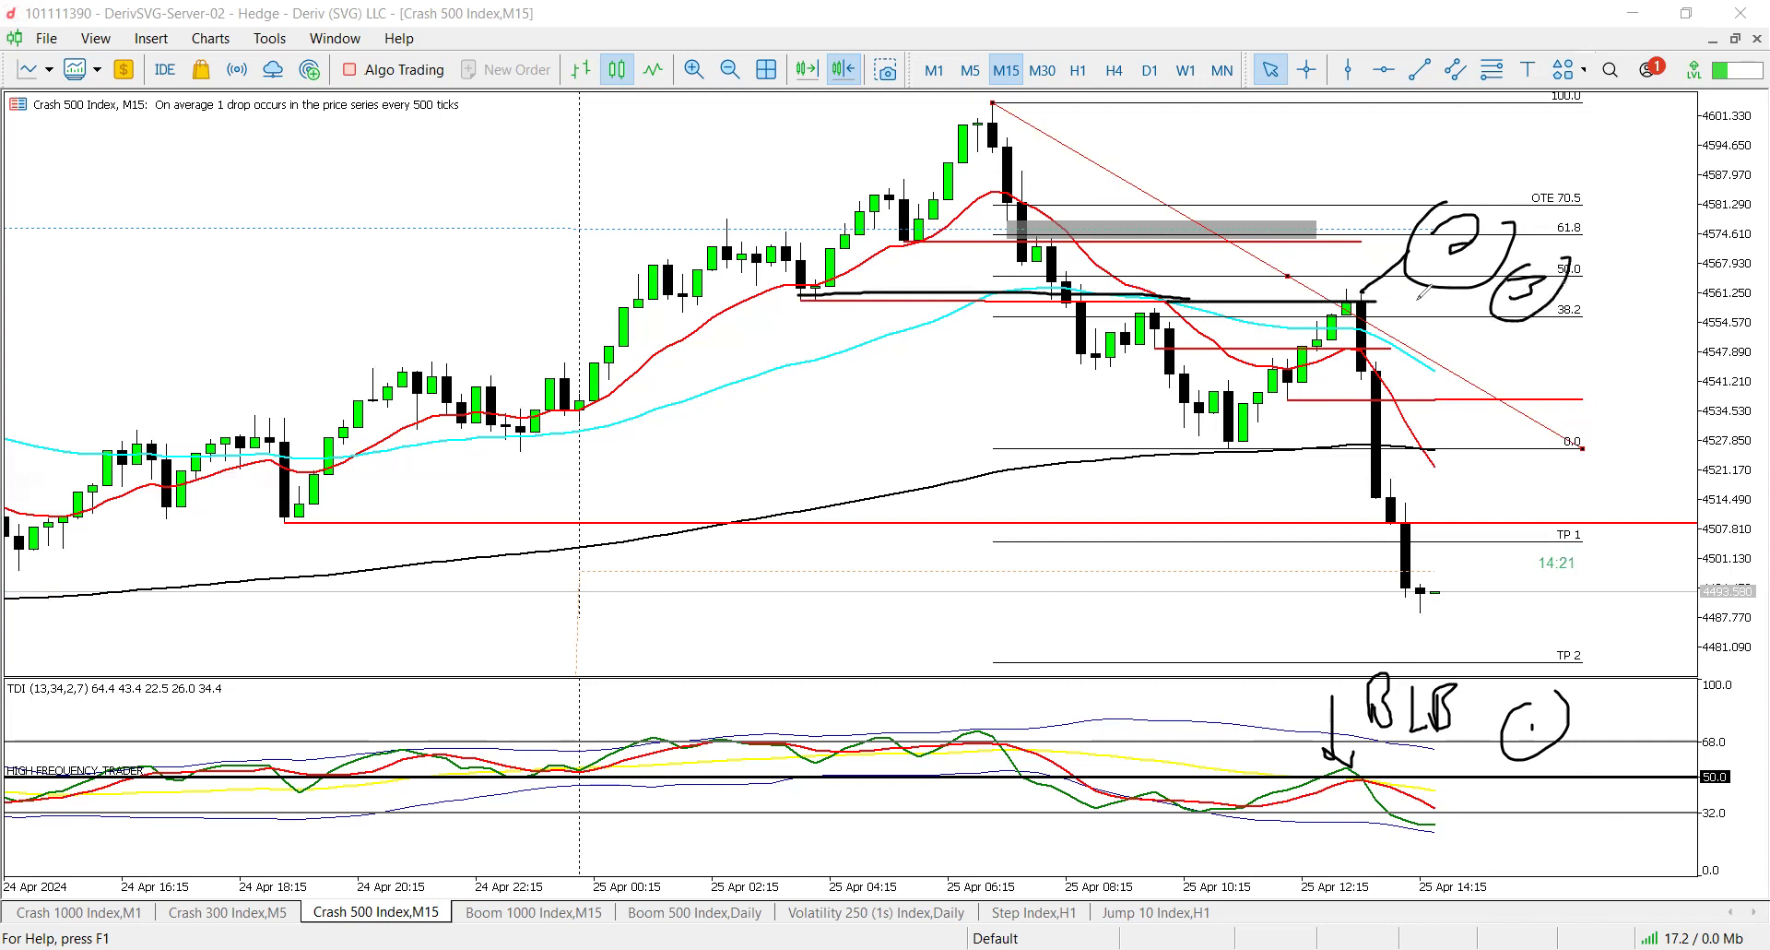
mouse_move(1453, 319)
left_mouse_down()
mouse_move(1480, 342)
mouse_move(1457, 356)
mouse_move(1501, 340)
mouse_move(1484, 308)
left_mouse_up()
mouse_move(1647, 354)
left_mouse_down()
mouse_move(1619, 398)
mouse_move(1569, 378)
mouse_move(1660, 314)
left_mouse_up()
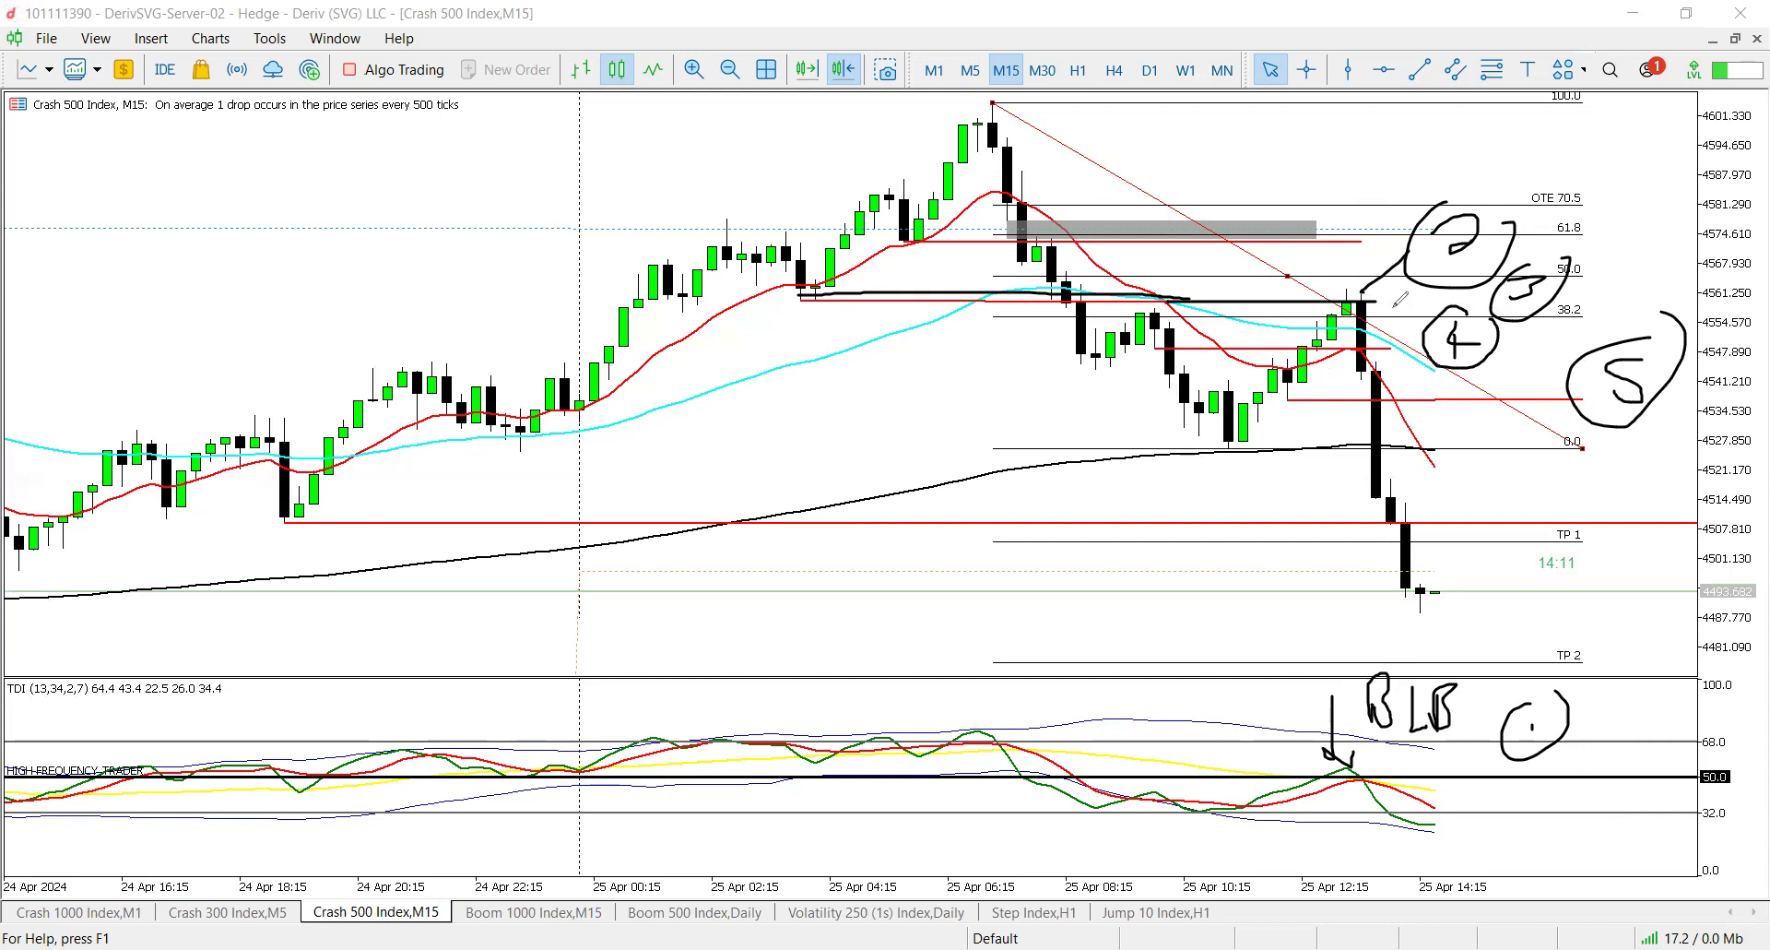
- Trace the cyan moving average, add a circled 6 and mark the rebound's broken low and high, and clear the drawings
left_click_drag(1283, 326, 1409, 351)
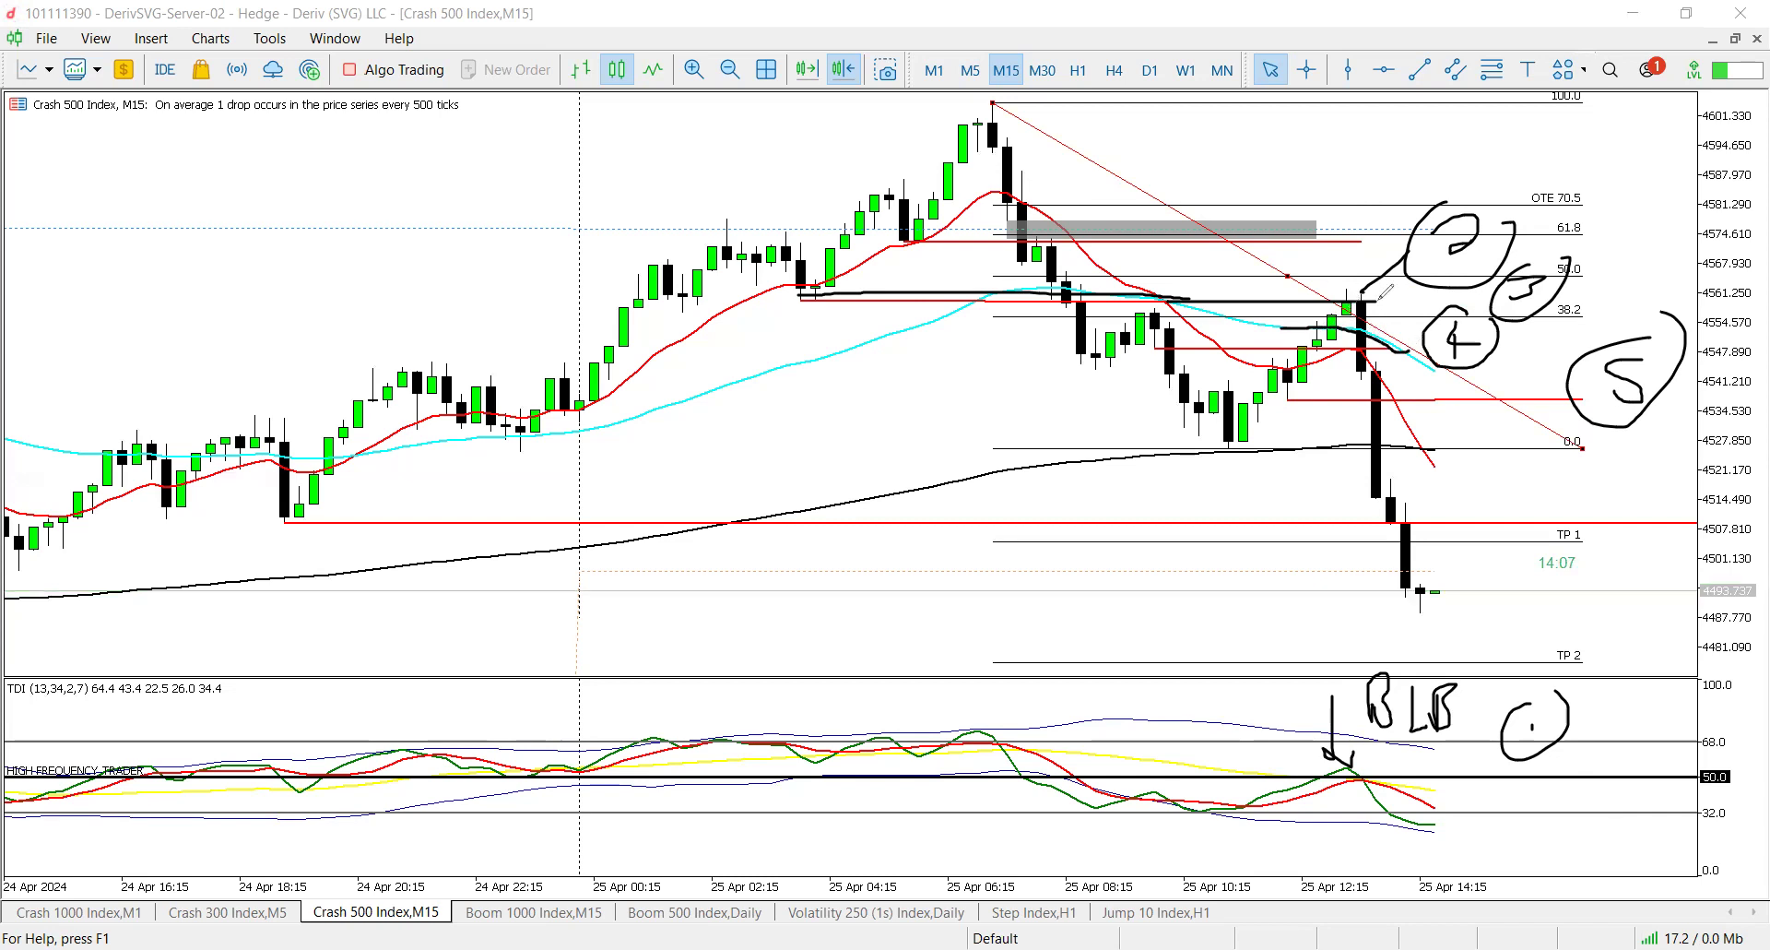
mouse_move(1537, 455)
left_mouse_down()
mouse_move(1516, 502)
mouse_move(1566, 422)
mouse_move(1497, 406)
left_mouse_up()
mouse_move(1278, 399)
left_mouse_down()
mouse_move(1429, 398)
mouse_move(1383, 379)
left_mouse_up()
mouse_move(1341, 295)
left_mouse_down()
mouse_move(1339, 311)
mouse_move(1354, 291)
left_mouse_up()
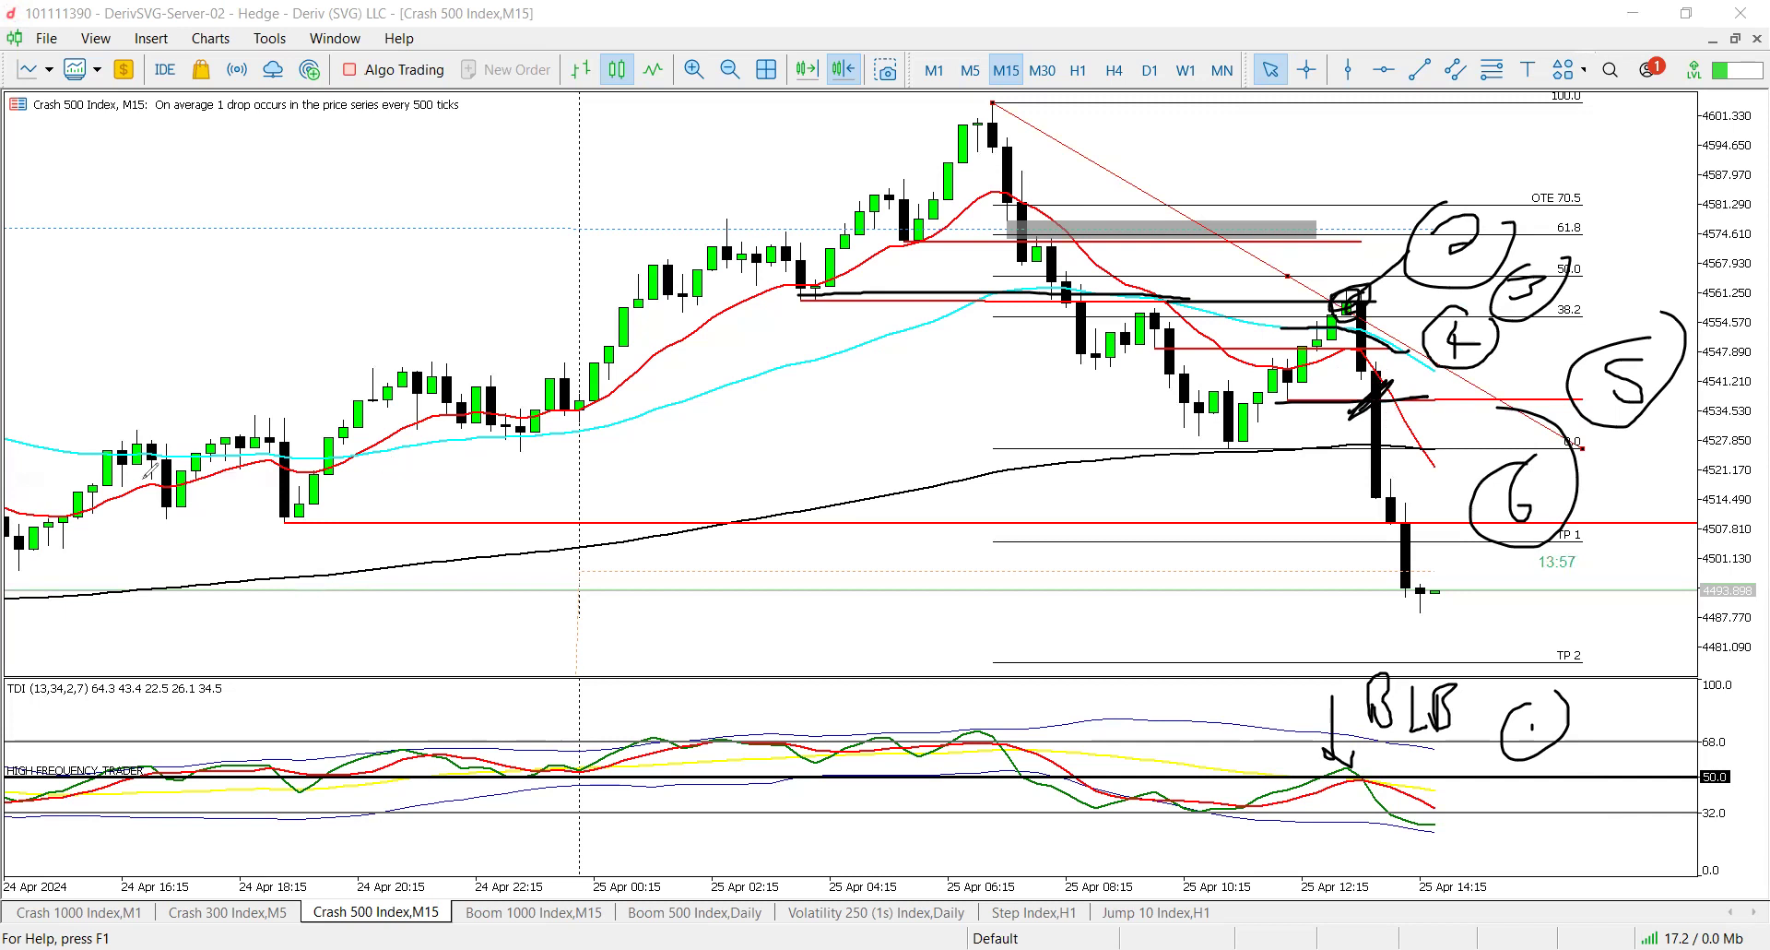
left_click(114, 604)
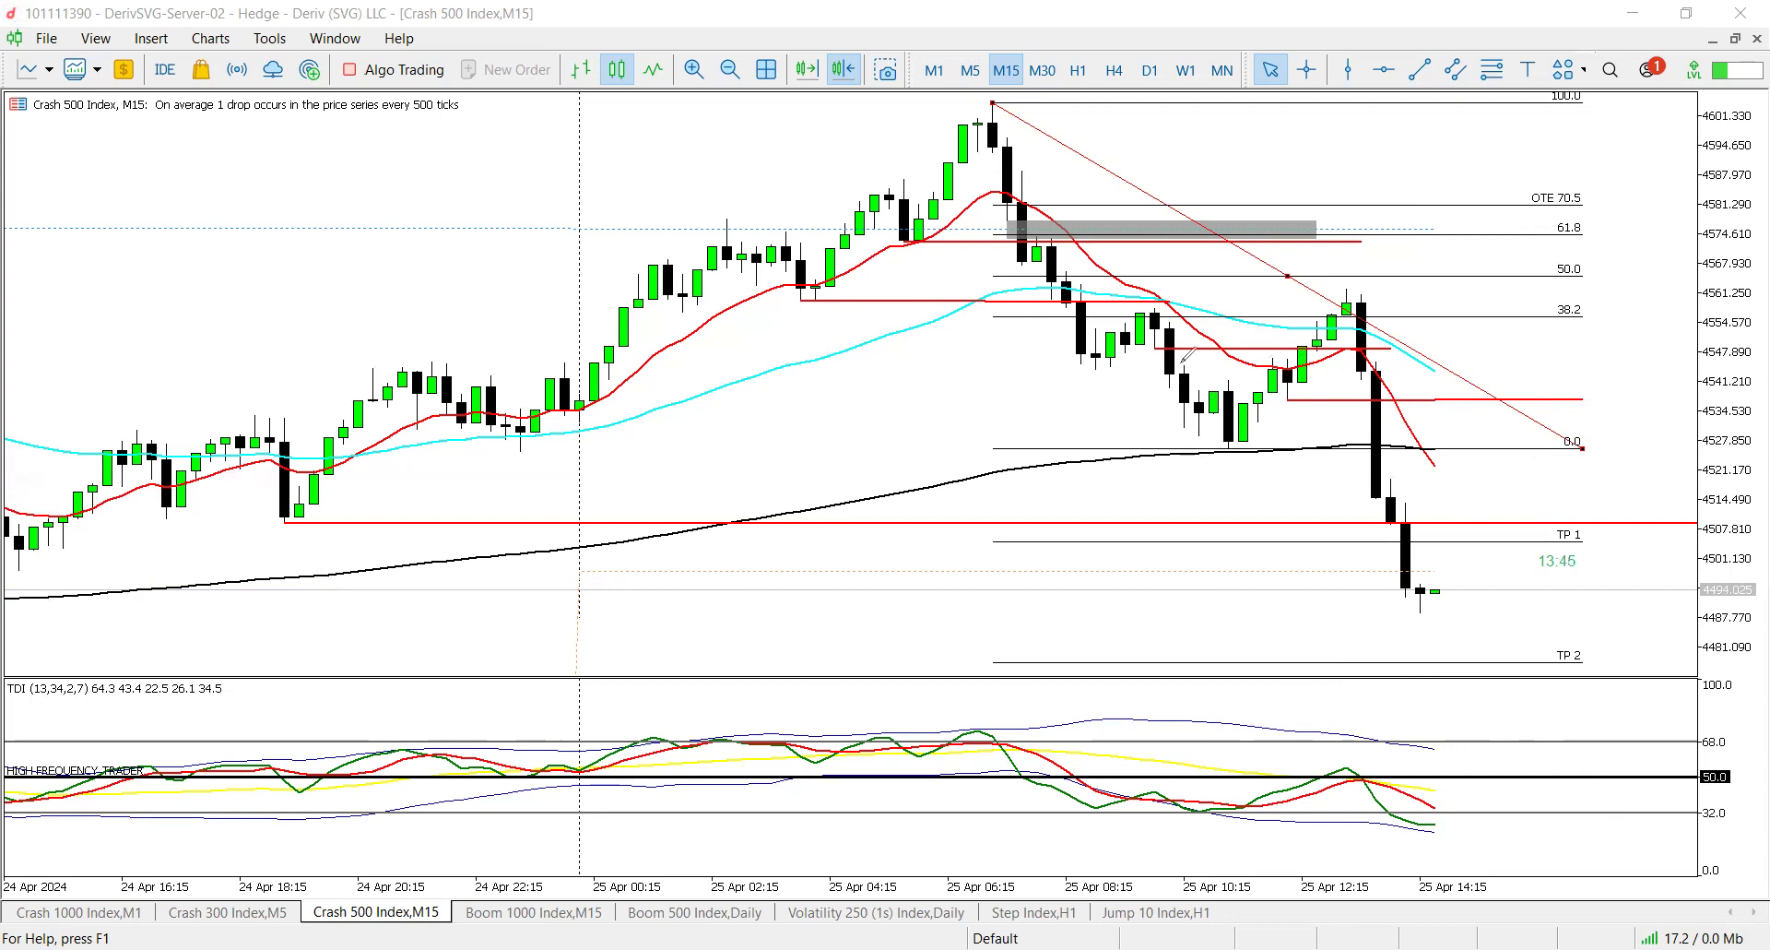
- Underline the levels below the decline's lower lows, cross out the early rebound, and circle the rebound high area
mouse_move(1167, 421)
left_mouse_down()
mouse_move(1206, 411)
mouse_move(1114, 379)
left_mouse_up()
mouse_move(1240, 394)
left_mouse_down()
mouse_move(1294, 427)
mouse_move(1237, 416)
left_mouse_up()
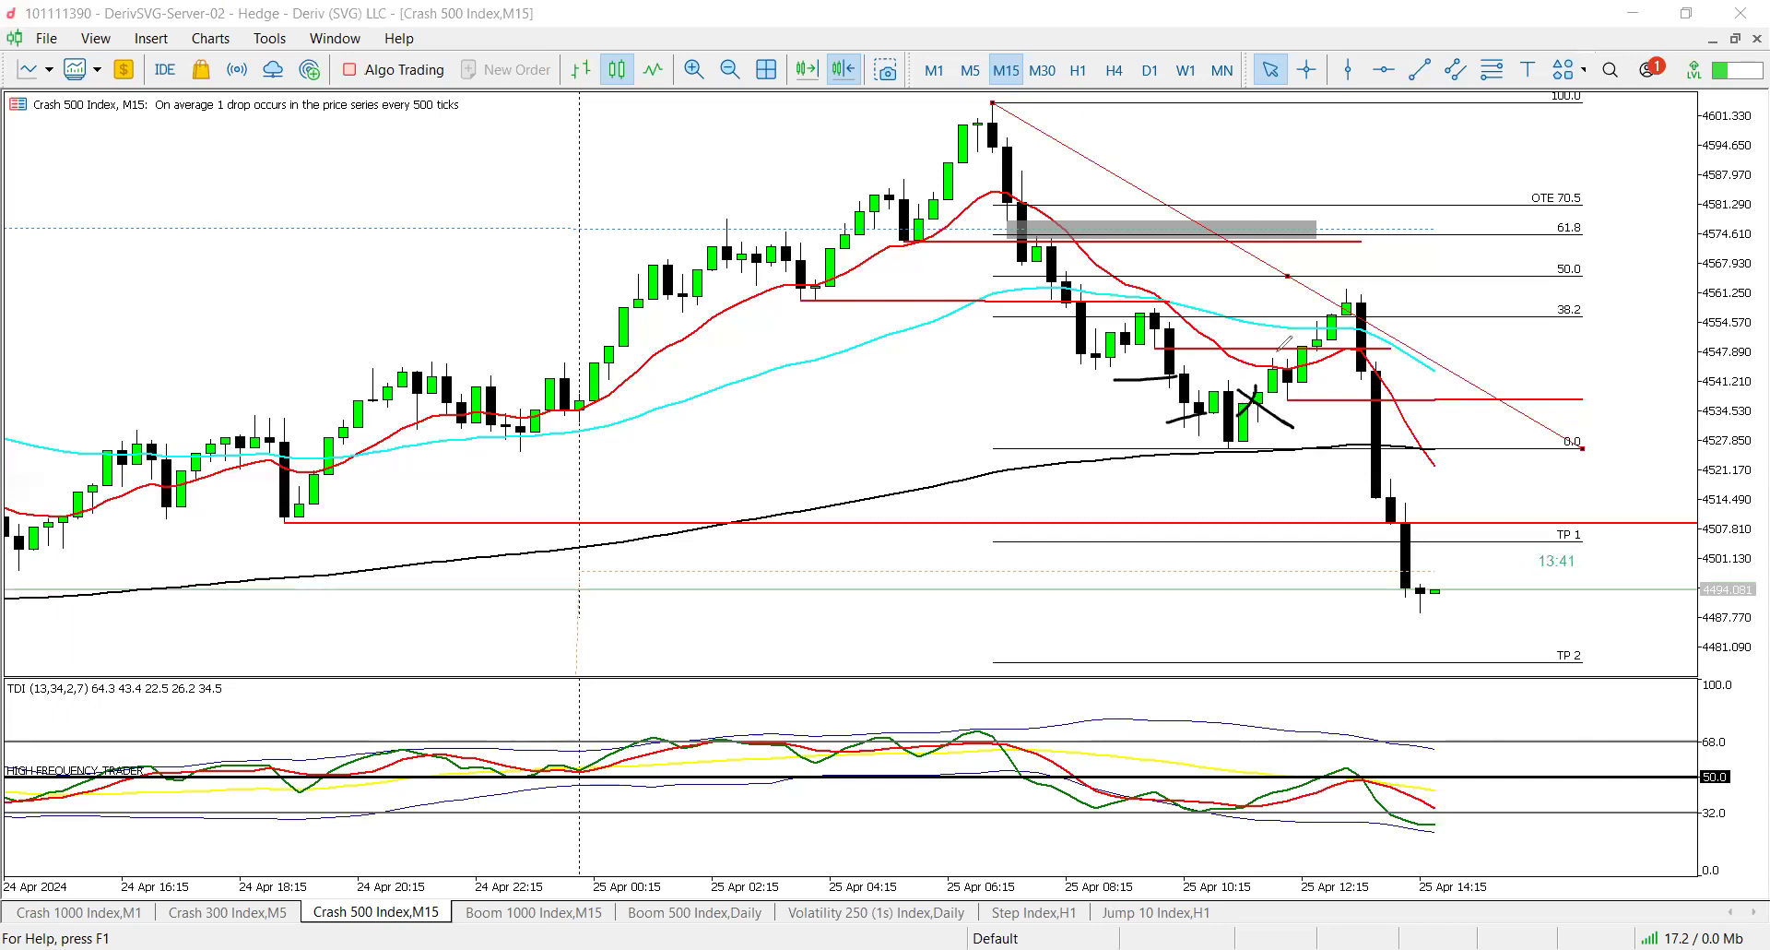
mouse_move(1392, 271)
left_mouse_down()
mouse_move(1342, 431)
mouse_move(1446, 284)
left_mouse_up()
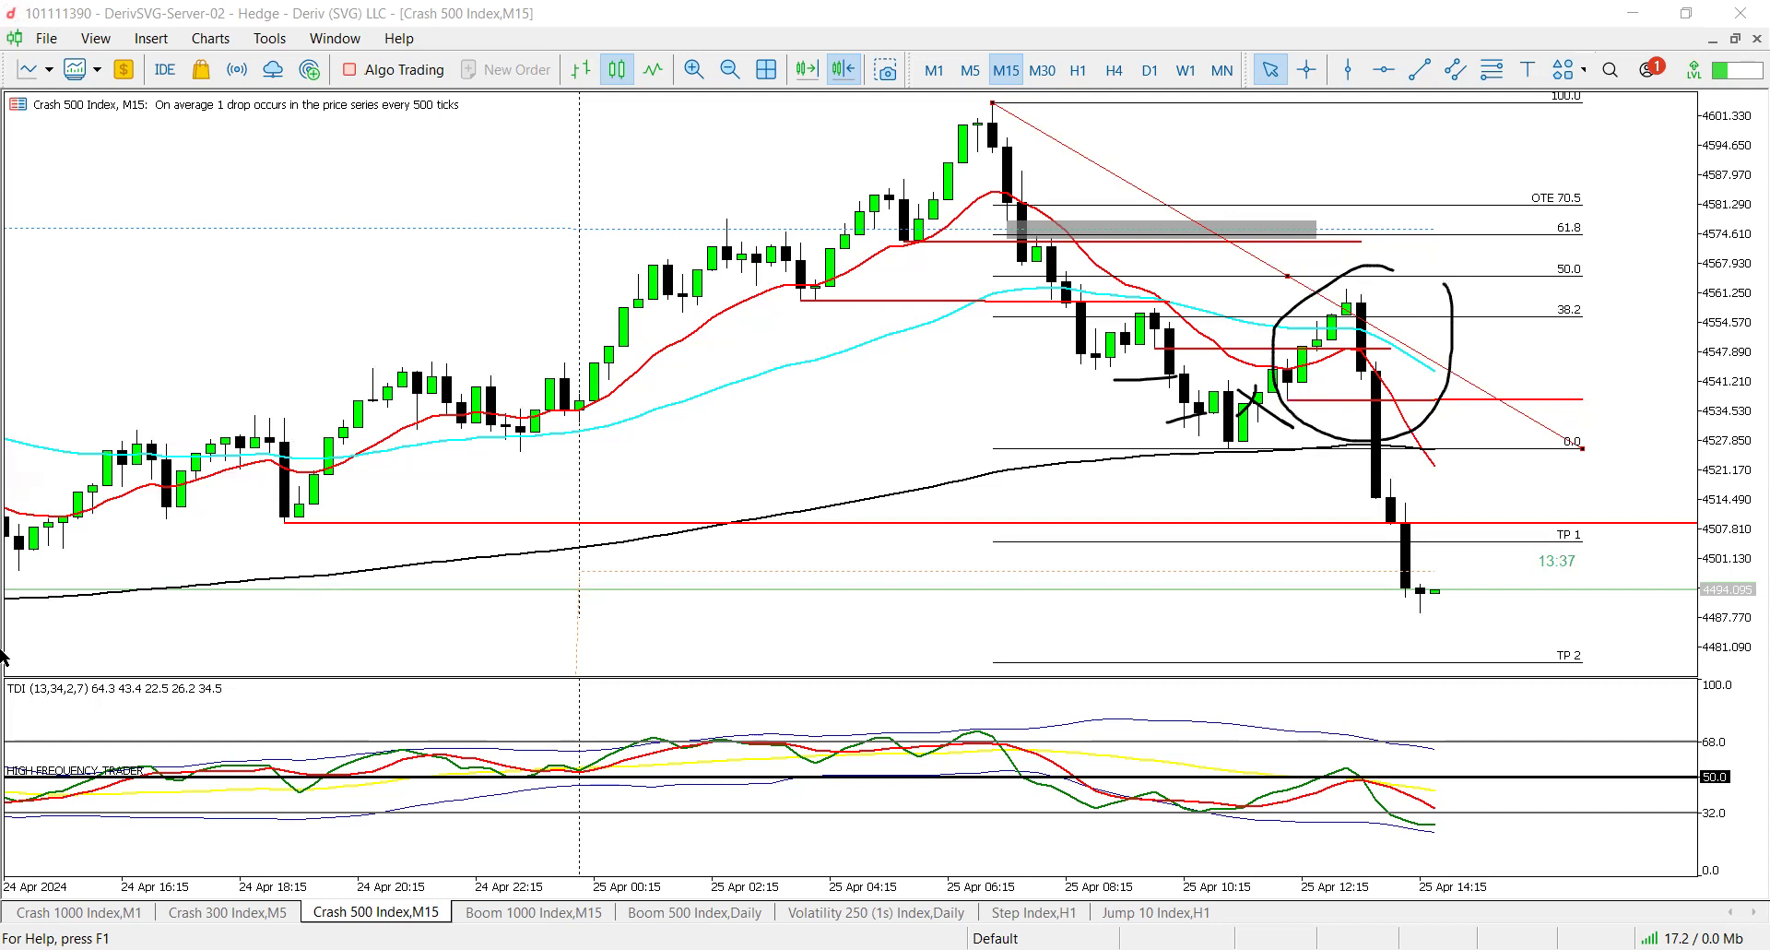
- Draw a downward arrow from the final low and a stroke along the rebound, and clear the drawings and the retracement selection
mouse_move(1222, 448)
left_mouse_down()
mouse_move(1286, 628)
mouse_move(1261, 593)
left_mouse_up()
left_click_drag(1256, 402, 1328, 342)
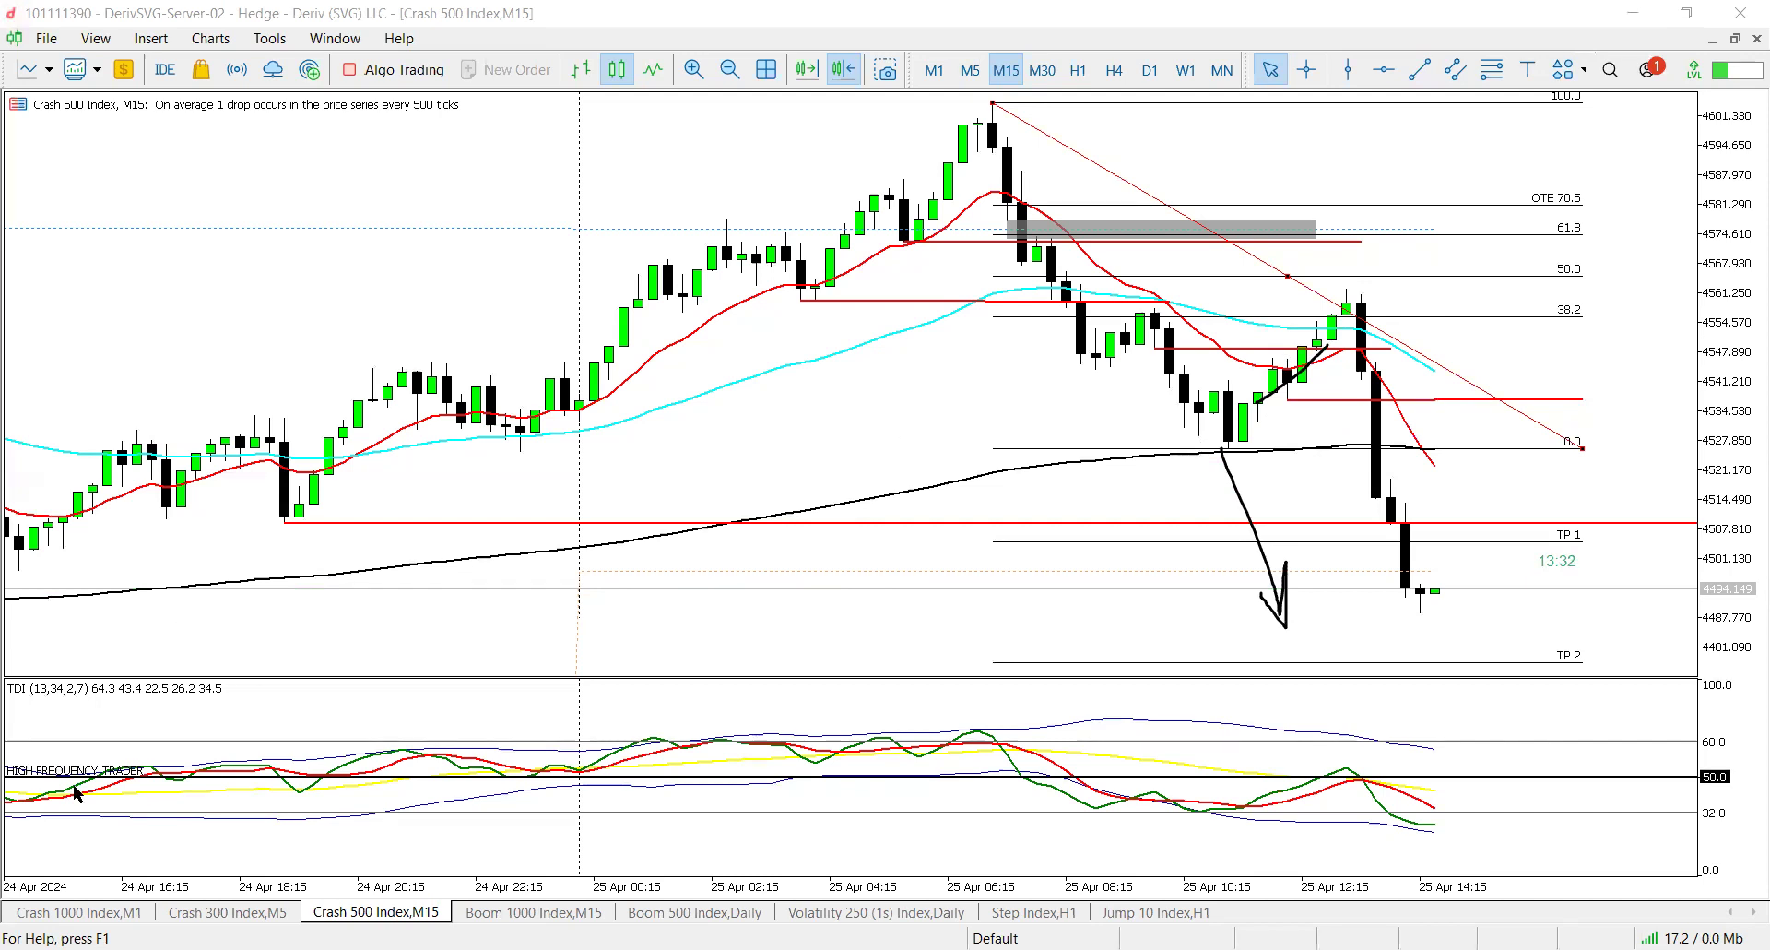
double_click(1323, 295)
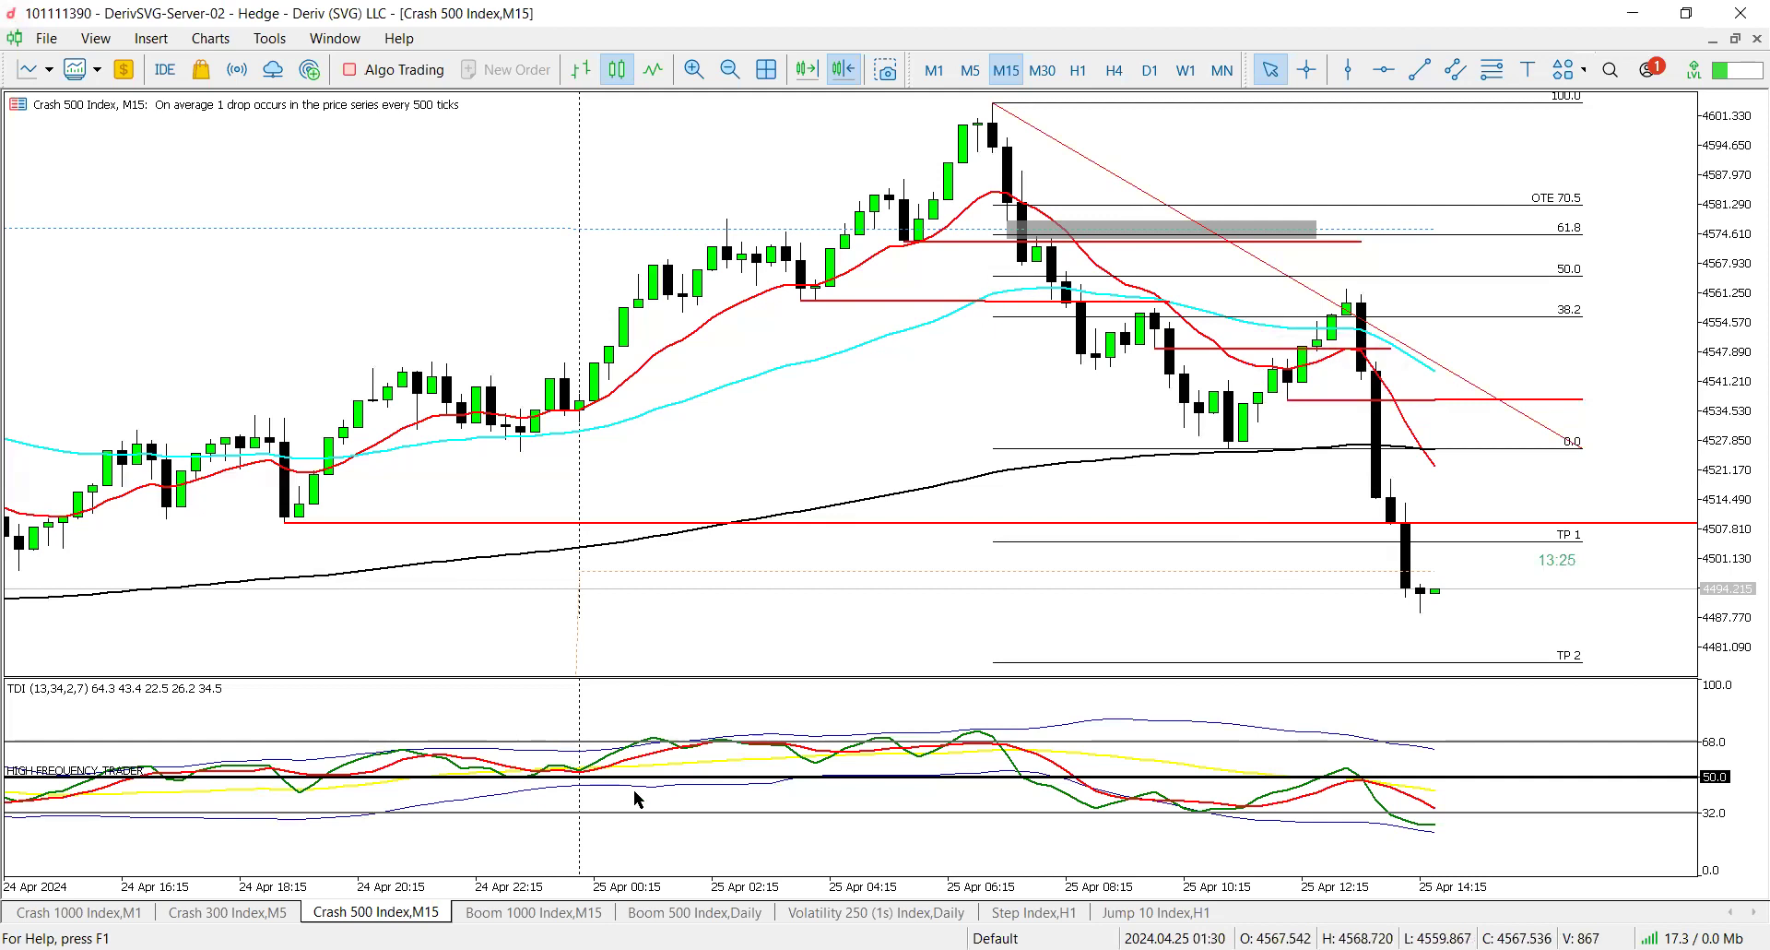
- Handwrite the timeframe labels "D1" and "H4" side by side in the empty chart area above the early candles
left_click_drag(218, 163, 218, 208)
left_click_drag(195, 113, 192, 190)
left_click_drag(313, 136, 314, 180)
left_click(305, 116)
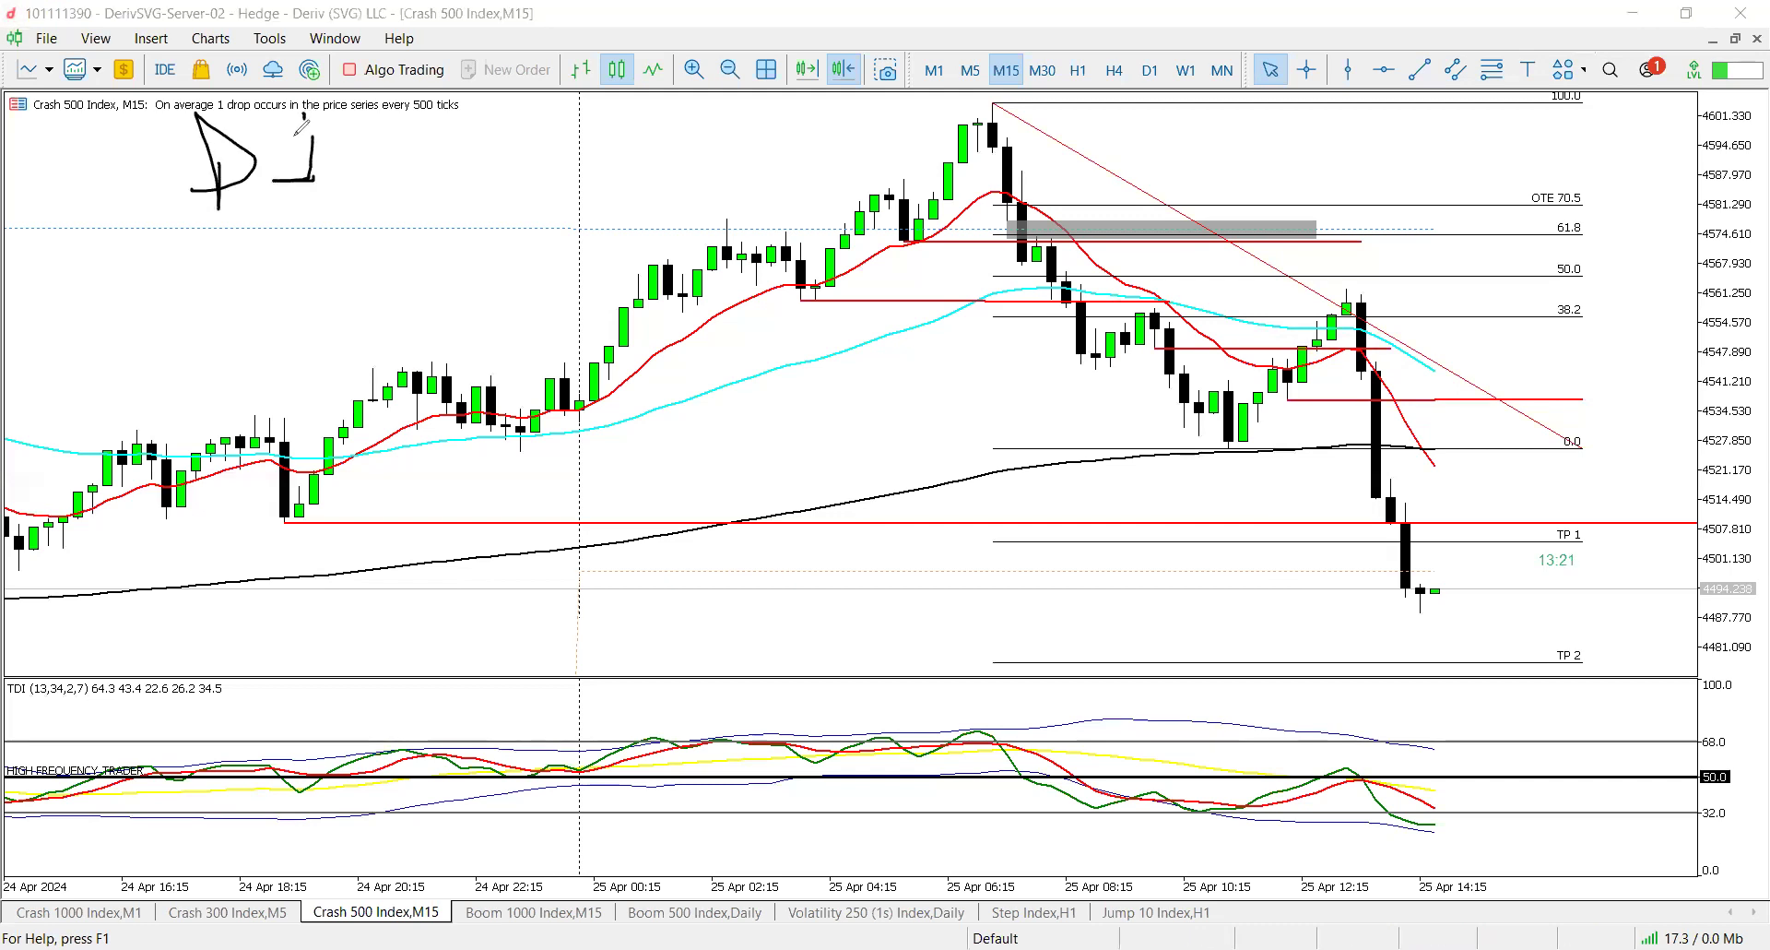
left_click_drag(459, 143, 452, 208)
mouse_move(478, 126)
left_mouse_down()
mouse_move(474, 197)
mouse_move(499, 156)
left_mouse_up()
mouse_move(533, 124)
left_mouse_down()
mouse_move(516, 194)
mouse_move(572, 189)
left_mouse_up()
left_click_drag(549, 155, 546, 199)
- Underline the handwritten "D1" and "H4" labels and draw a downward arrow below each
left_click_drag(118, 231, 280, 225)
left_click_drag(437, 240, 579, 234)
mouse_move(233, 264)
left_mouse_down()
mouse_move(241, 348)
mouse_move(257, 324)
left_mouse_up()
left_click_drag(508, 259, 512, 334)
- Handwrite the timeframe label "H1" to the right of the "H4" label
left_click_drag(756, 121, 753, 192)
mouse_move(796, 105)
left_mouse_down()
mouse_move(796, 175)
mouse_move(798, 146)
left_mouse_up()
left_click_drag(849, 118, 841, 177)
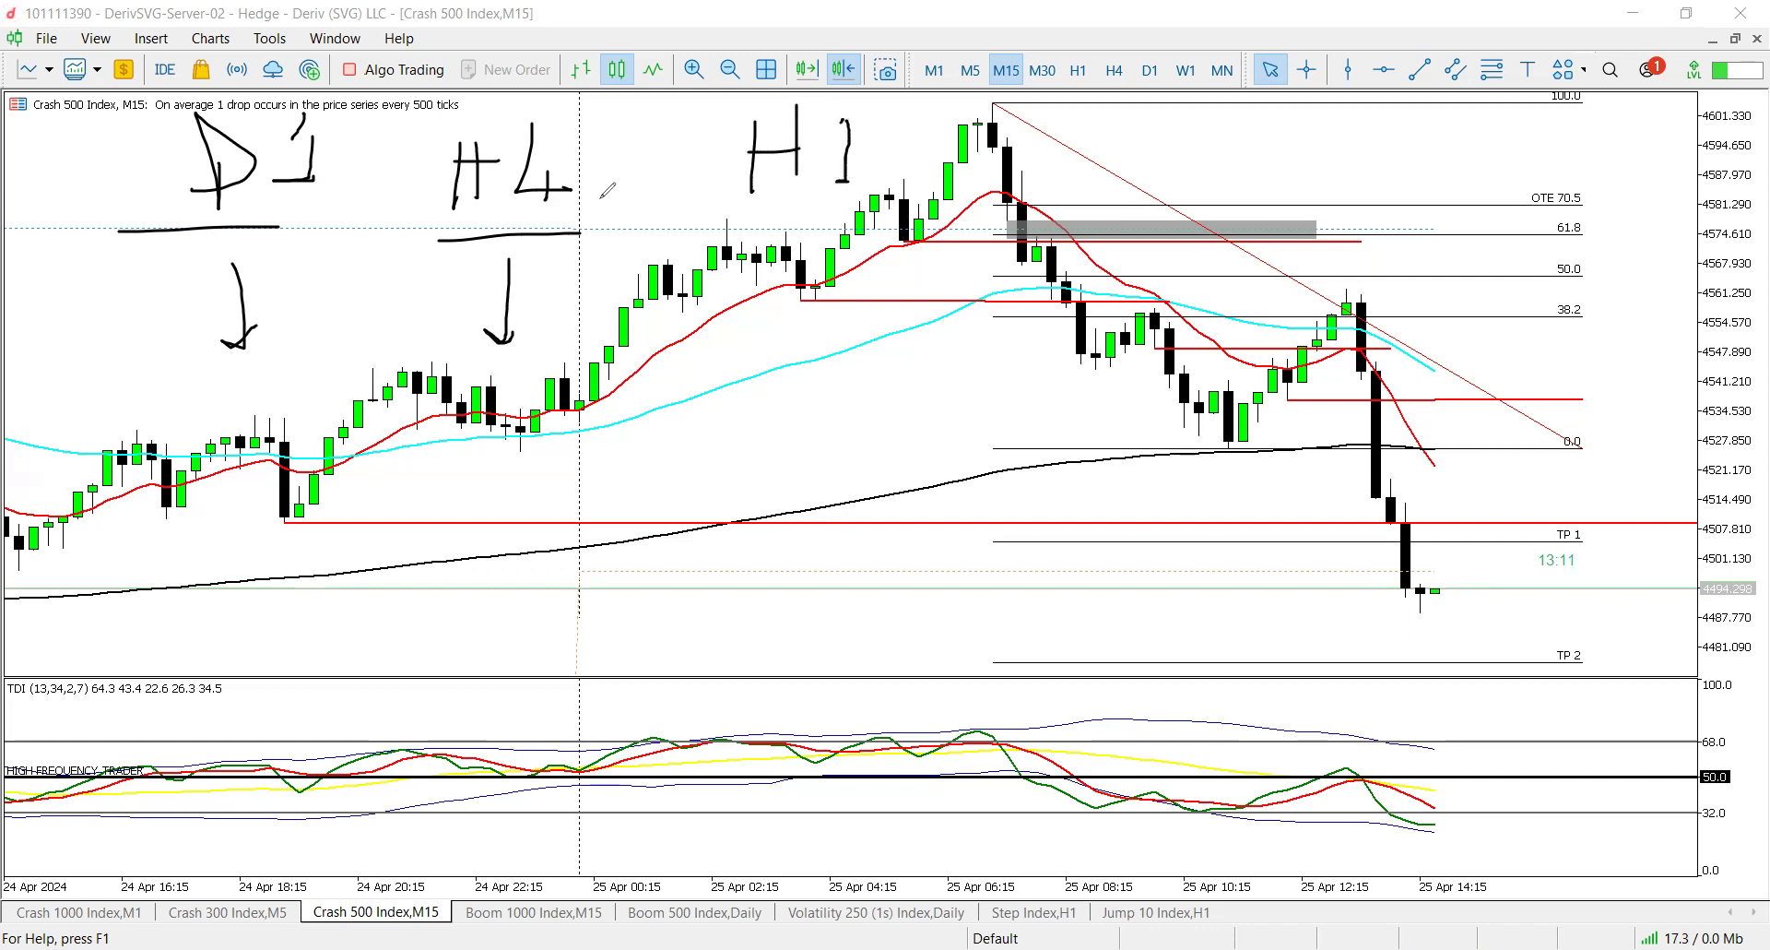
- Join the "D1" and "H4" arrows with a curly bracket and write "BIAS" beneath it
mouse_move(178, 339)
left_mouse_down()
mouse_move(364, 429)
mouse_move(489, 412)
mouse_move(542, 348)
left_mouse_up()
left_click_drag(347, 464, 349, 509)
mouse_move(348, 461)
left_mouse_down()
mouse_move(368, 452)
mouse_move(373, 507)
left_mouse_up()
left_click_drag(412, 468, 406, 506)
mouse_move(432, 503)
left_mouse_down()
mouse_move(442, 464)
mouse_move(452, 505)
left_mouse_up()
left_click_drag(434, 486, 473, 505)
- Draw a downward arrow from the "H1" label and write "CONF" beneath it
mouse_move(844, 225)
left_mouse_down()
mouse_move(858, 341)
mouse_move(881, 336)
left_mouse_up()
mouse_move(752, 408)
left_mouse_down()
mouse_move(782, 480)
mouse_move(813, 440)
left_mouse_up()
mouse_move(841, 430)
left_mouse_down()
mouse_move(874, 469)
mouse_move(887, 420)
left_mouse_up()
mouse_move(902, 475)
left_mouse_down()
mouse_move(900, 411)
mouse_move(923, 402)
left_mouse_up()
left_click_drag(900, 433, 922, 426)
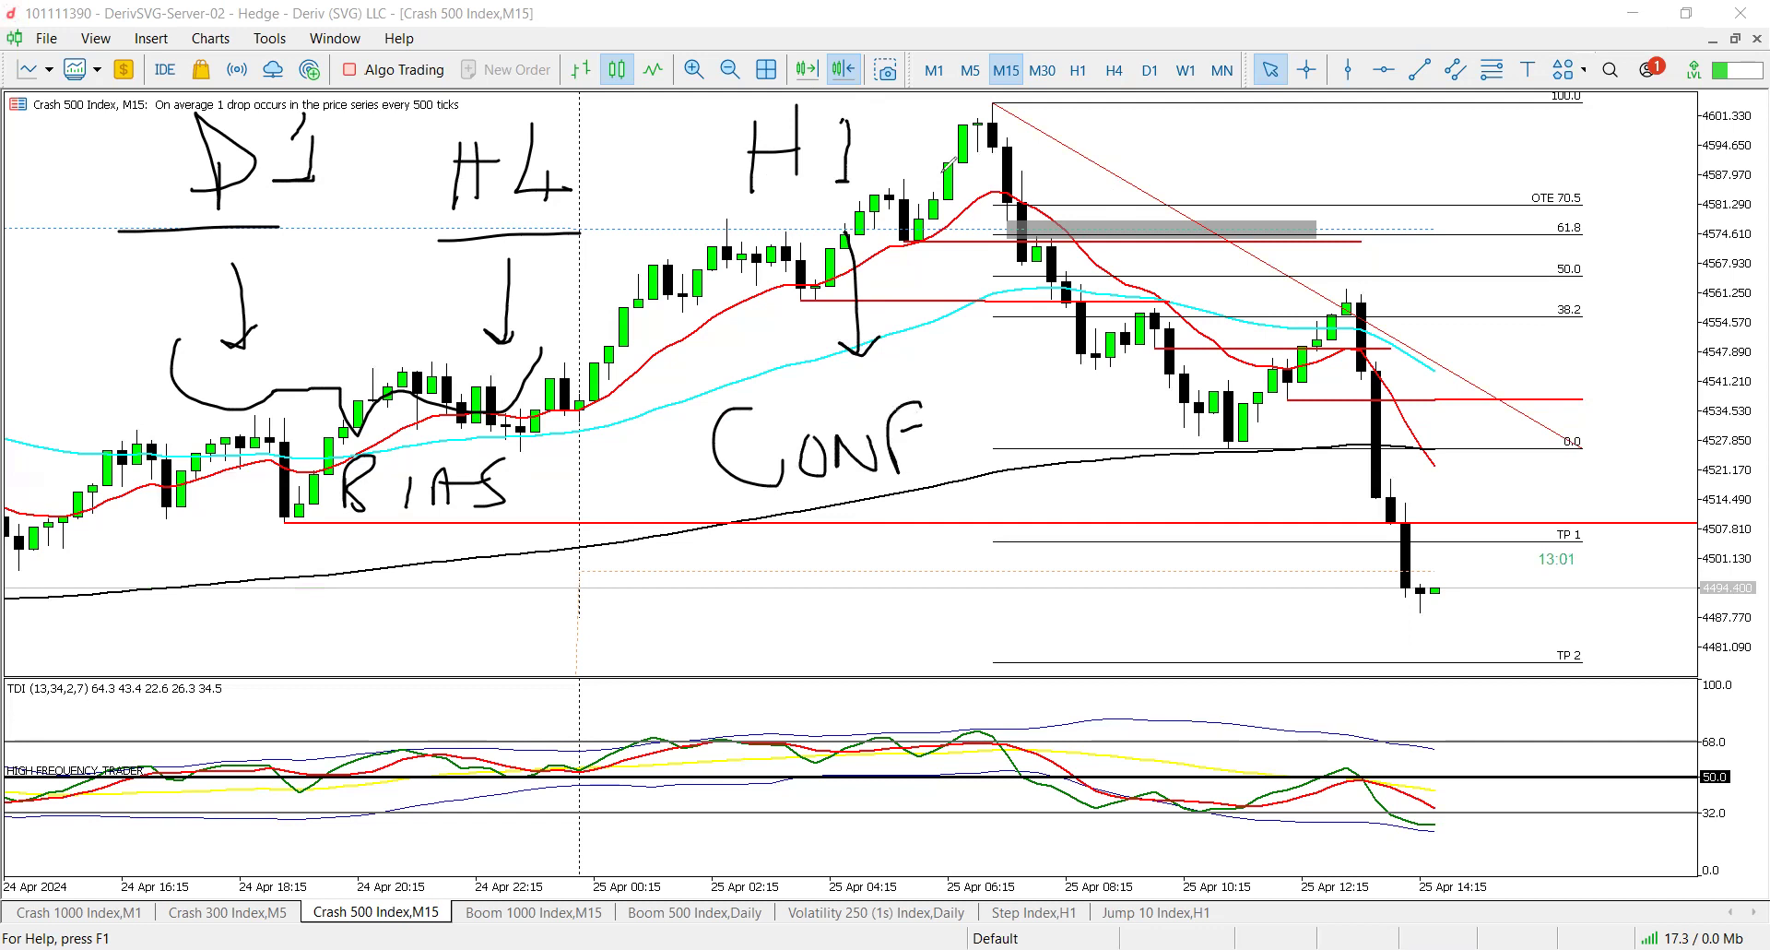
- Handwrite "M15" to the right of "H1" and draw an arrow from it toward the word "EXEC"
left_click_drag(1143, 137, 1199, 171)
left_click_drag(1217, 124, 1215, 170)
mouse_move(1271, 110)
left_mouse_down()
mouse_move(1254, 125)
mouse_move(1268, 253)
mouse_move(1434, 197)
mouse_move(1406, 191)
mouse_move(1410, 212)
left_mouse_up()
mouse_move(1475, 133)
left_mouse_down()
mouse_move(1469, 180)
mouse_move(1505, 147)
mouse_move(1538, 170)
mouse_move(1582, 158)
mouse_move(1569, 147)
mouse_move(1609, 161)
left_mouse_up()
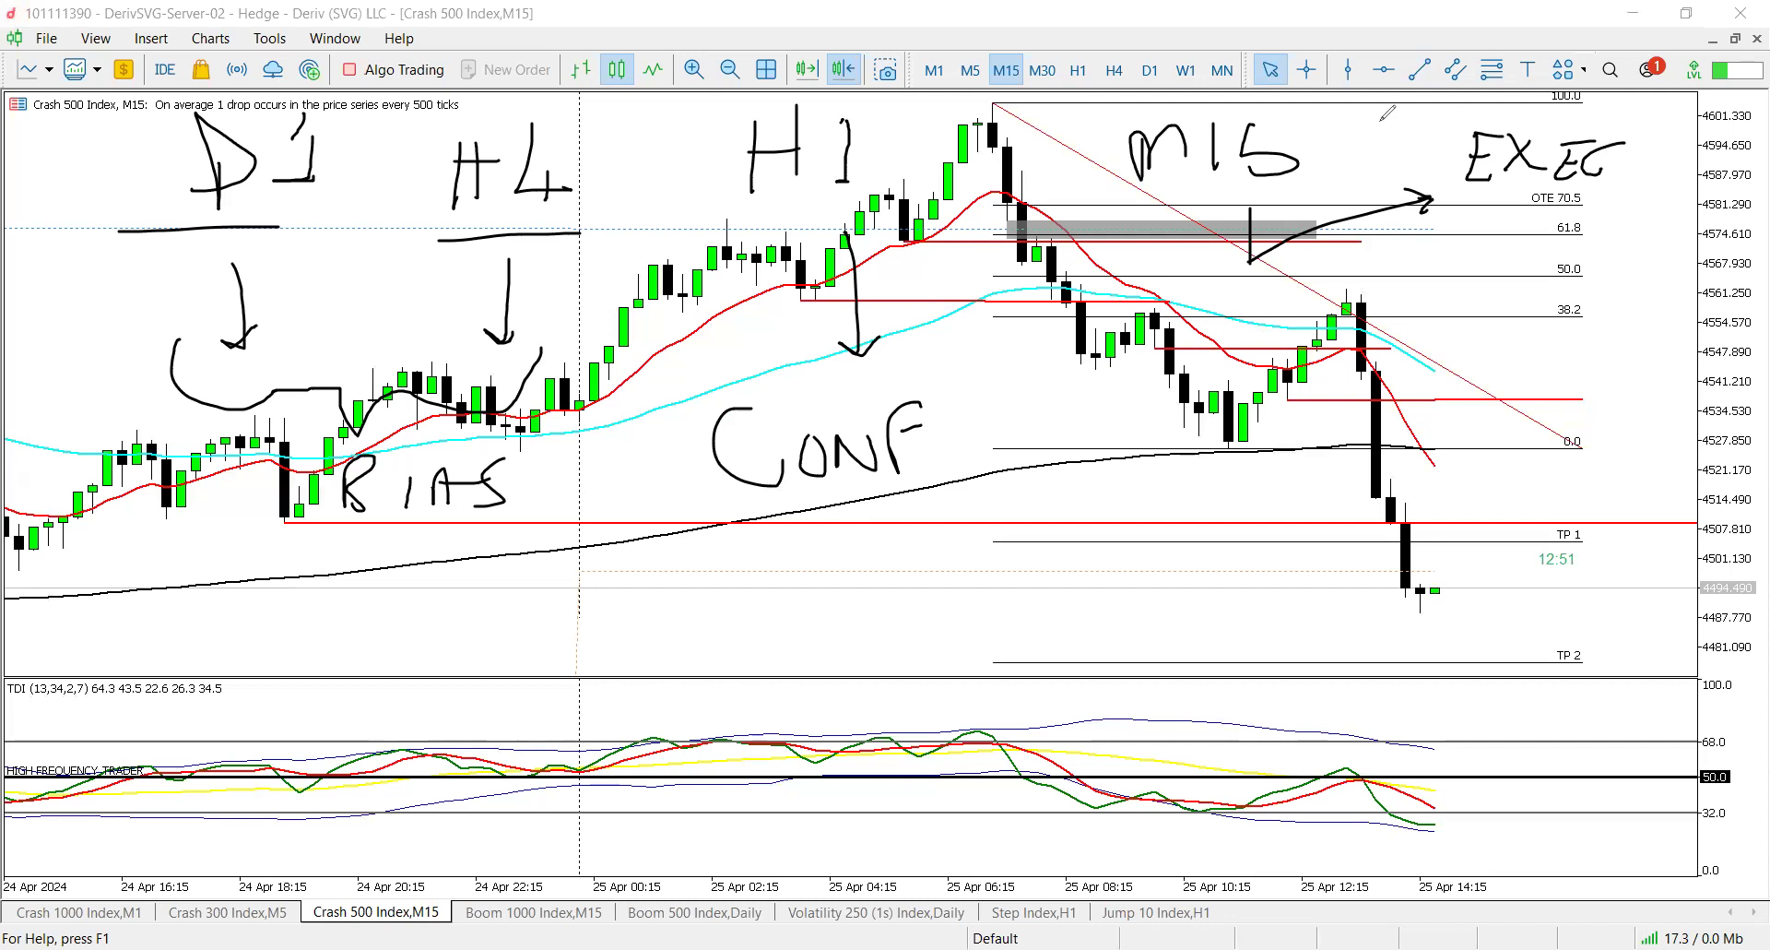
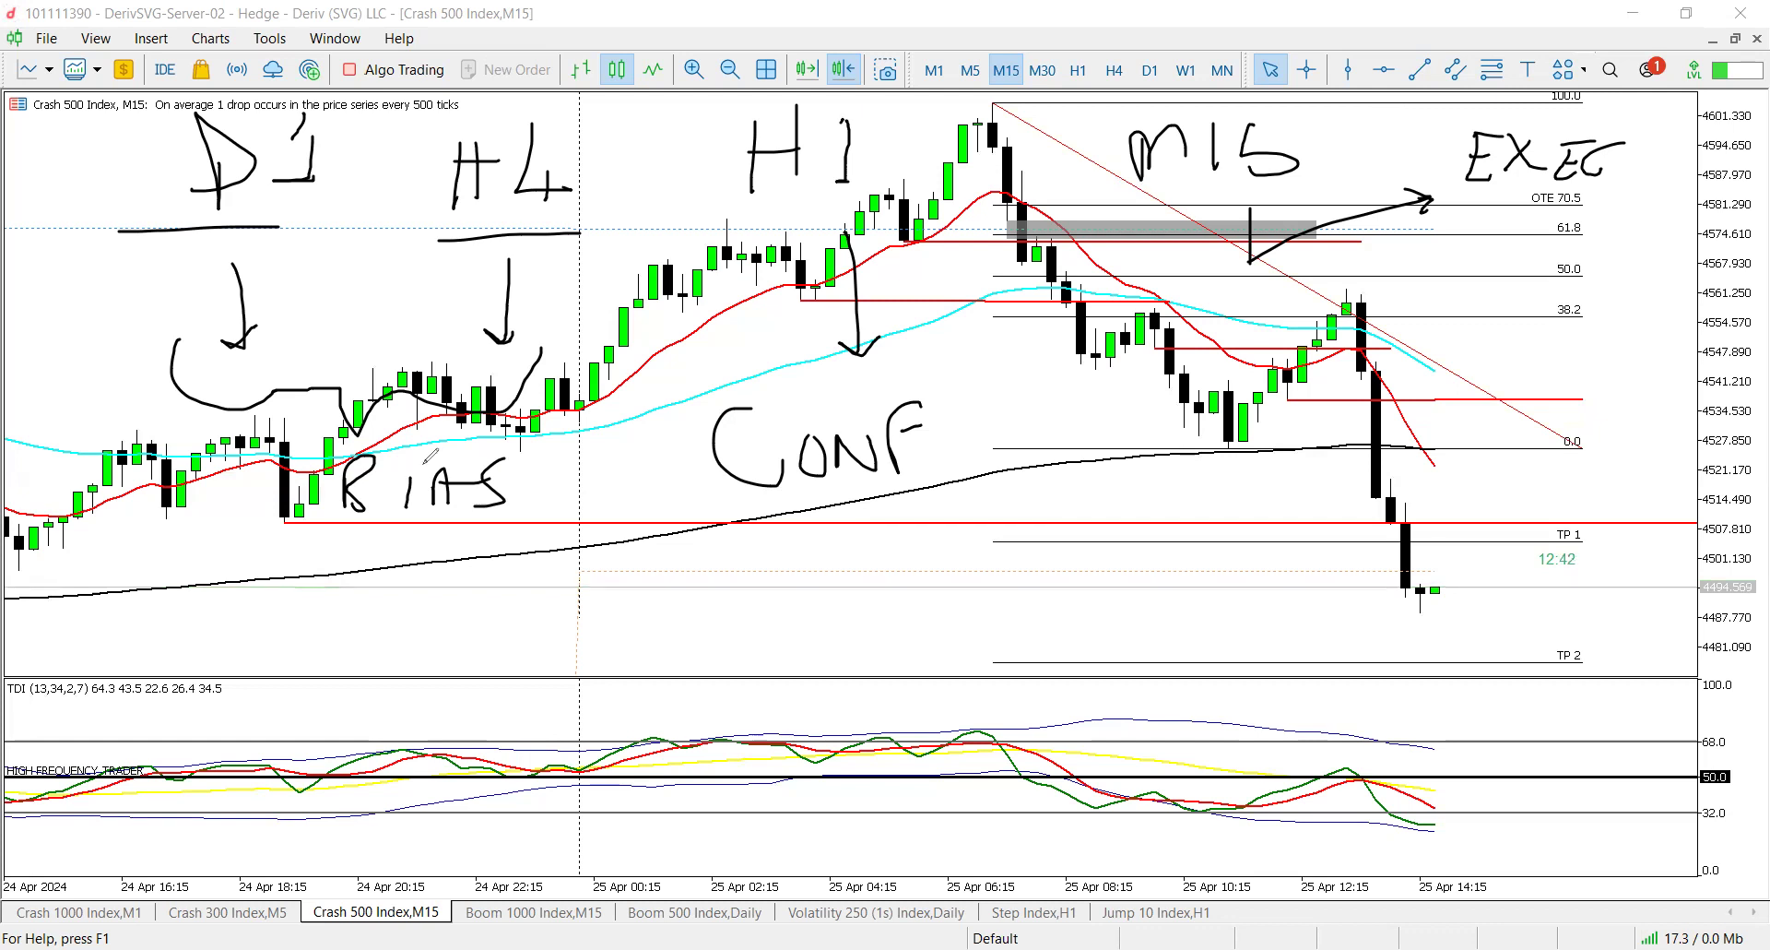
- Clear the handwritten labels, circle the last pullback on the M15 chart and draw a downward arrow beside the sell-off
left_click(136, 593)
left_click_drag(1349, 385, 1432, 351)
mouse_move(1353, 459)
left_mouse_down()
mouse_move(1383, 544)
mouse_move(1348, 546)
left_mouse_up()
left_click_drag(1250, 332, 1309, 318)
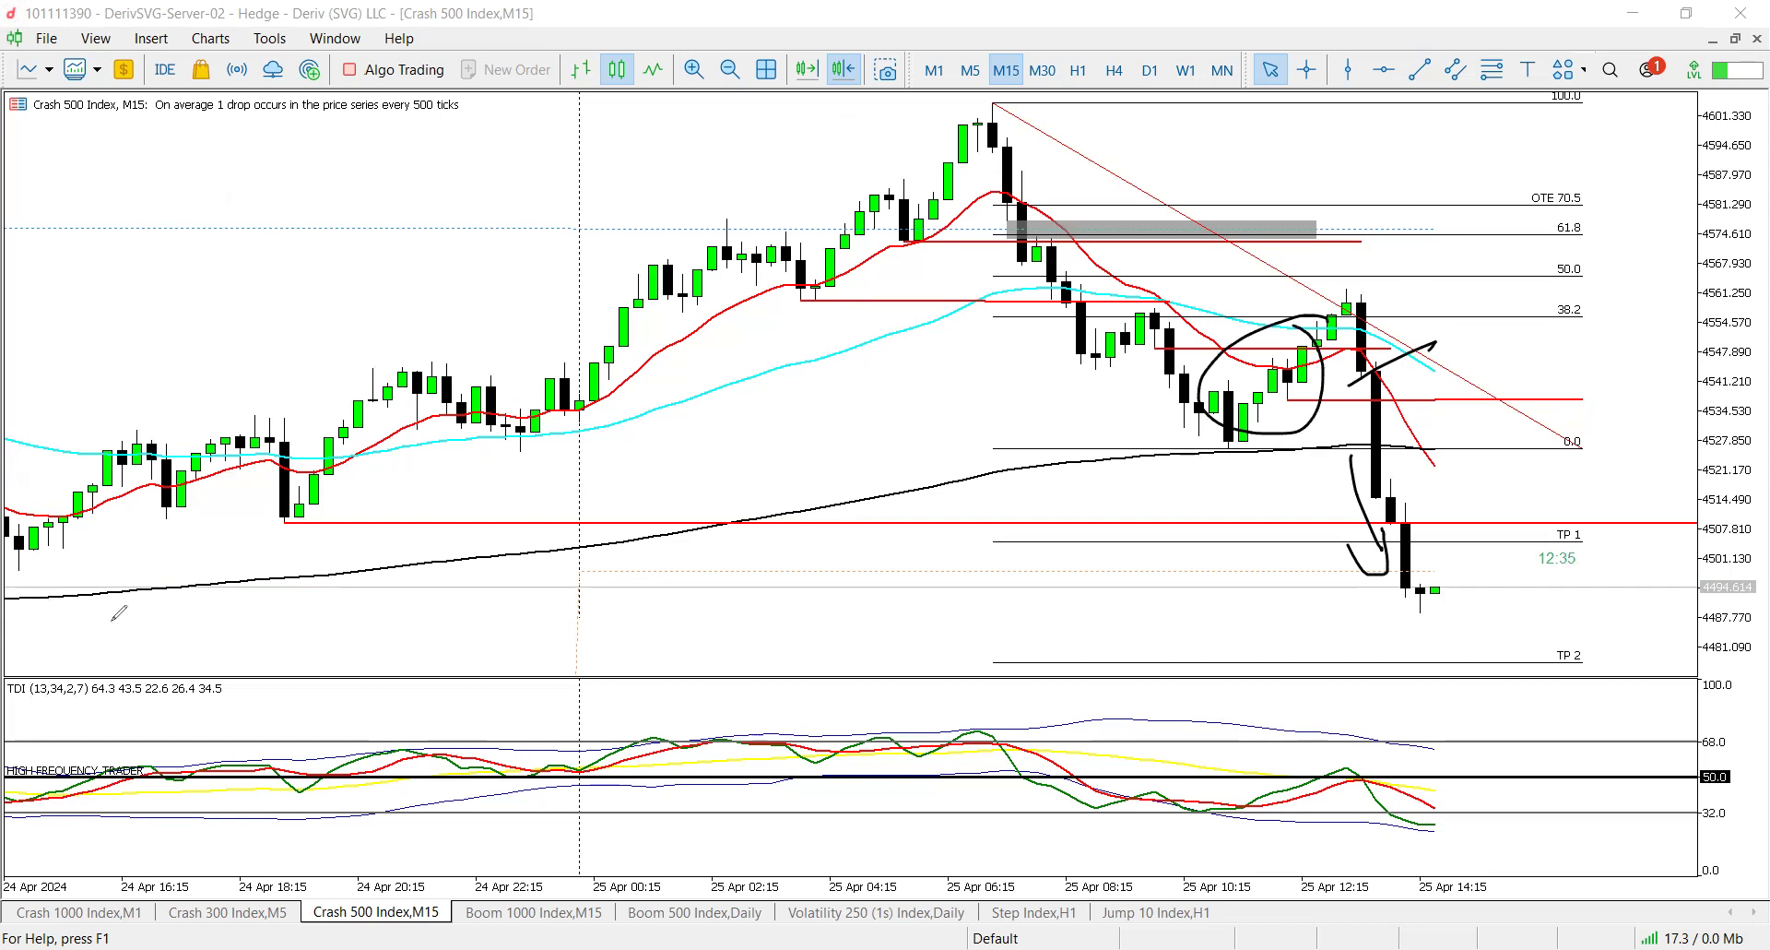
key("e")
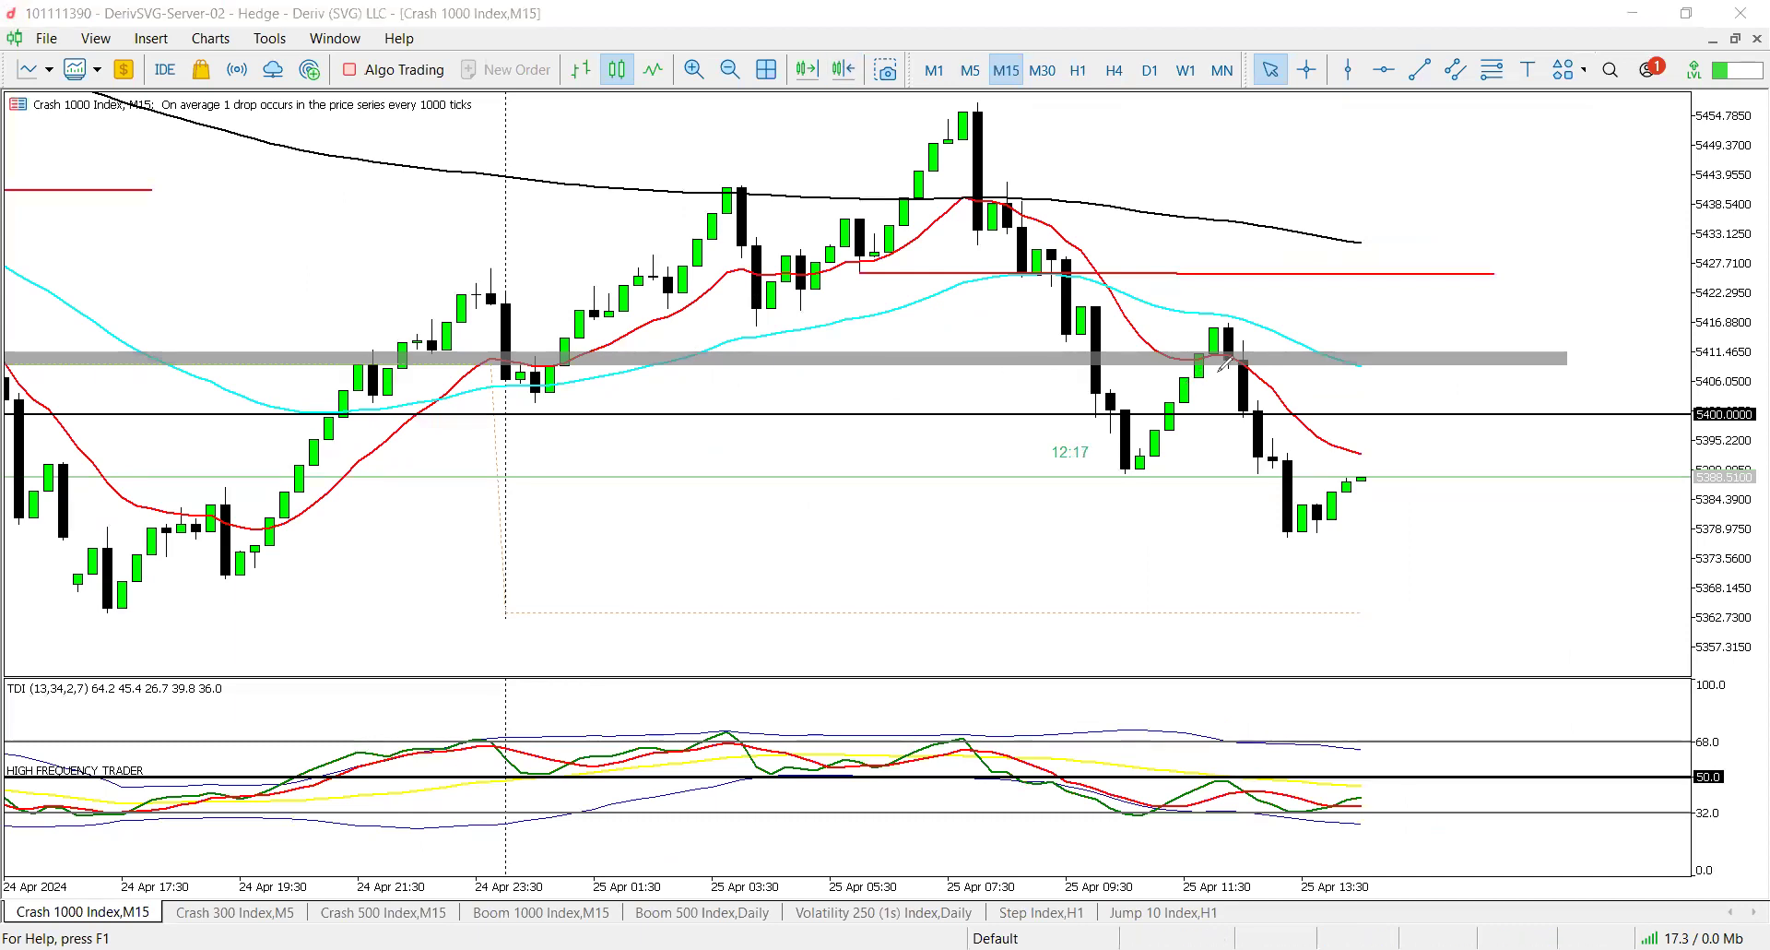
- On the Crash 1000 Index M15 chart, circle the pullback high at the grey zone and point out the matching TDI peak
left_click_drag(1225, 364, 1231, 318)
left_click_drag(1169, 376, 1238, 381)
left_click_drag(1077, 330, 1250, 330)
left_click_drag(1245, 318, 1254, 301)
mouse_move(1221, 644)
left_mouse_down()
mouse_move(1226, 762)
mouse_move(1243, 746)
mouse_move(1178, 769)
mouse_move(1240, 810)
mouse_move(1255, 752)
left_mouse_up()
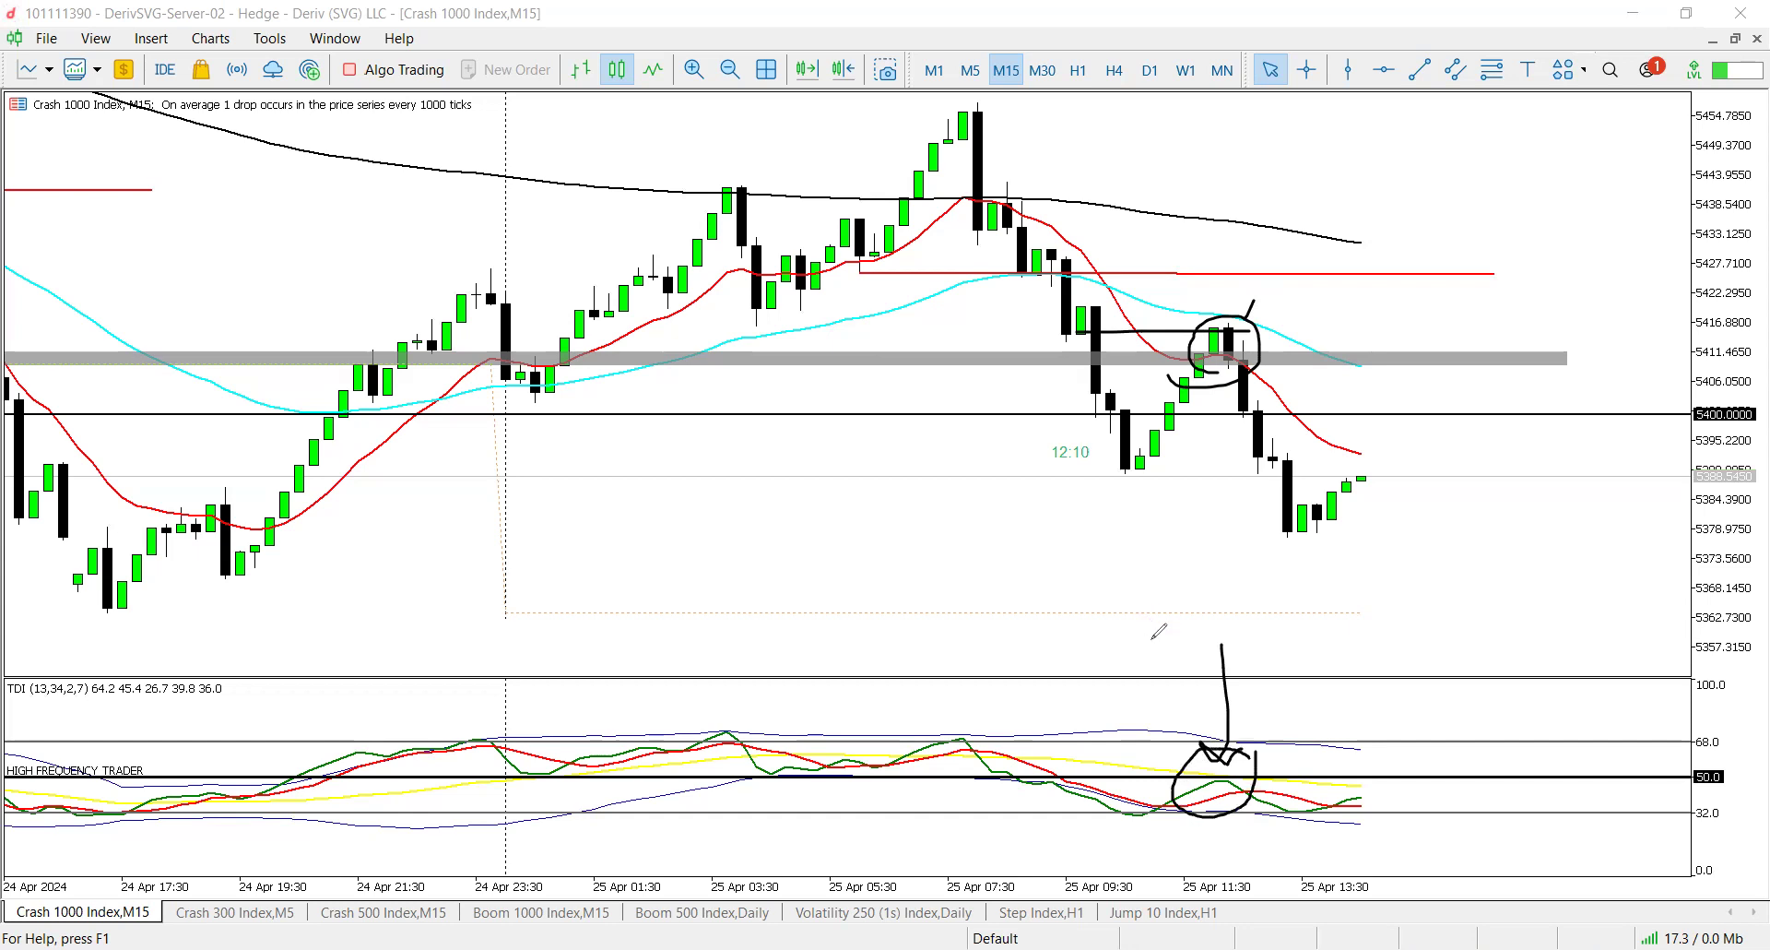
- Circle the drop that follows the pullback high, with downward arrows along it and a tick beside it
left_click_drag(1245, 383, 1295, 383)
mouse_move(1227, 425)
left_mouse_down()
mouse_move(1267, 509)
mouse_move(1276, 481)
mouse_move(1261, 496)
left_mouse_up()
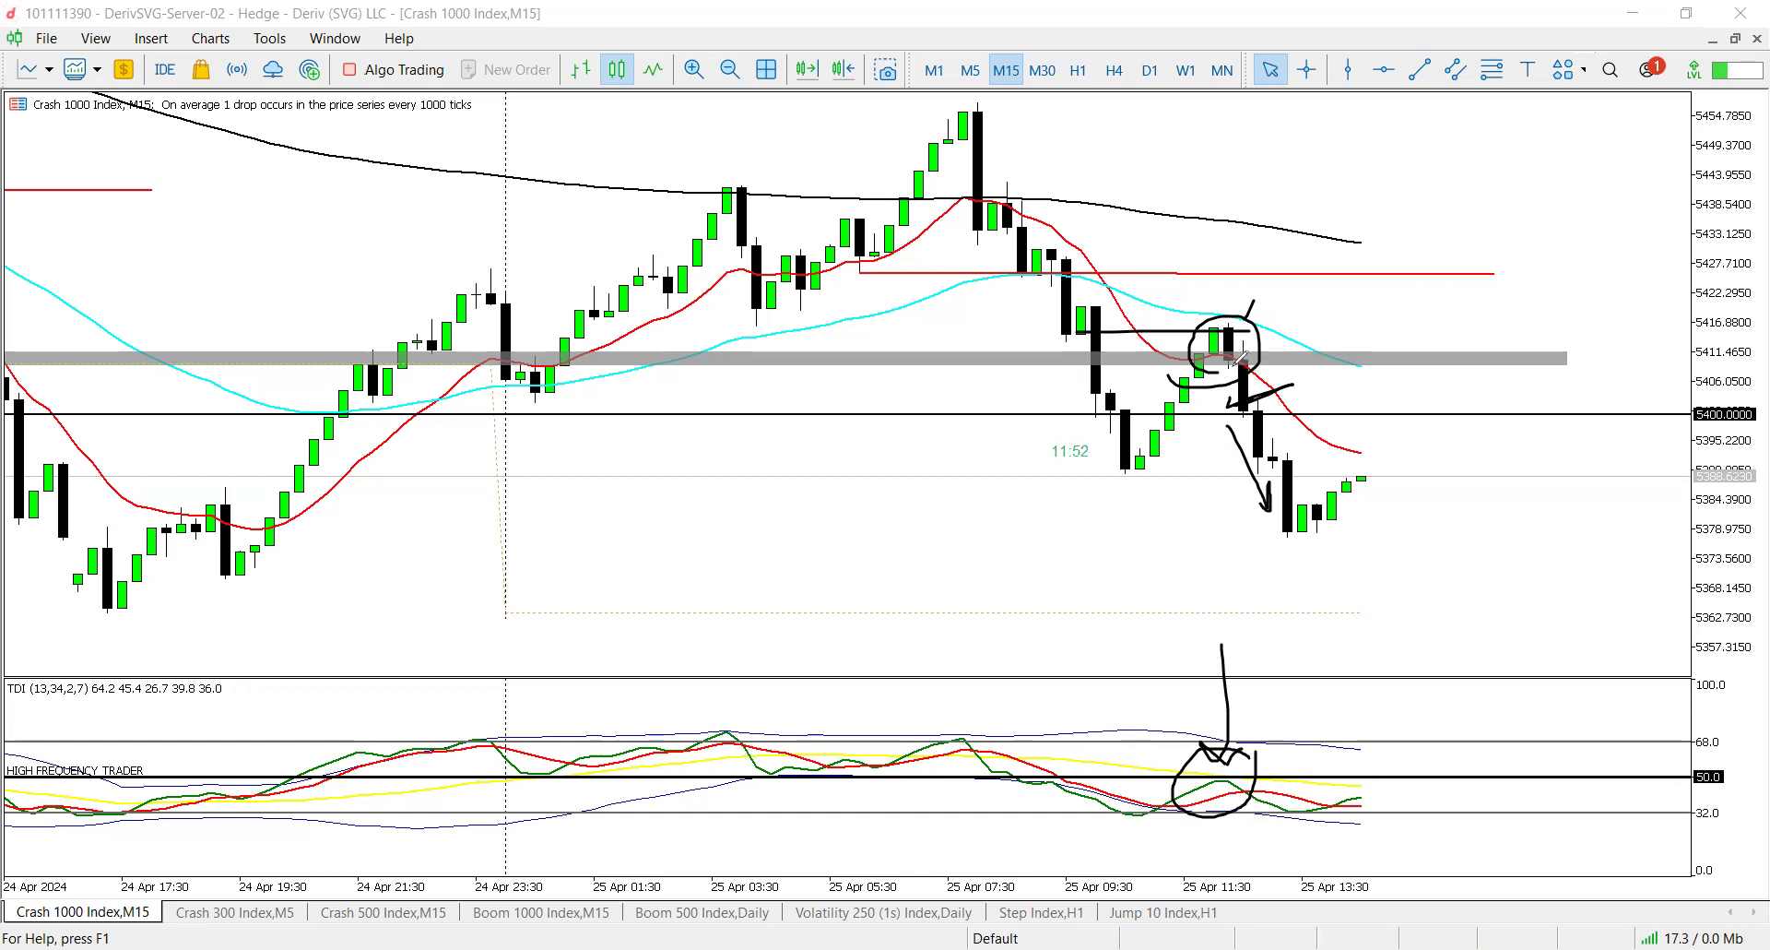
mouse_move(1240, 367)
left_mouse_down()
mouse_move(1188, 461)
mouse_move(1312, 450)
mouse_move(1397, 410)
mouse_move(1427, 372)
left_mouse_up()
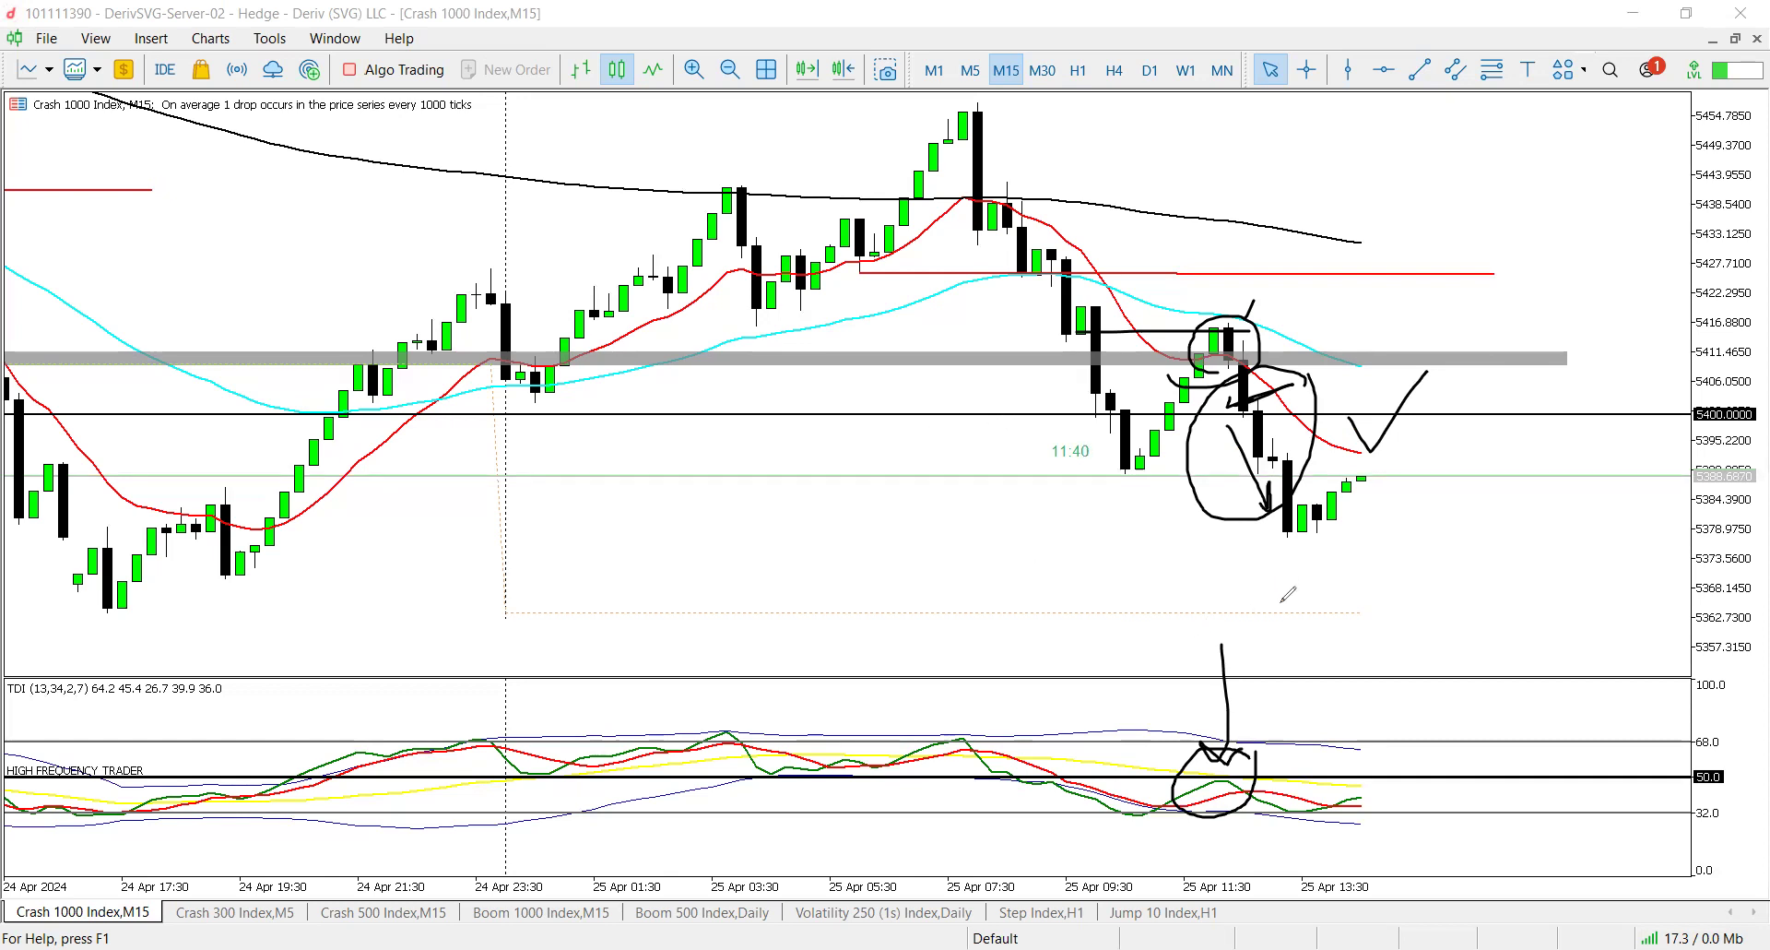
mouse_move(1209, 443)
left_mouse_down()
mouse_move(1208, 464)
mouse_move(1235, 454)
mouse_move(1228, 554)
left_mouse_up()
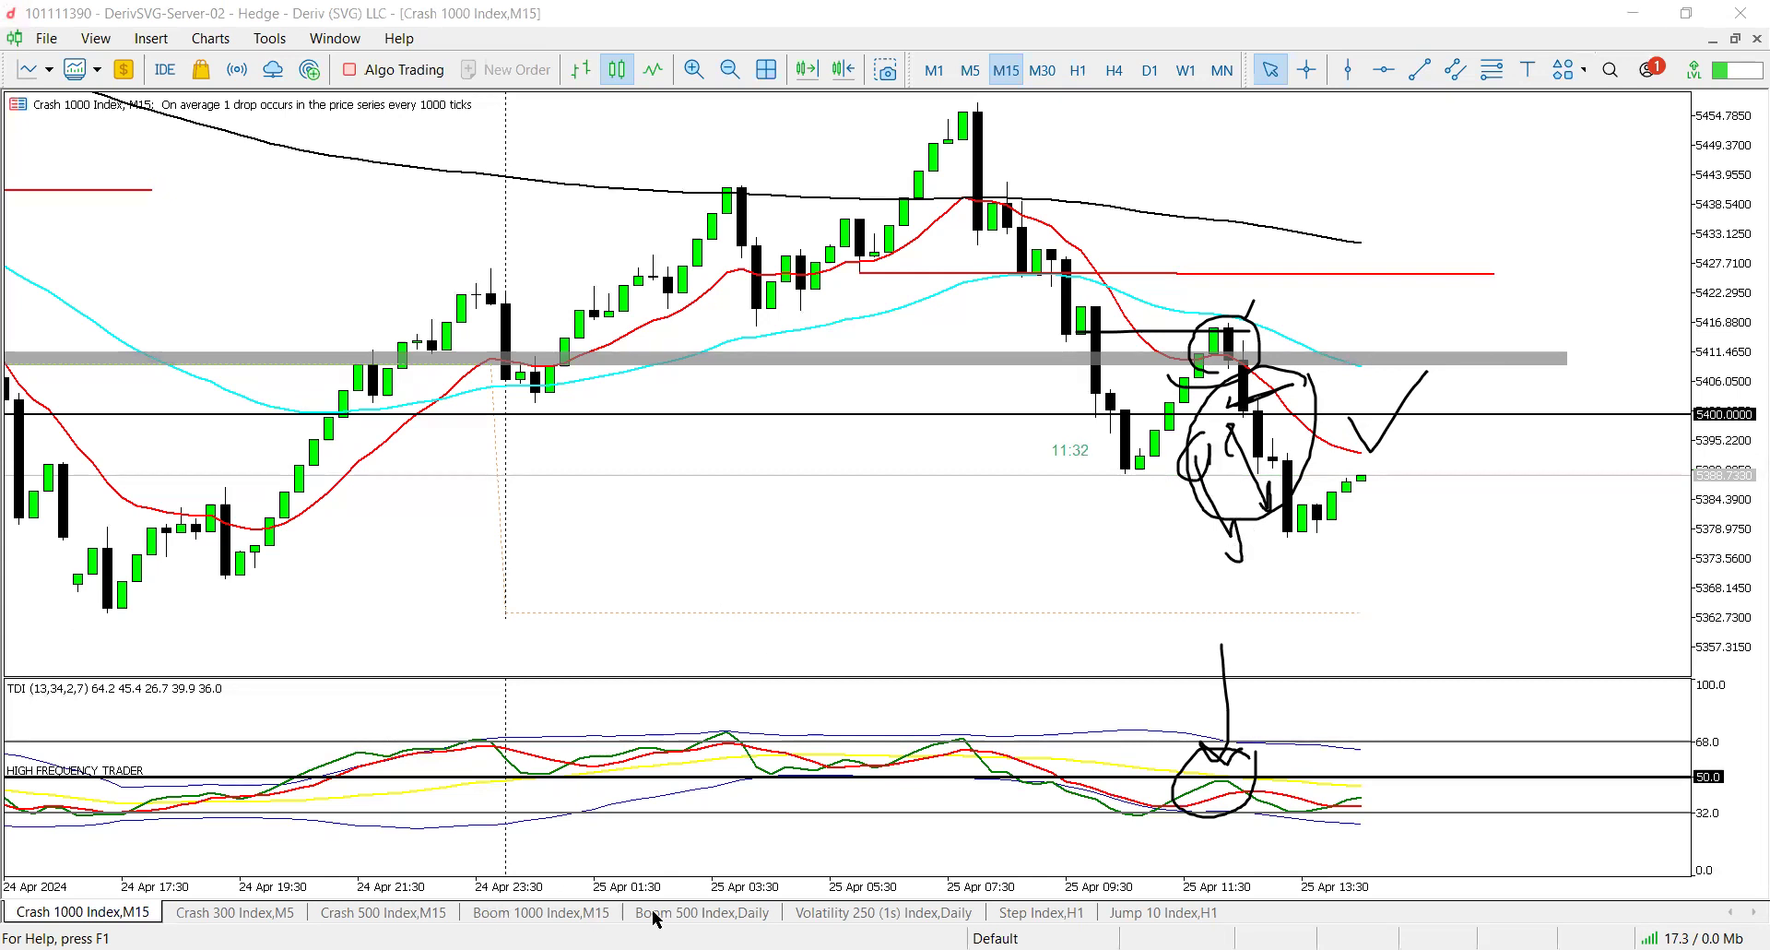
- Return to the Crash 500 Index chart and circle the swing low before the pullback, with a downward arrow beside it
left_click(400, 913)
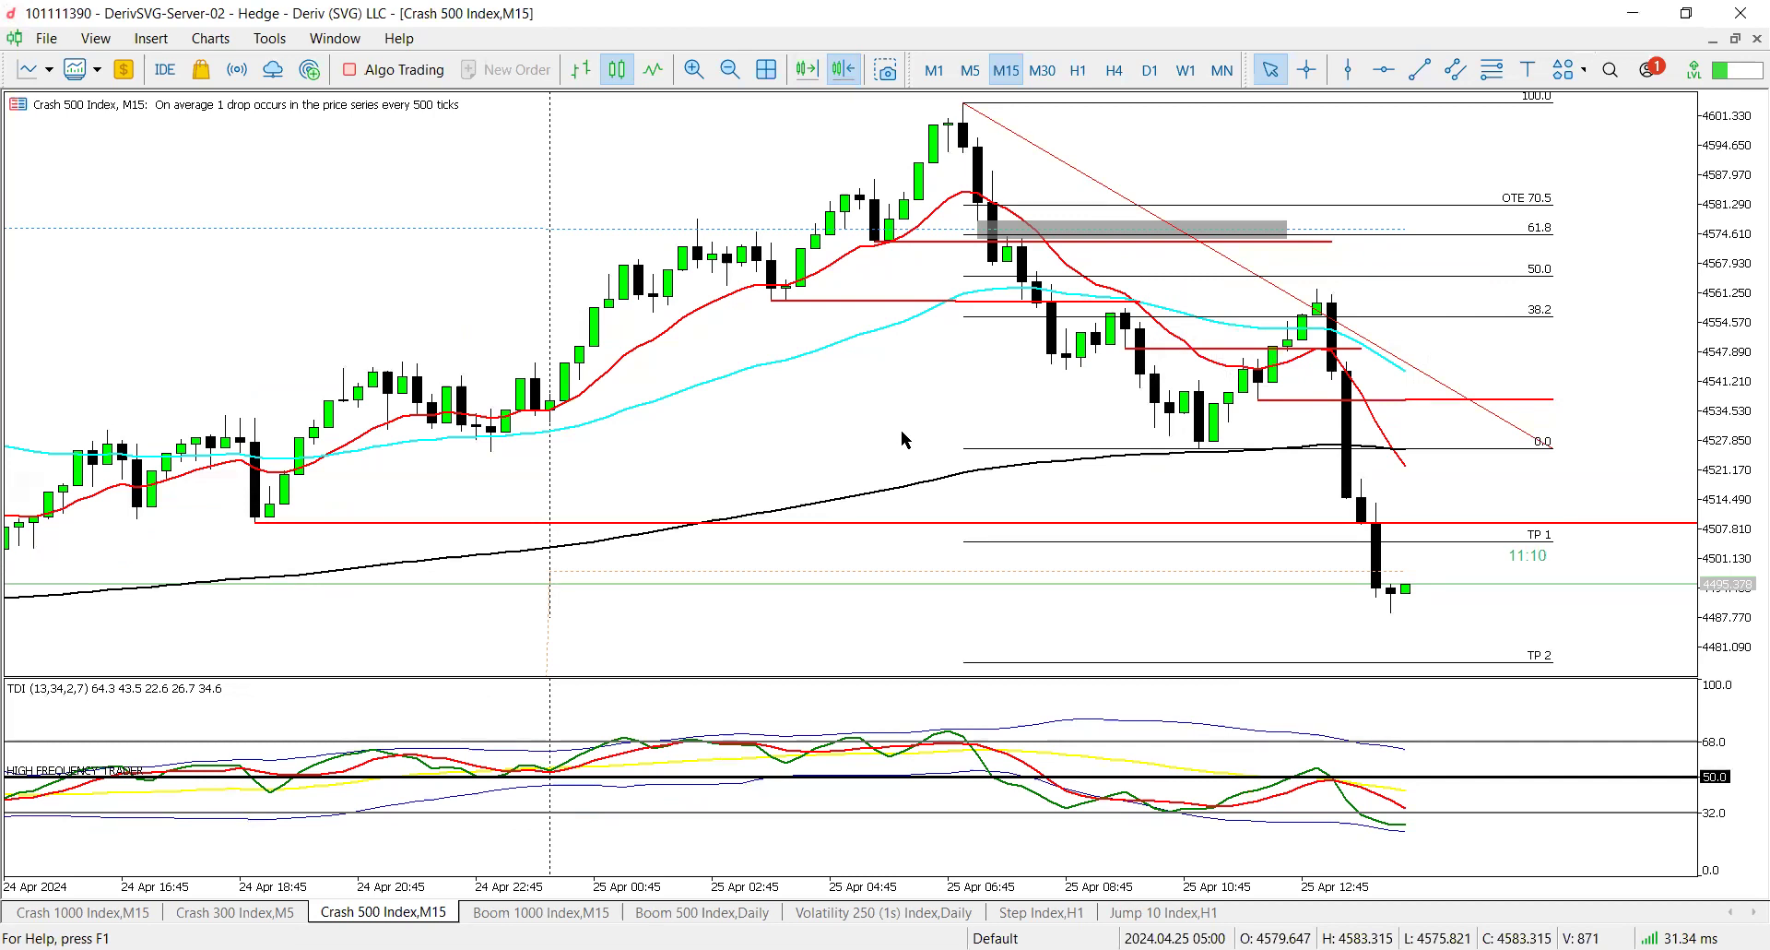
key("ctrl+shift+3")
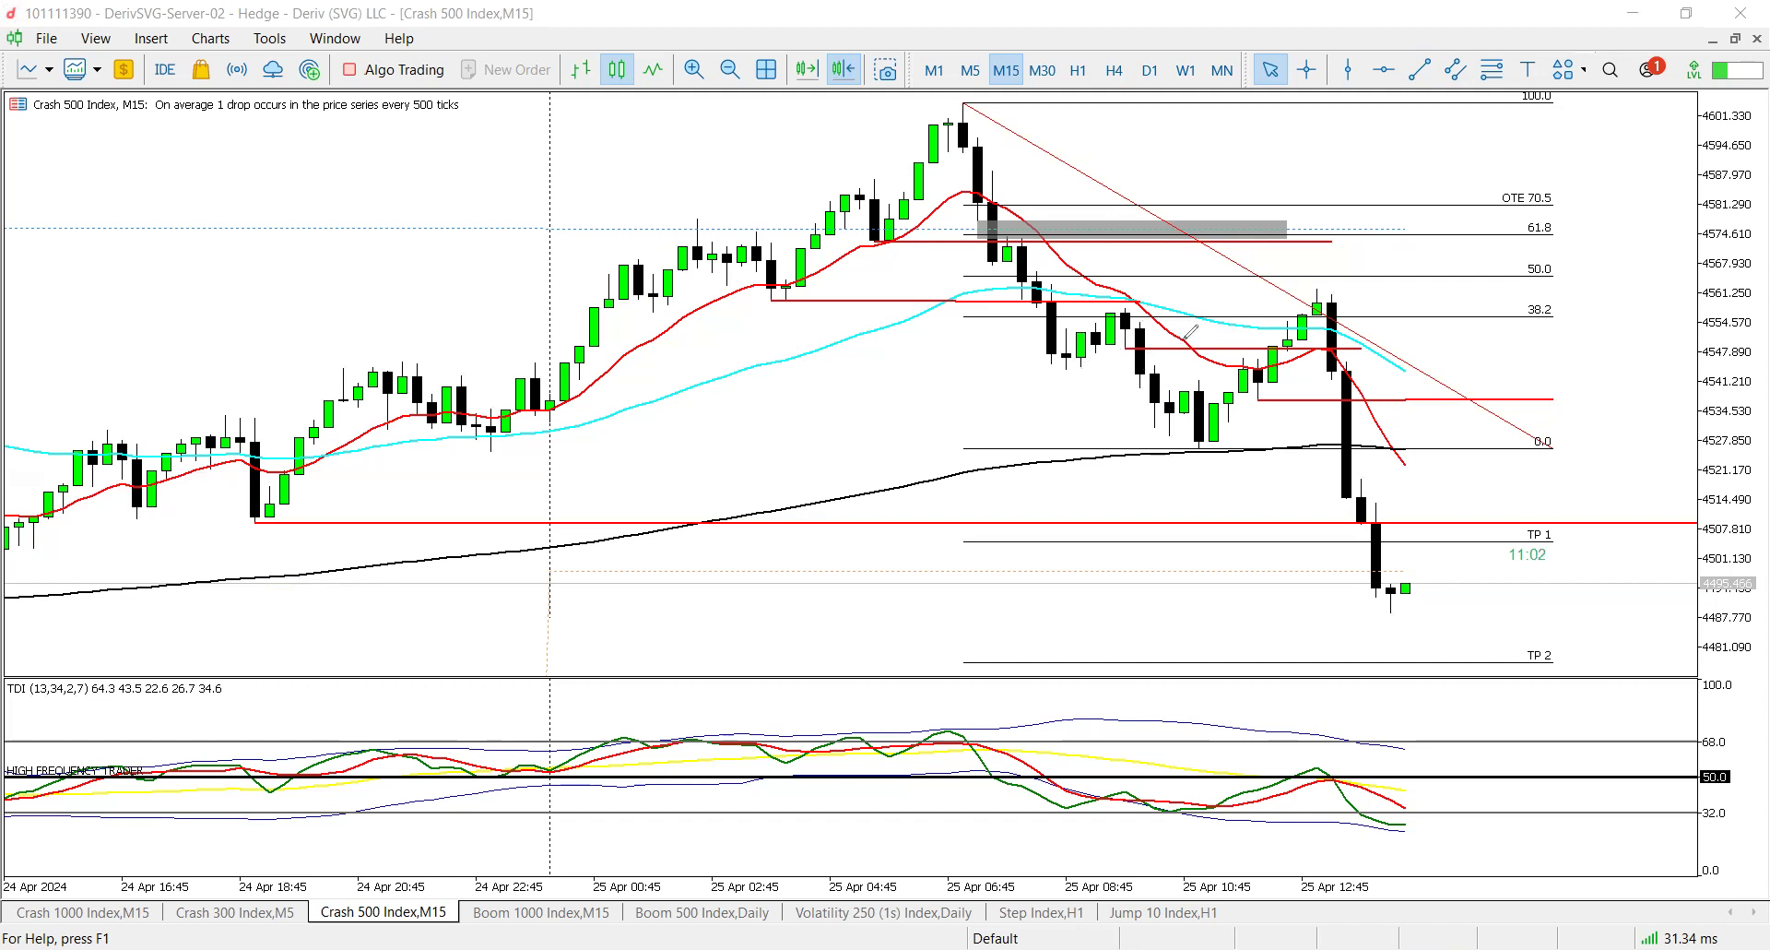
left_click_drag(1189, 334, 1222, 410)
mouse_move(1022, 376)
left_mouse_down()
mouse_move(1079, 441)
mouse_move(1042, 452)
left_mouse_up()
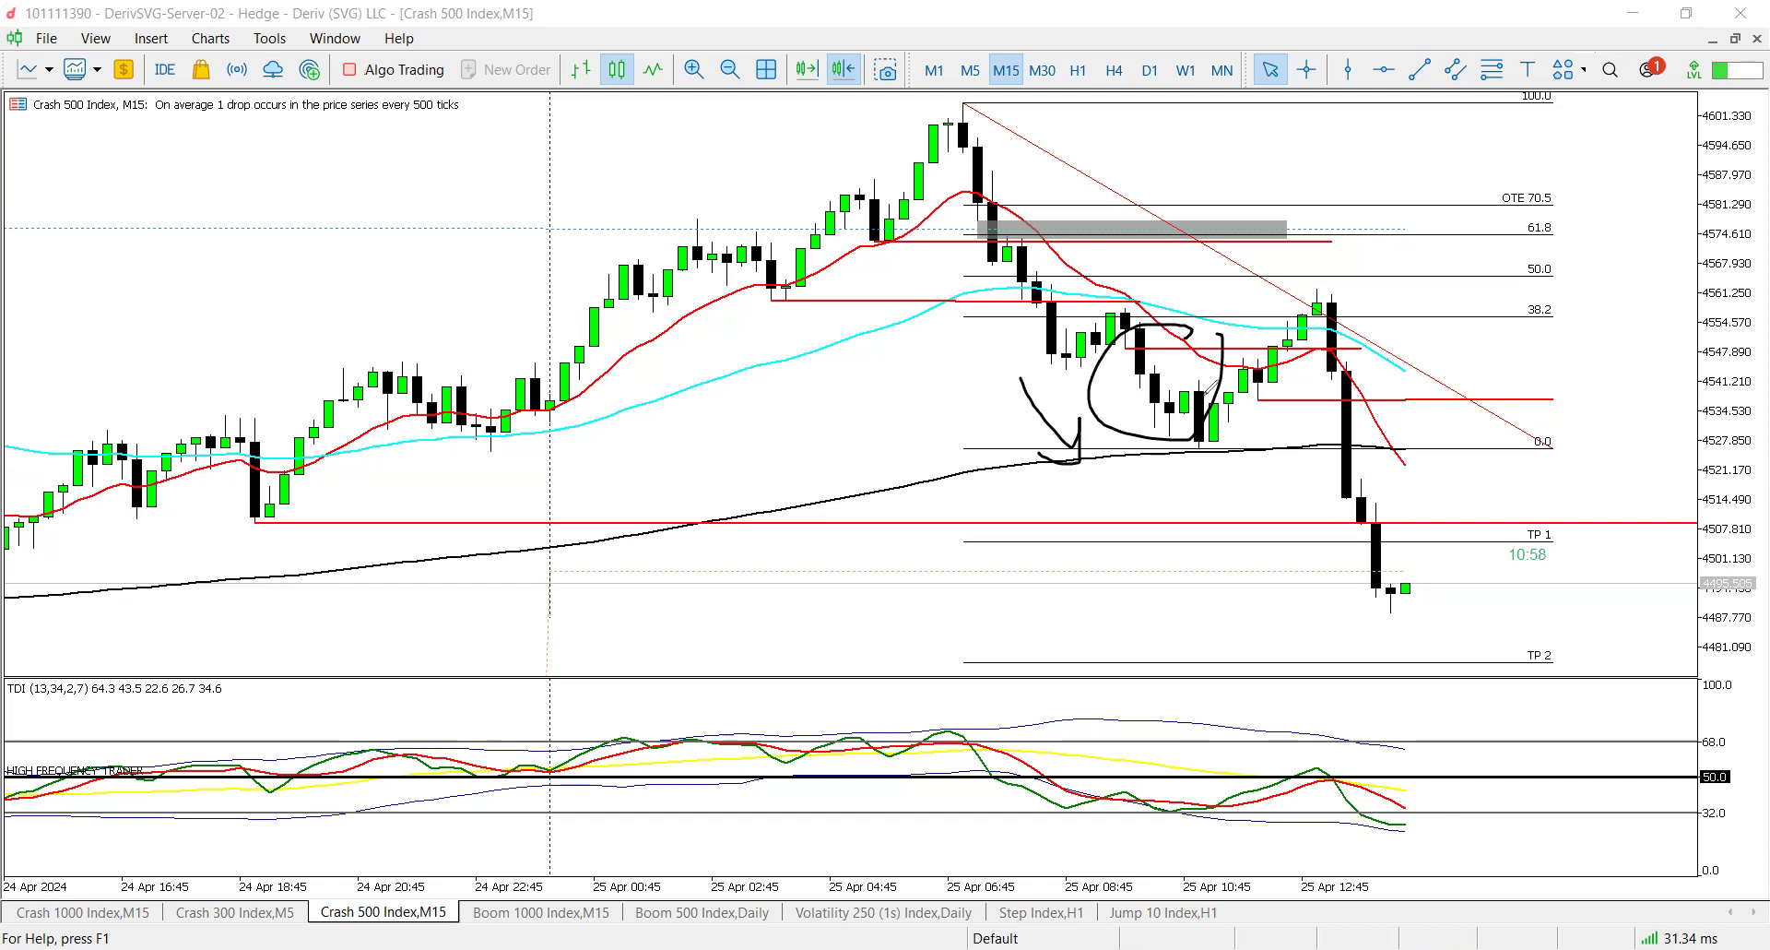
- Circle the pullback with a rising stroke through it, strike its lower edge and write "SL" beside it
left_click_drag(1207, 390, 1310, 295)
mouse_move(1450, 269)
left_mouse_down()
mouse_move(1427, 320)
mouse_move(1560, 302)
left_mouse_up()
mouse_move(1357, 296)
left_mouse_down()
mouse_move(1291, 286)
mouse_move(1365, 381)
mouse_move(1357, 345)
left_mouse_up()
left_click_drag(1315, 414, 1374, 390)
- Write "TP" near the TP 1 level and draw an upward arrow from it toward the "SL" label
left_click_drag(1438, 490, 1553, 489)
mouse_move(1498, 516)
left_mouse_down()
mouse_move(1501, 557)
mouse_move(1456, 496)
left_mouse_up()
mouse_move(1509, 434)
left_mouse_down()
mouse_move(1486, 373)
mouse_move(1514, 393)
left_mouse_up()
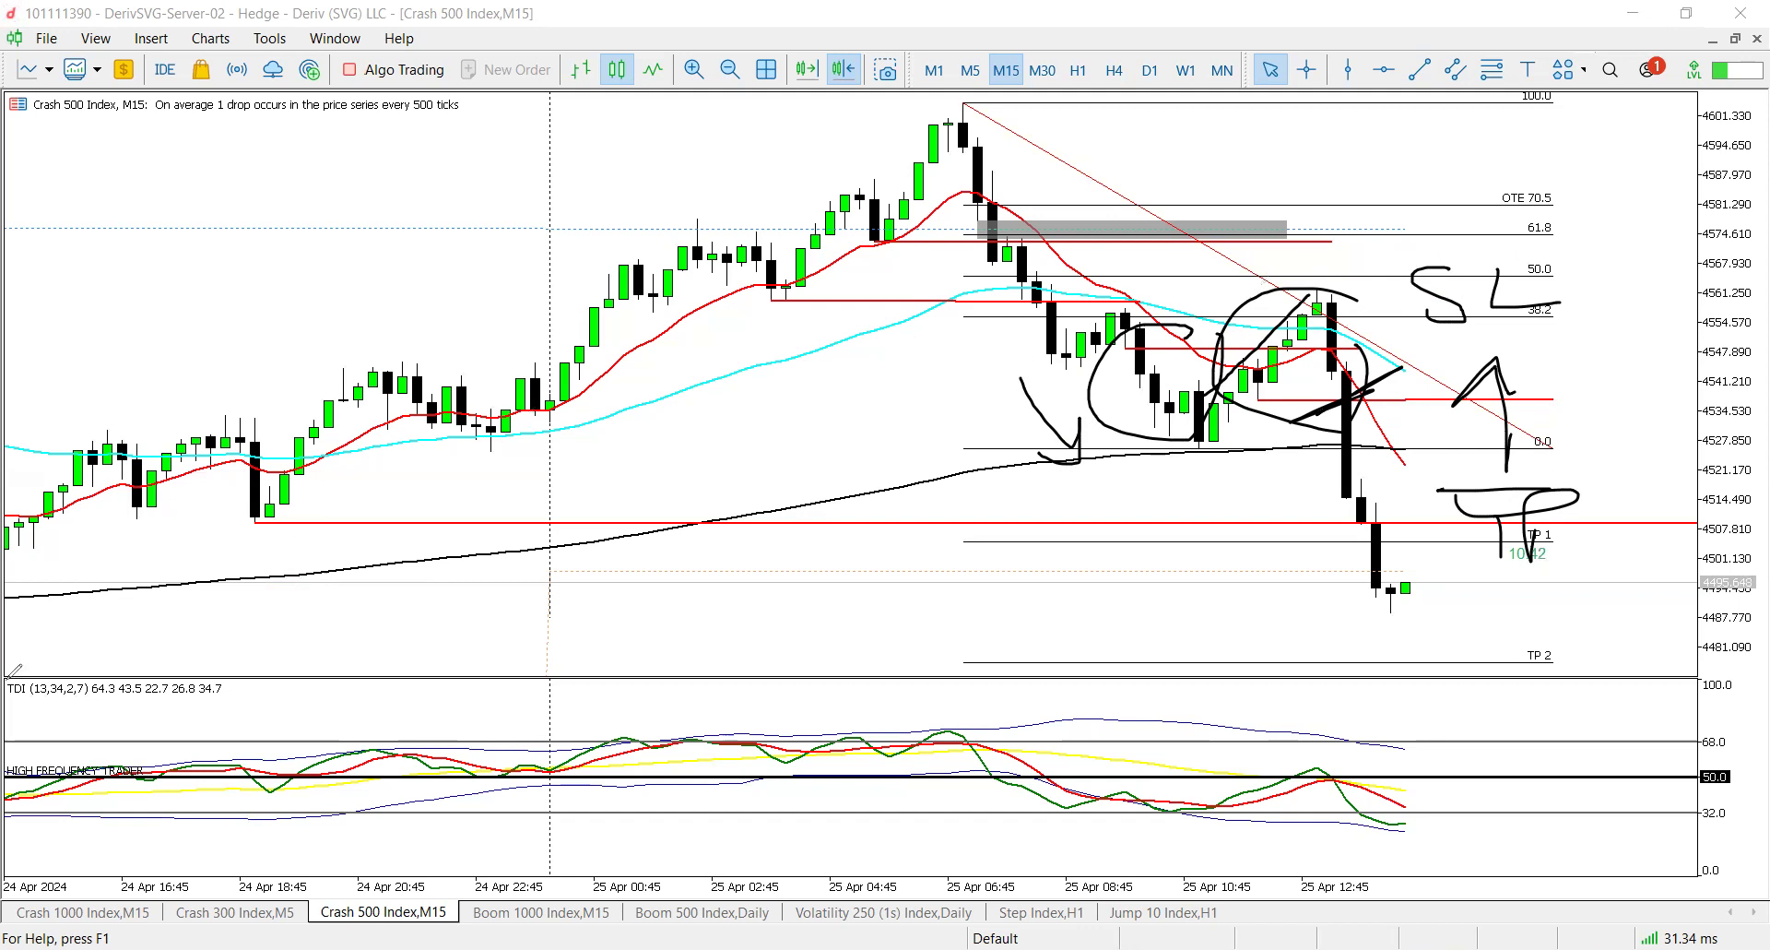
- Erase the annotations and trace the down-up-down price legs from the 100.0 level high to the latest low
key("Escape")
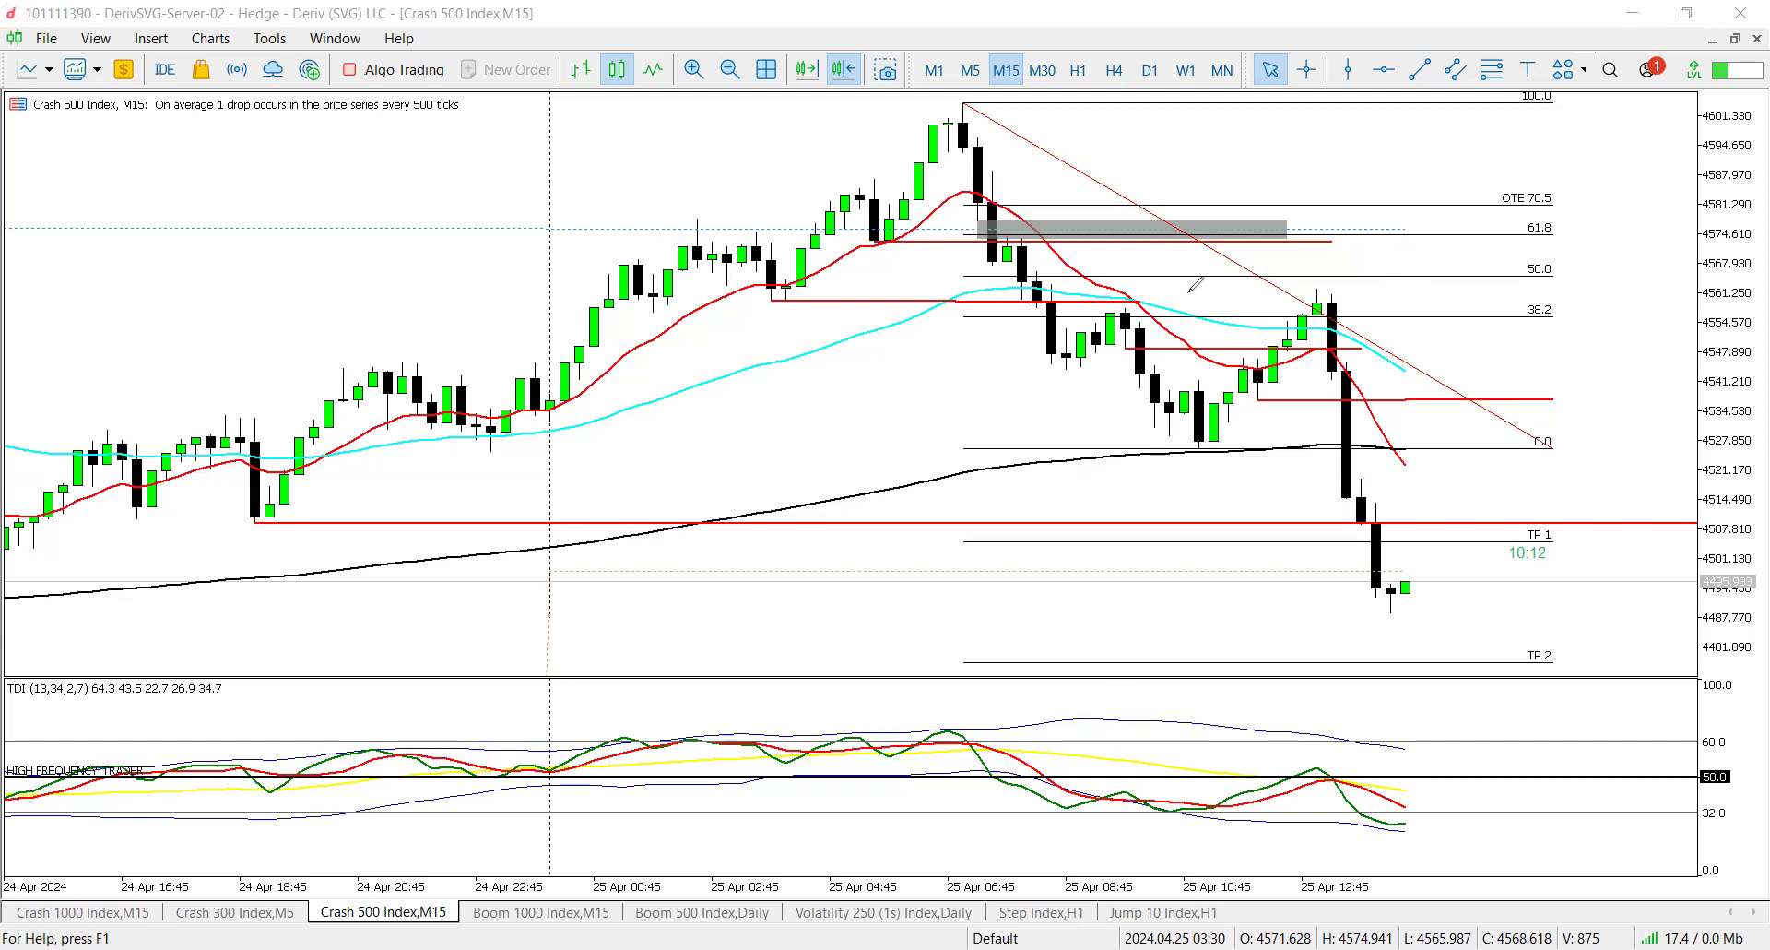
mouse_move(961, 87)
left_mouse_down()
mouse_move(1106, 327)
mouse_move(1227, 435)
mouse_move(1318, 304)
mouse_move(1383, 610)
left_mouse_up()
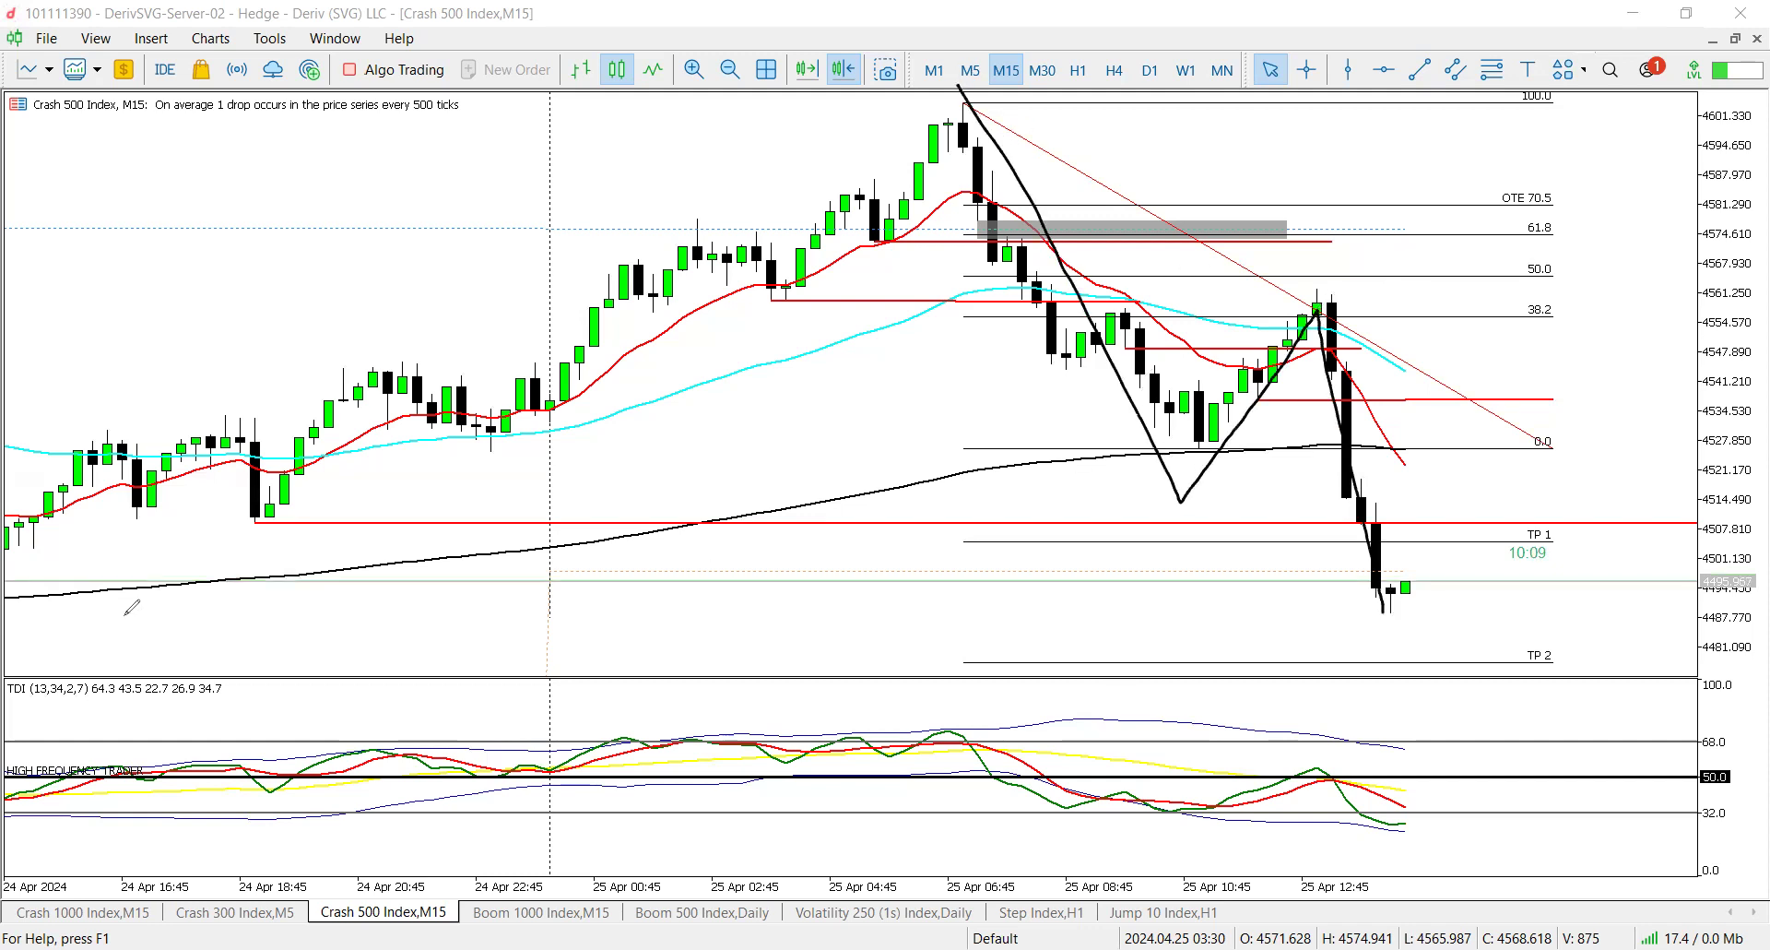
- On the Crash 1000 Index M15 chart, draw a Fibonacci retracement from the swing high to the low before the pullback
left_click(130, 913)
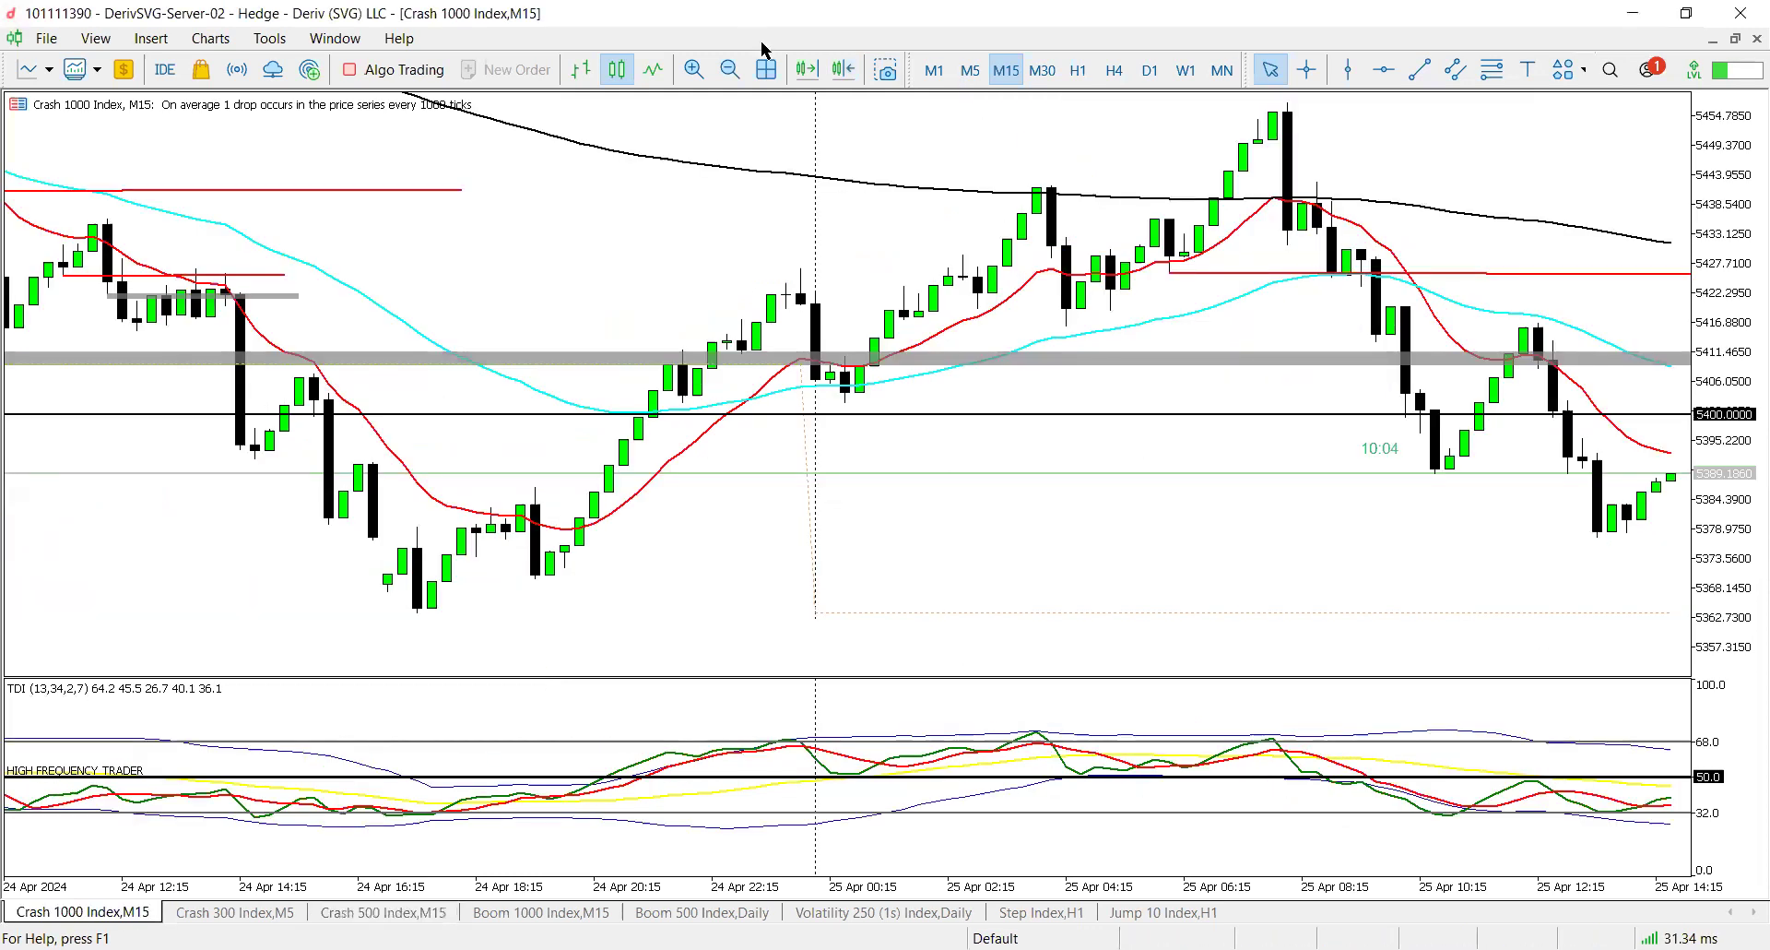
left_click(842, 70)
left_click(843, 70)
left_click(844, 69)
left_click(1492, 70)
mouse_move(979, 99)
left_mouse_down()
mouse_move(1152, 452)
mouse_move(1404, 484)
mouse_move(1478, 471)
left_mouse_up()
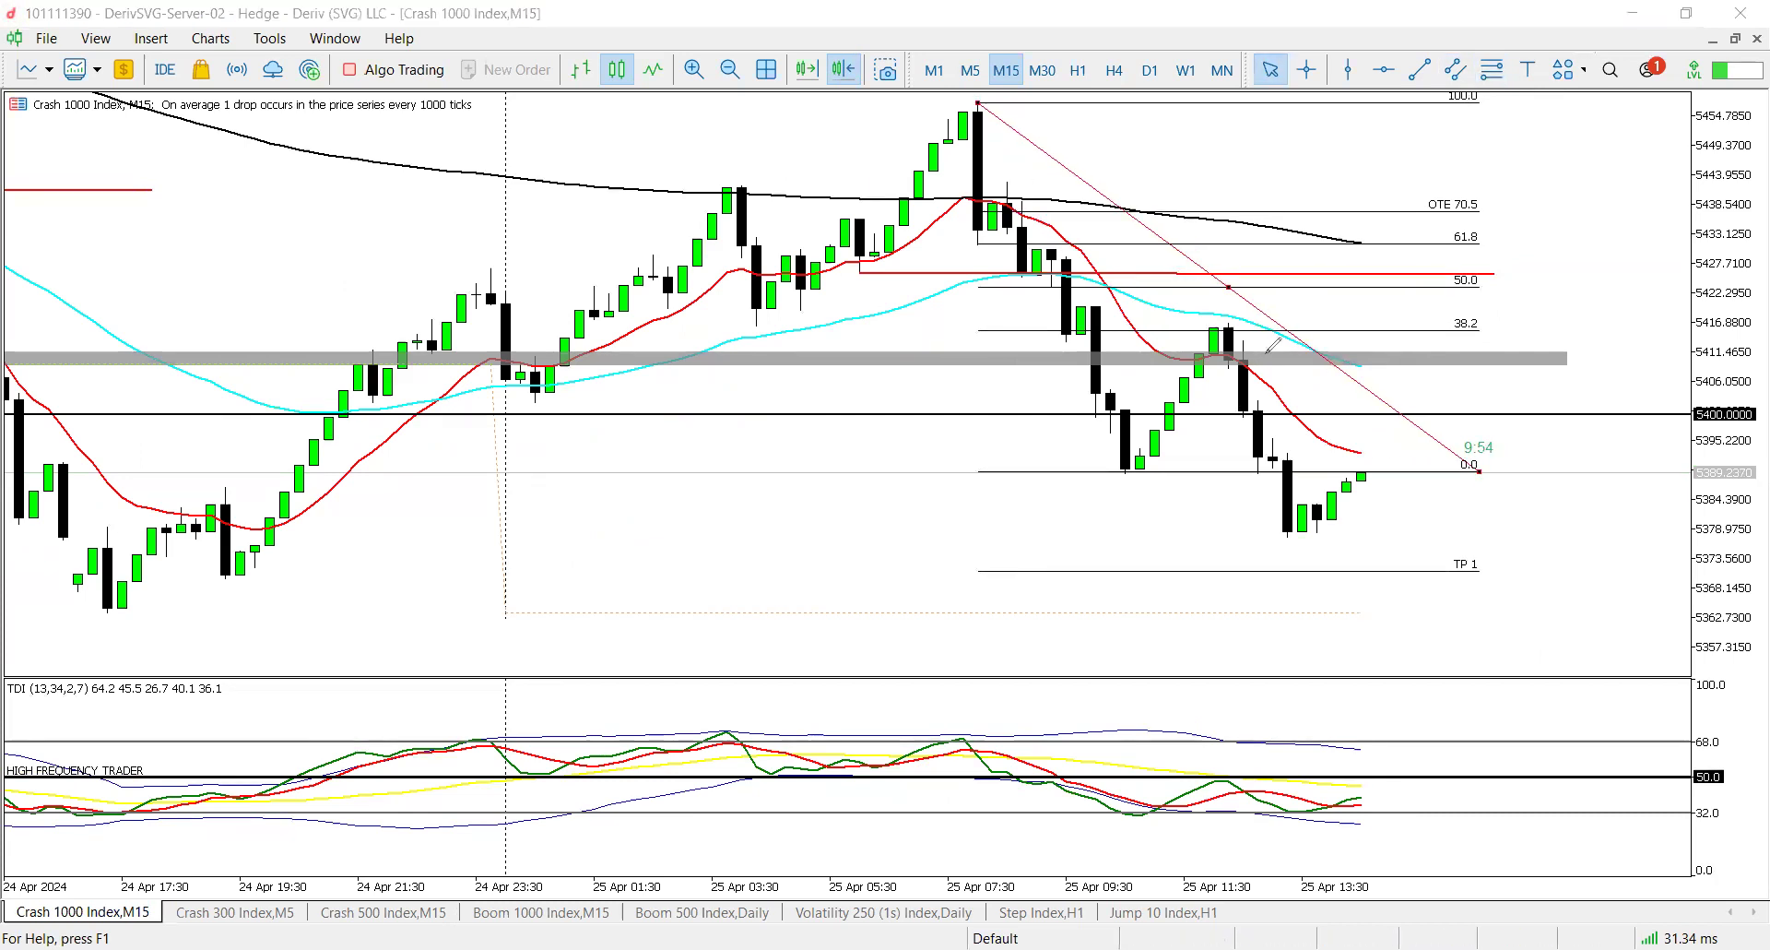
- Mark the pullback high and the earlier candle's levels around 38.2, and draw an arrow down to the matching TDI peak
left_click_drag(1227, 315, 1249, 350)
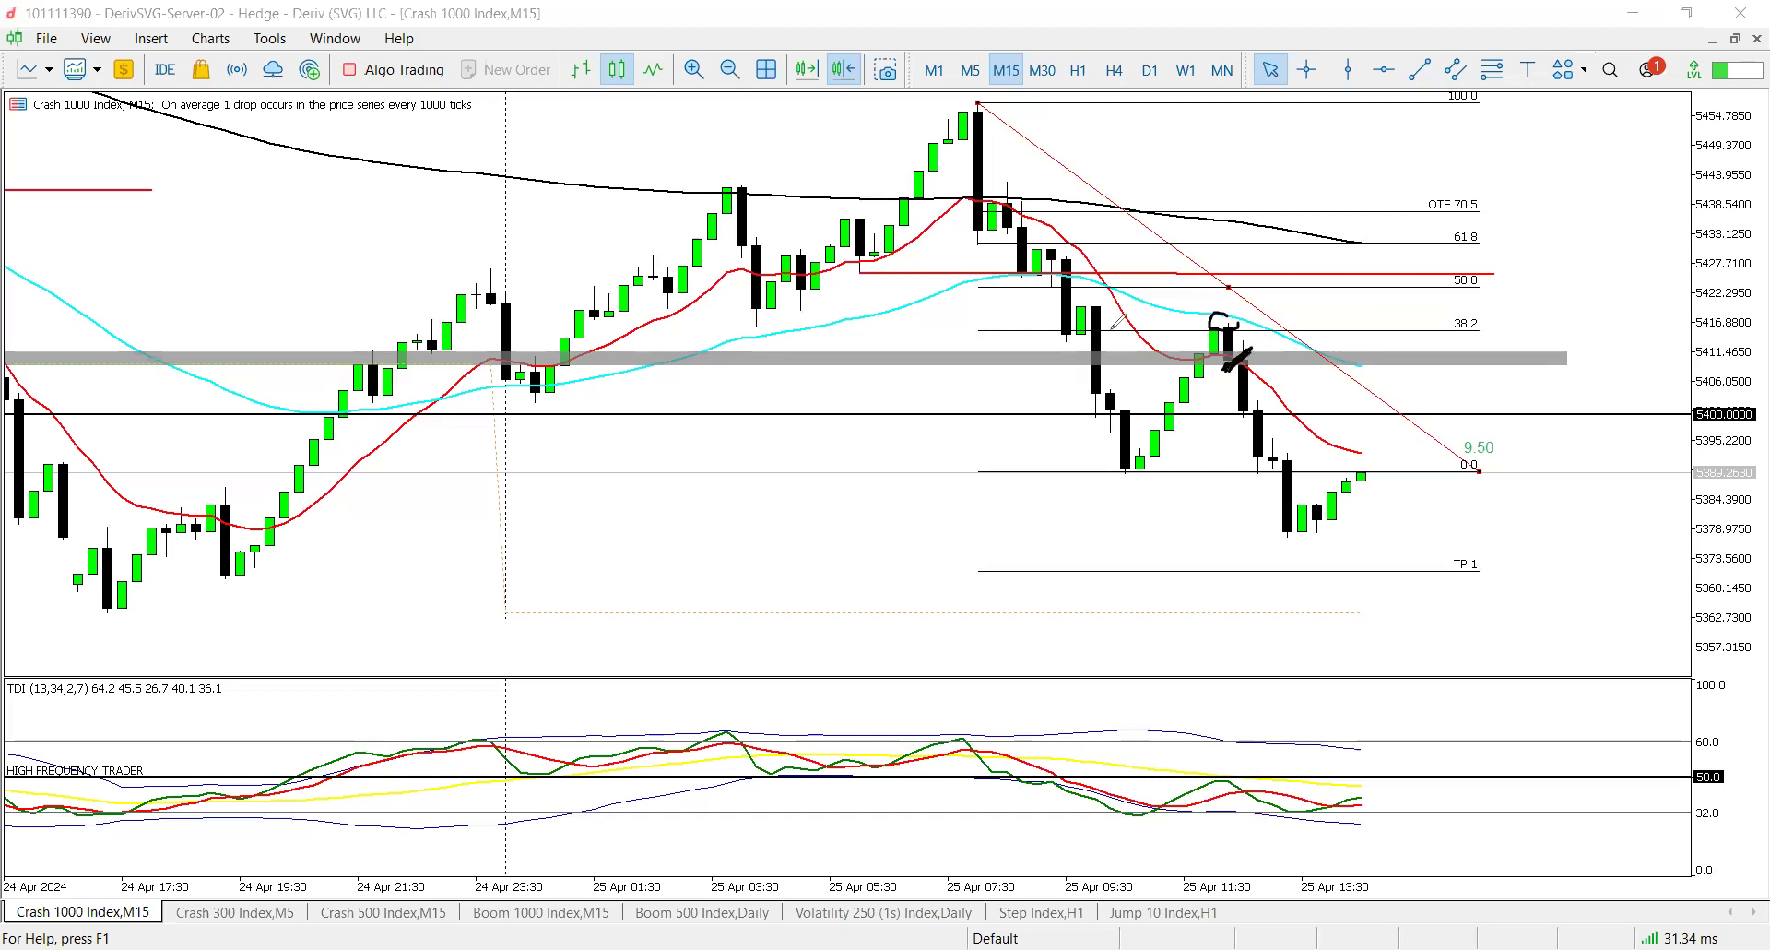
left_click_drag(1076, 304, 1206, 300)
left_click_drag(1042, 341, 1314, 338)
mouse_move(1224, 676)
left_mouse_down()
mouse_move(1229, 756)
mouse_move(1242, 745)
left_mouse_up()
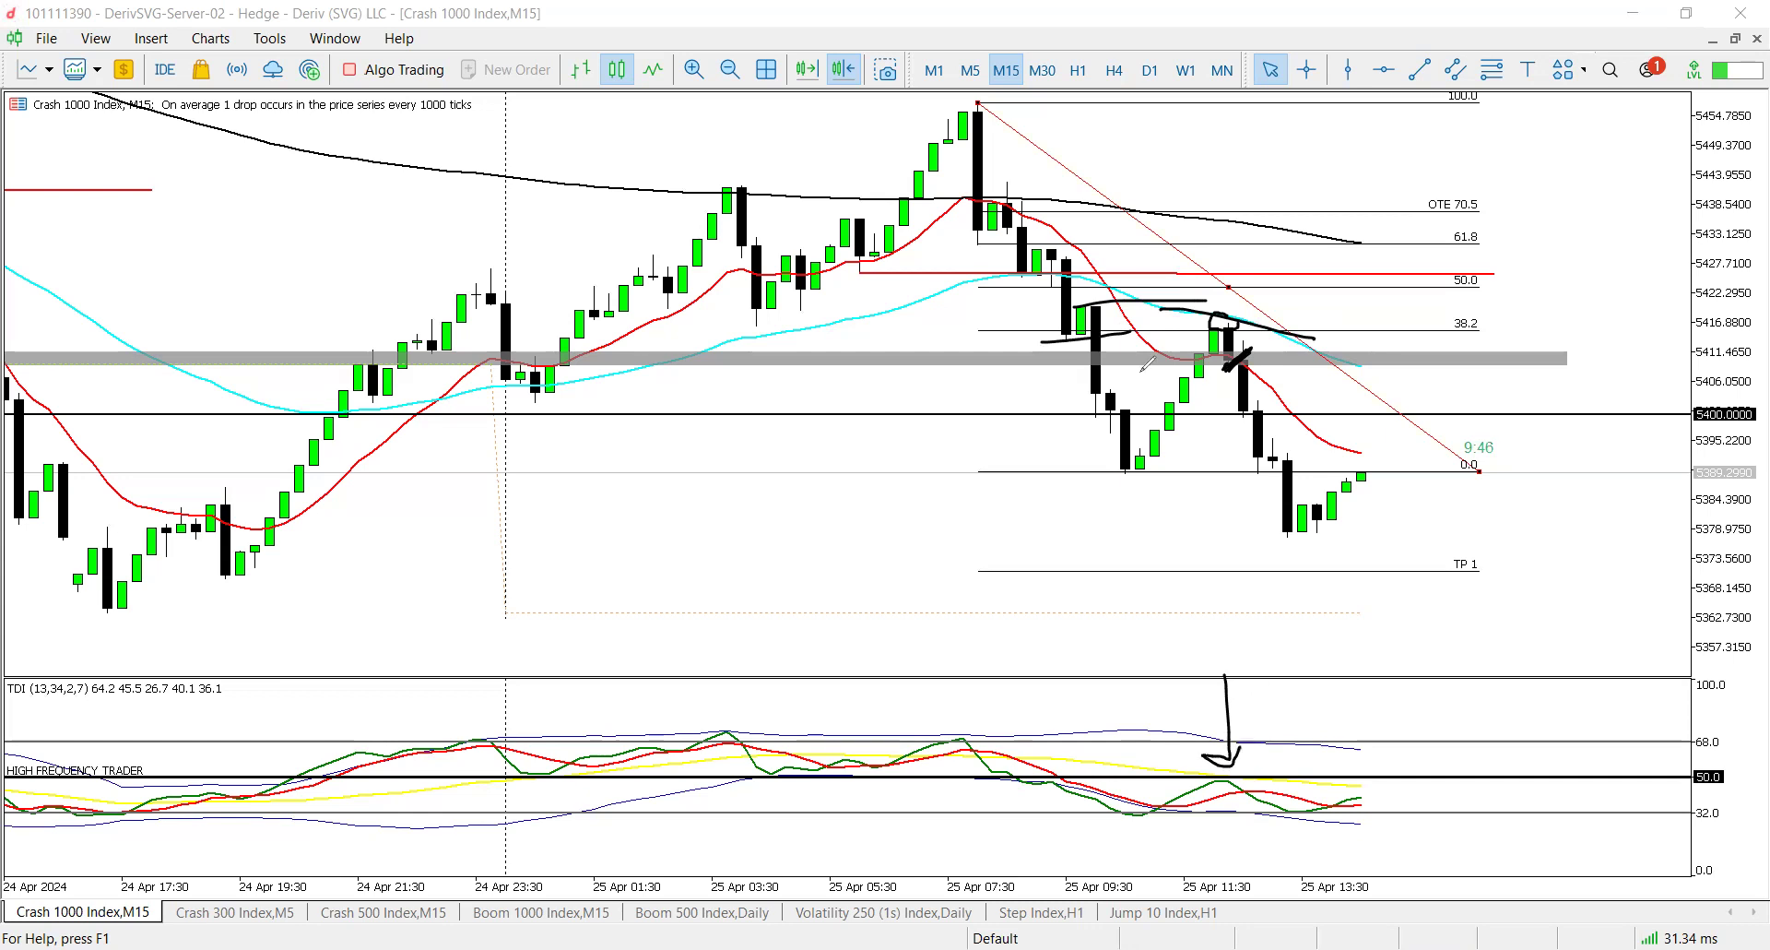
mouse_move(1296, 301)
left_mouse_down()
mouse_move(1250, 330)
mouse_move(1267, 336)
left_mouse_up()
- Measure the drop from the pullback high's bearish candle down to the latest low with the crosshair
left_click(1306, 69)
mouse_move(1232, 361)
left_mouse_down()
mouse_move(1237, 313)
mouse_move(1278, 532)
left_mouse_up()
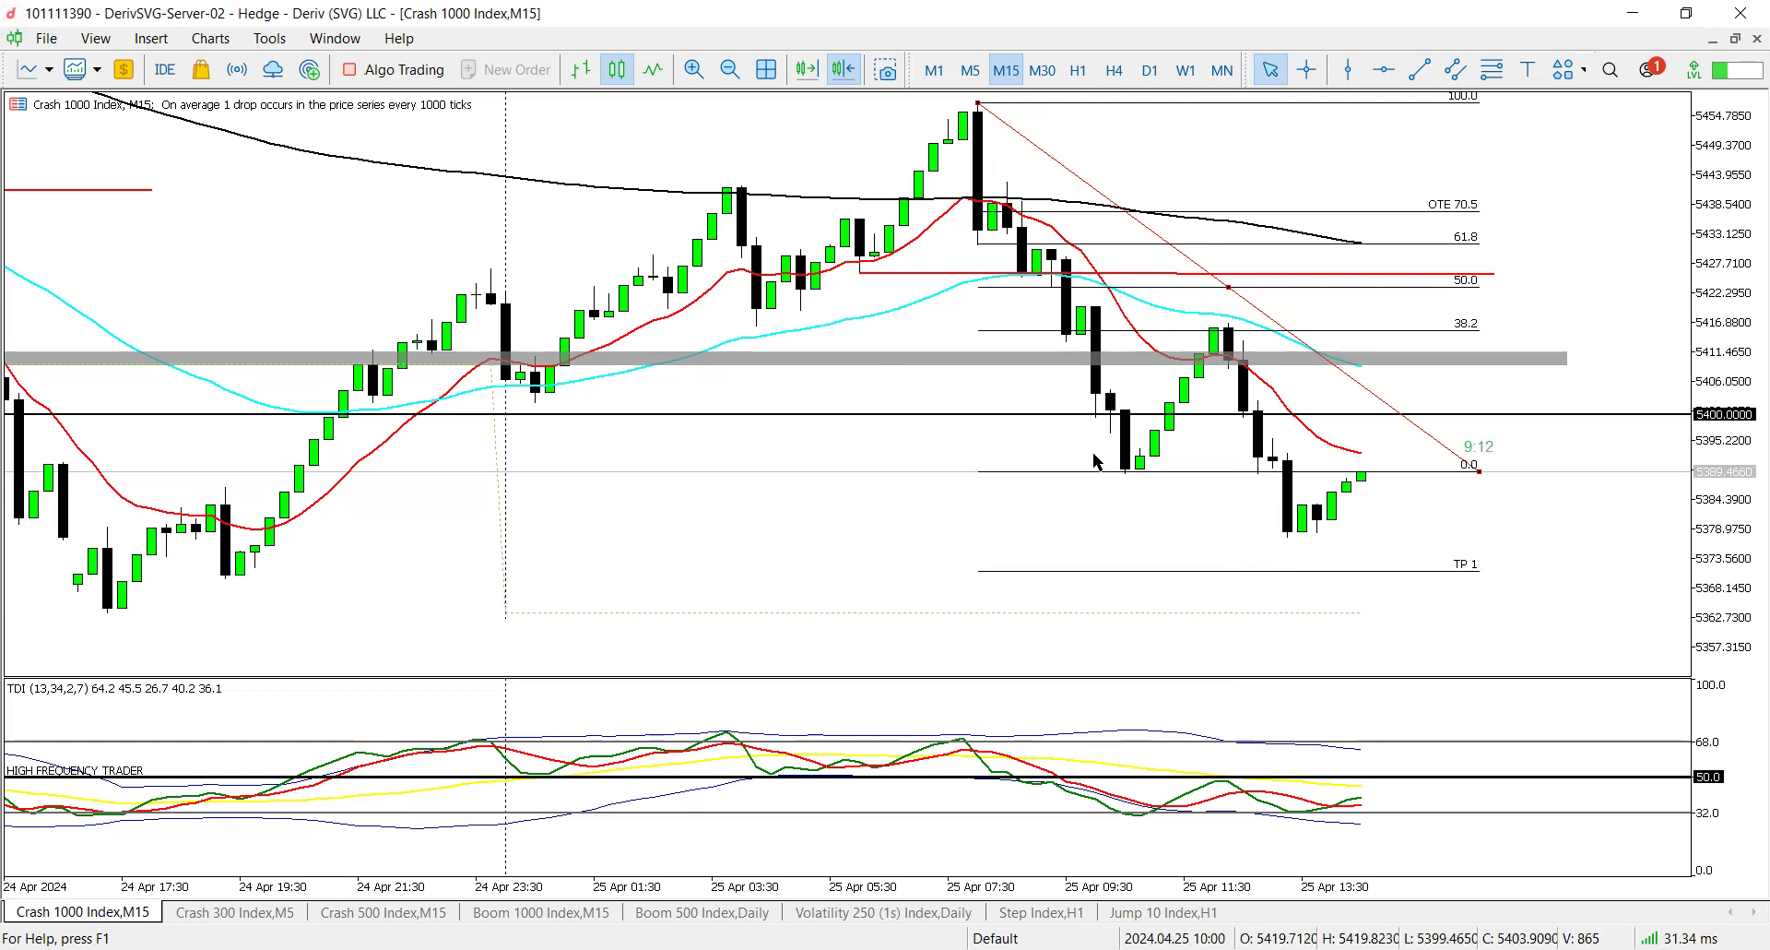
- On the Crash 500 Index chart, trace the falling zigzag with its projected next legs, circle the pullback high and cross out the earlier decline
left_click(383, 912)
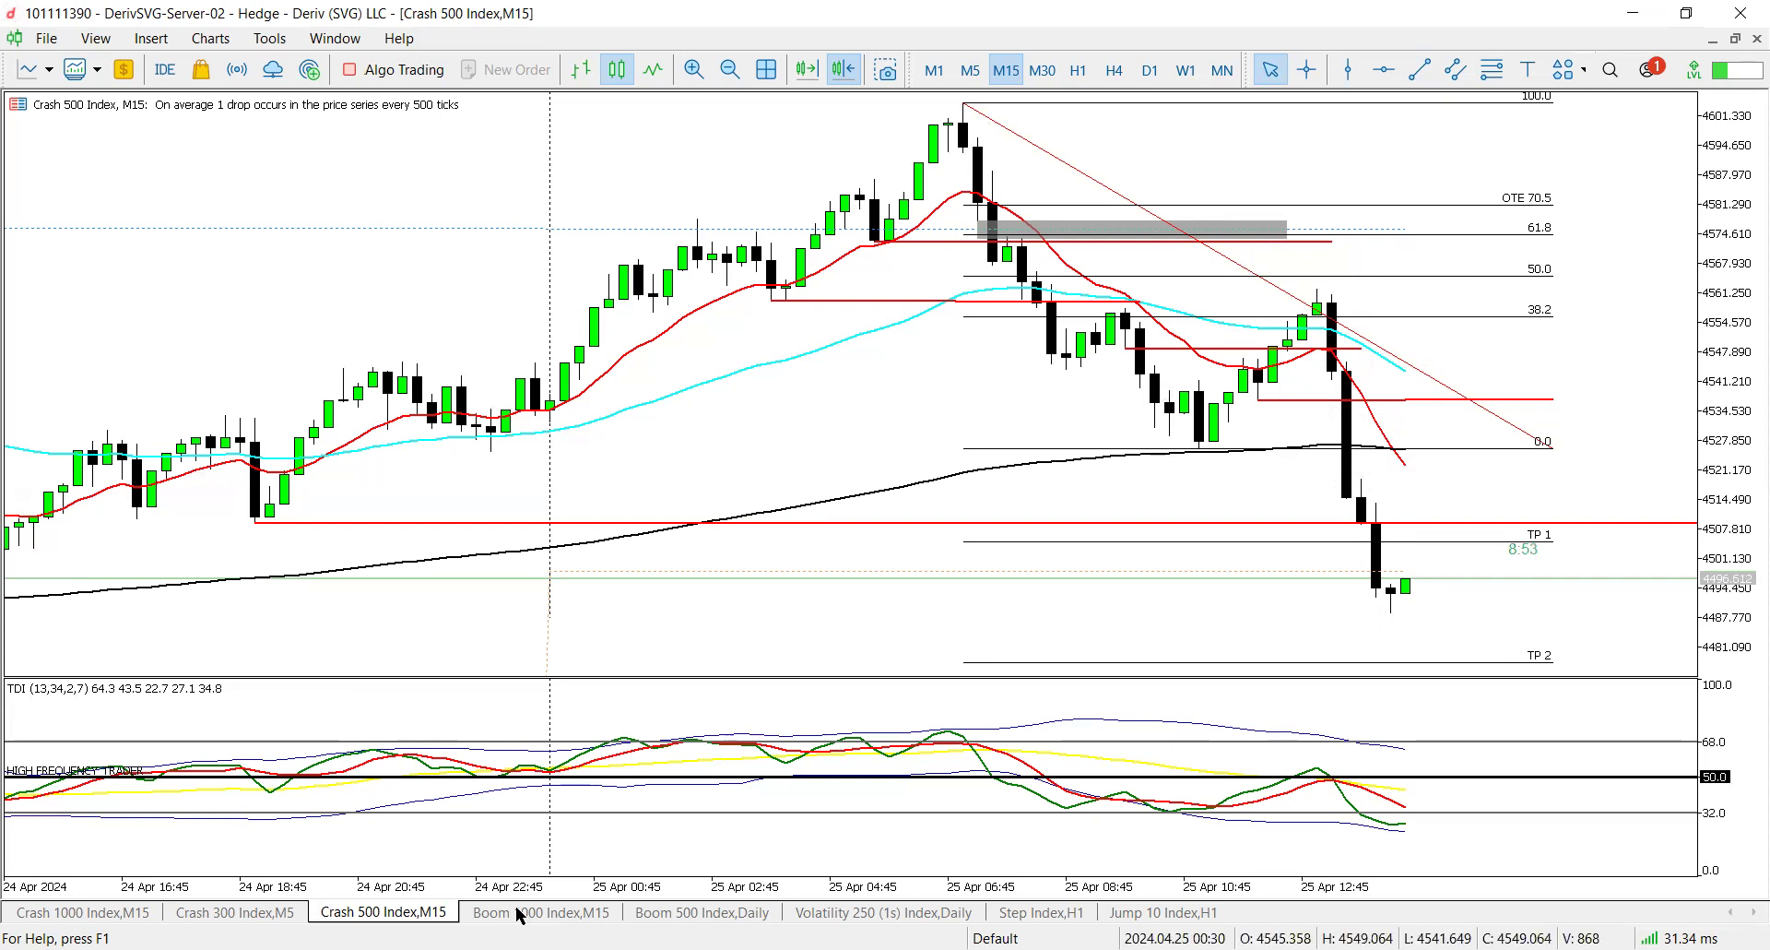
mouse_move(963, 94)
left_mouse_down()
mouse_move(1204, 452)
mouse_move(1325, 297)
mouse_move(1422, 597)
mouse_move(1530, 441)
mouse_move(1641, 725)
left_mouse_up()
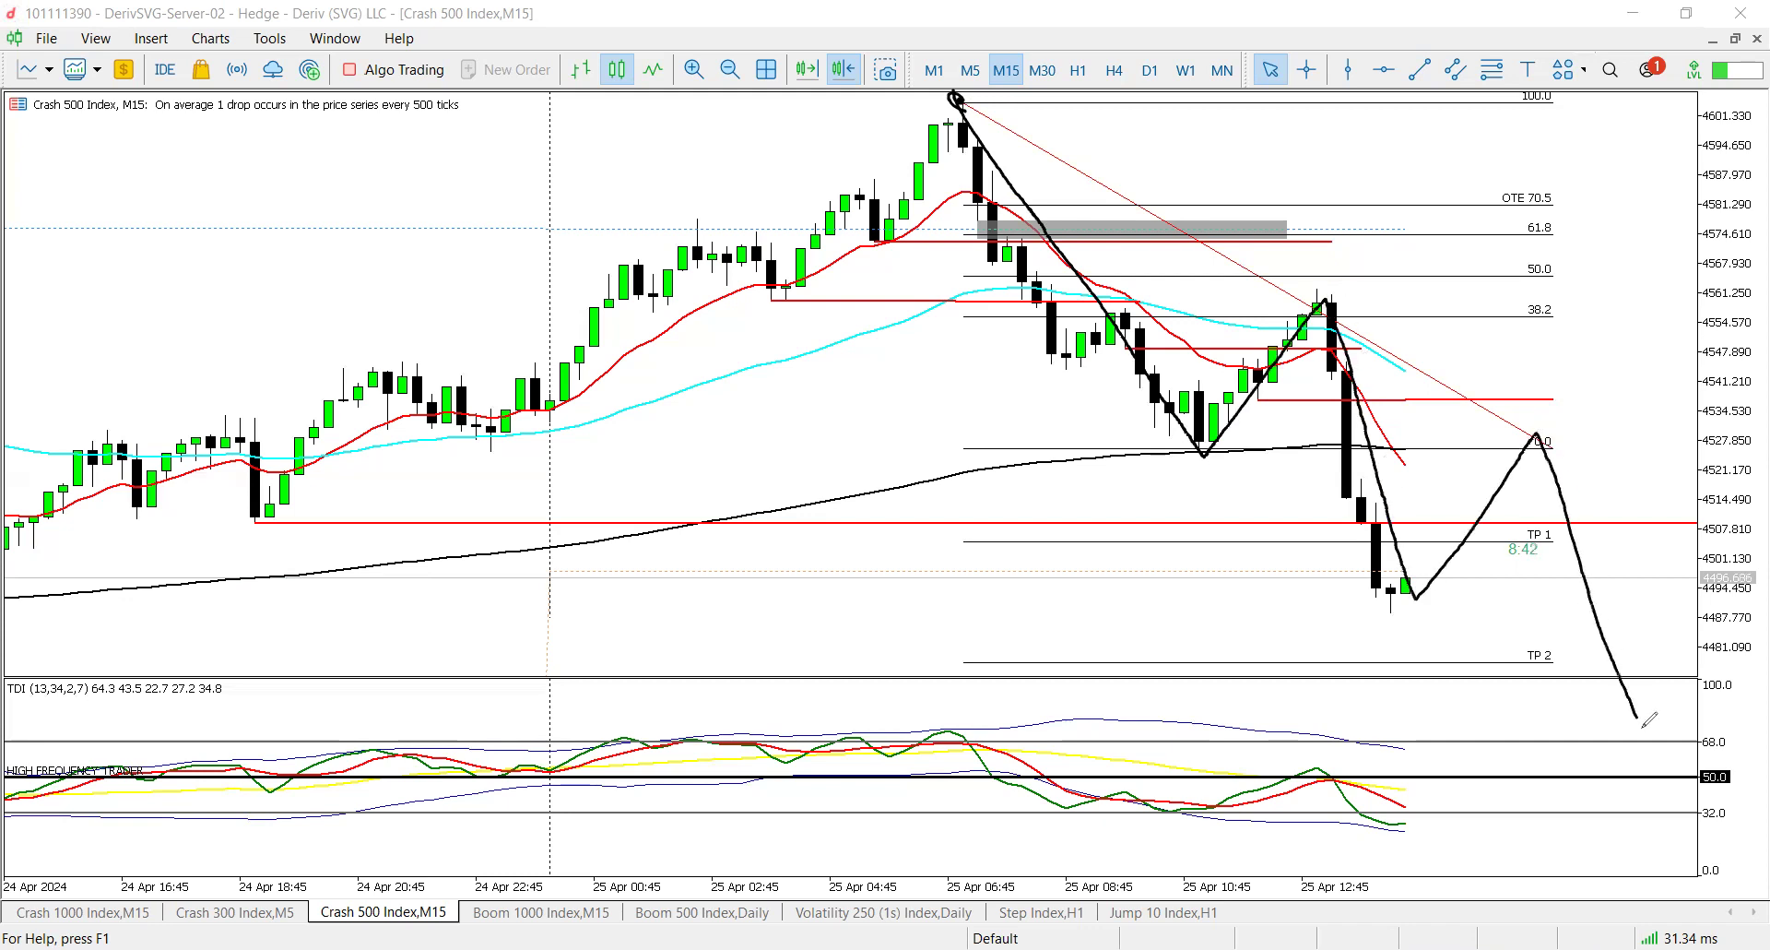
mouse_move(1346, 276)
left_mouse_down()
mouse_move(1361, 306)
mouse_move(1348, 277)
left_mouse_up()
left_click_drag(1033, 367, 1286, 423)
left_click_drag(1191, 337, 1126, 433)
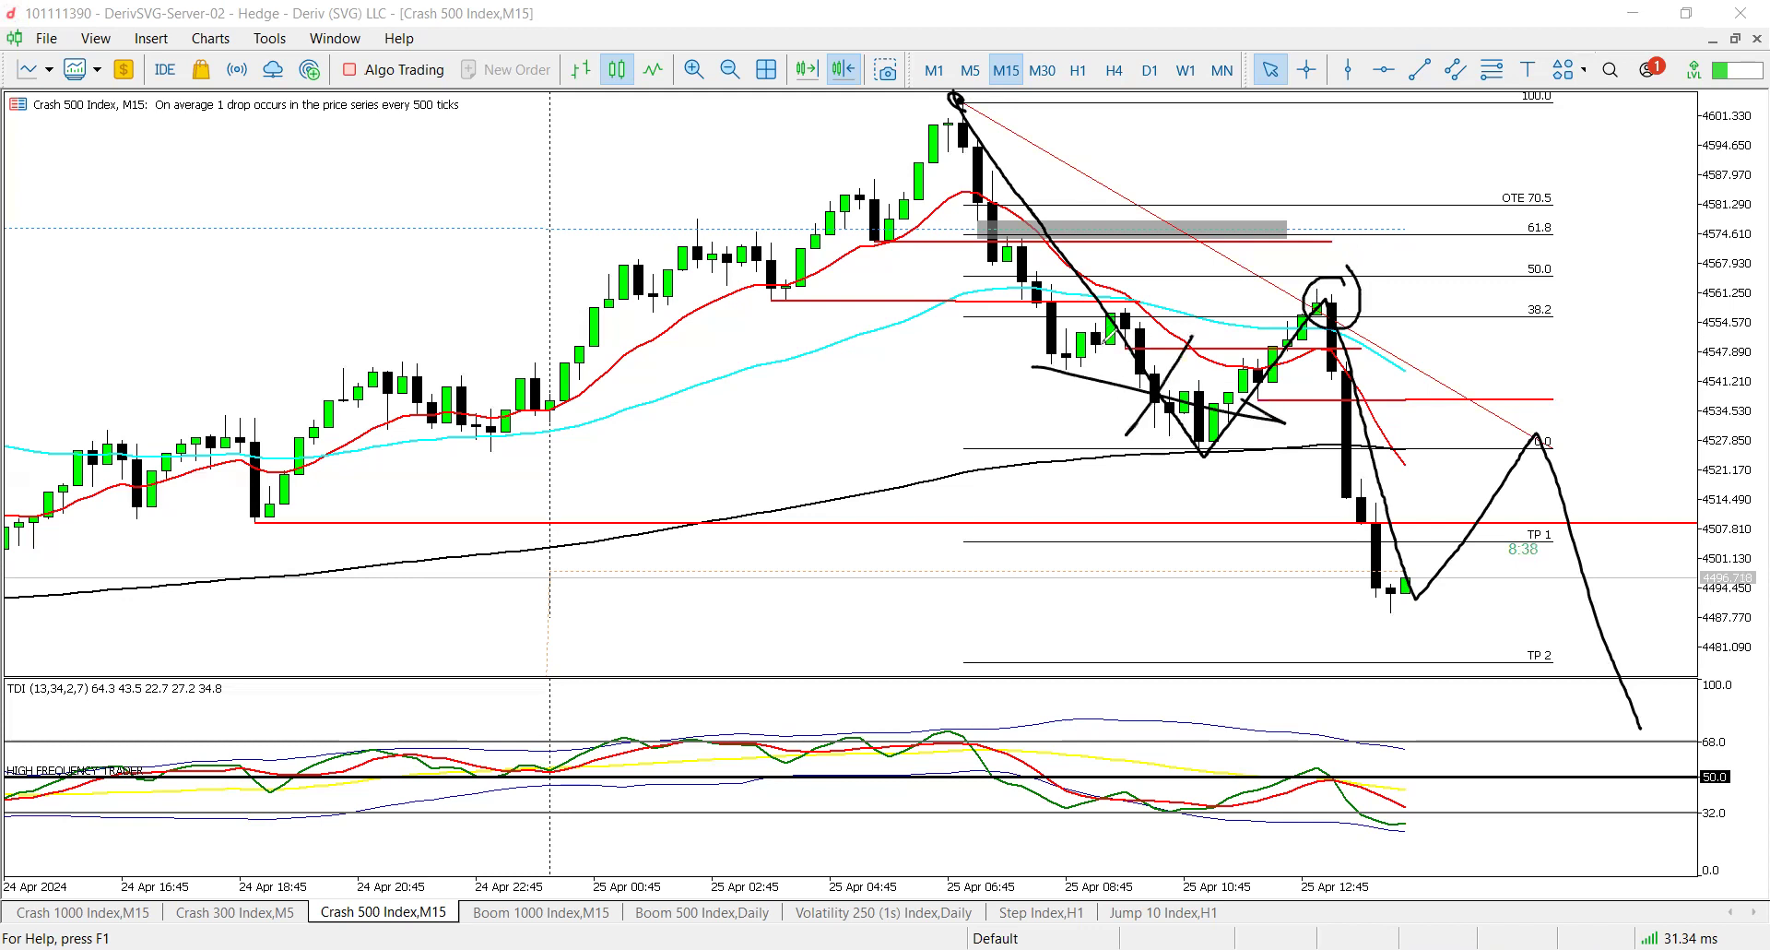
- Mark the lower high above the 4547 area and the swing low at the 0.0 level, and clear the drawings
left_click_drag(1128, 303, 1138, 303)
left_click_drag(1090, 352, 1169, 354)
mouse_move(1201, 442)
left_mouse_down()
mouse_move(1191, 455)
mouse_move(1203, 443)
left_mouse_up()
left_click_drag(1128, 317, 1134, 316)
mouse_move(1194, 449)
left_mouse_down()
mouse_move(1217, 448)
mouse_move(1162, 447)
left_mouse_up()
left_click(18, 622)
- Mark the swing low at the 0.0 level and sketch strokes below the preceding lower high, and clear the drawings
left_click_drag(1180, 449, 1227, 462)
left_click_drag(1207, 438, 1203, 459)
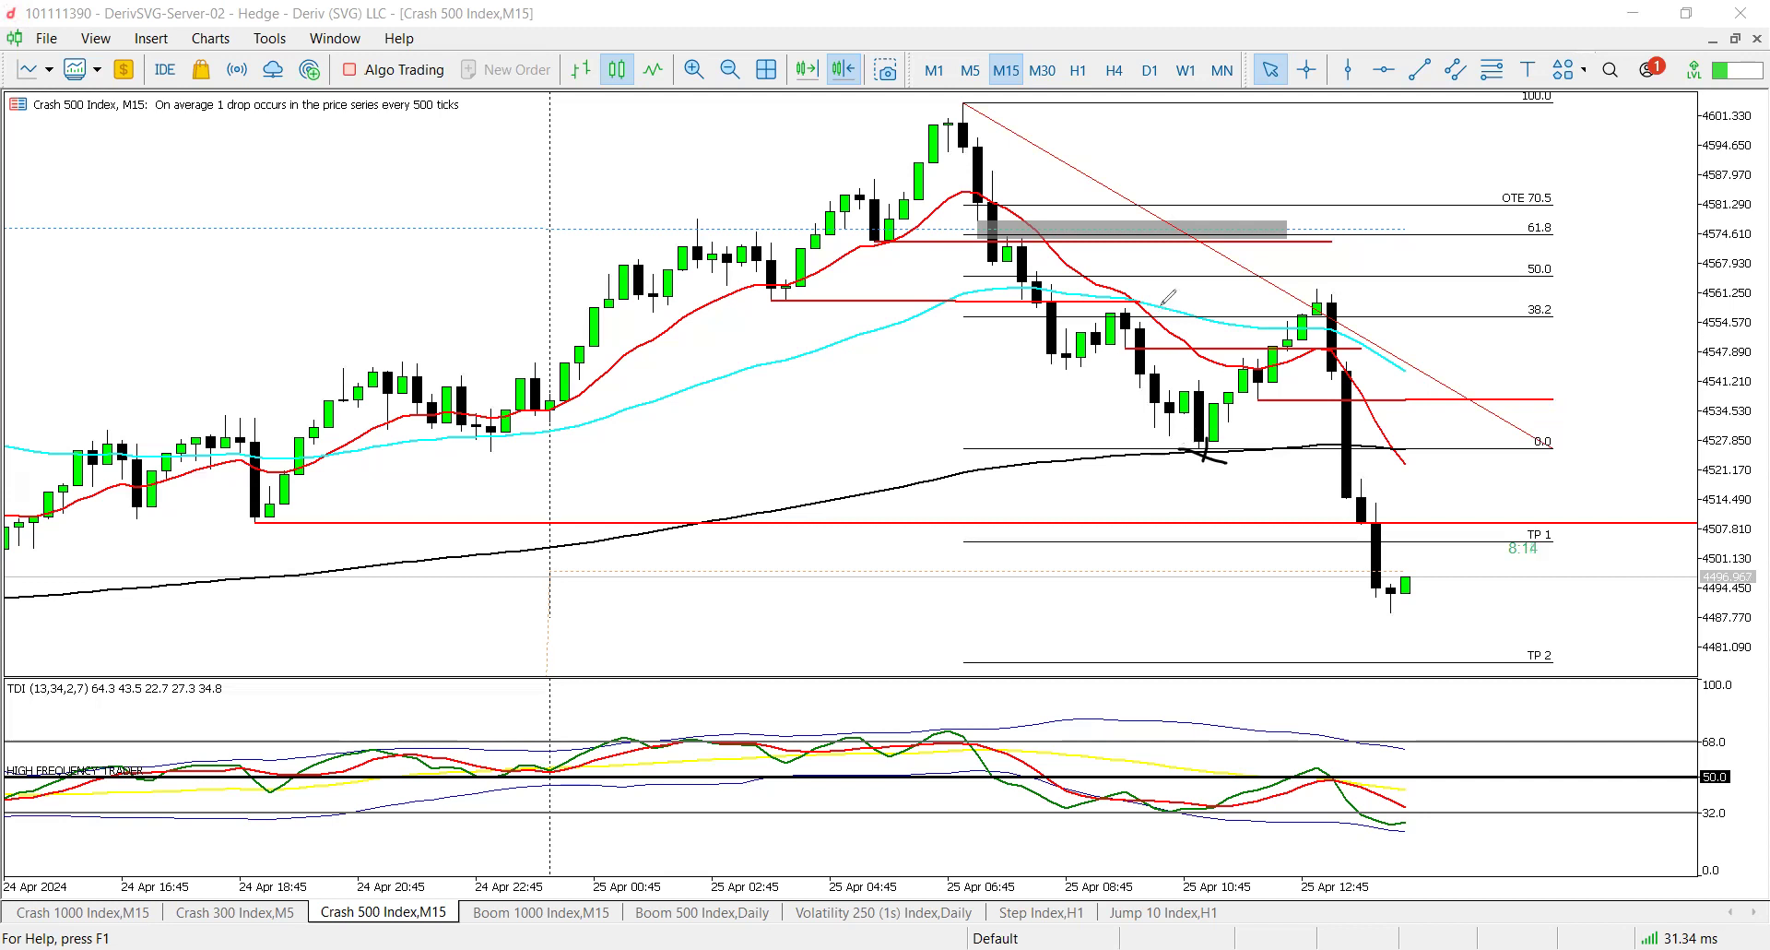
left_click_drag(1108, 366, 1143, 331)
mouse_move(1072, 412)
left_mouse_down()
mouse_move(1140, 449)
mouse_move(1202, 432)
left_mouse_up()
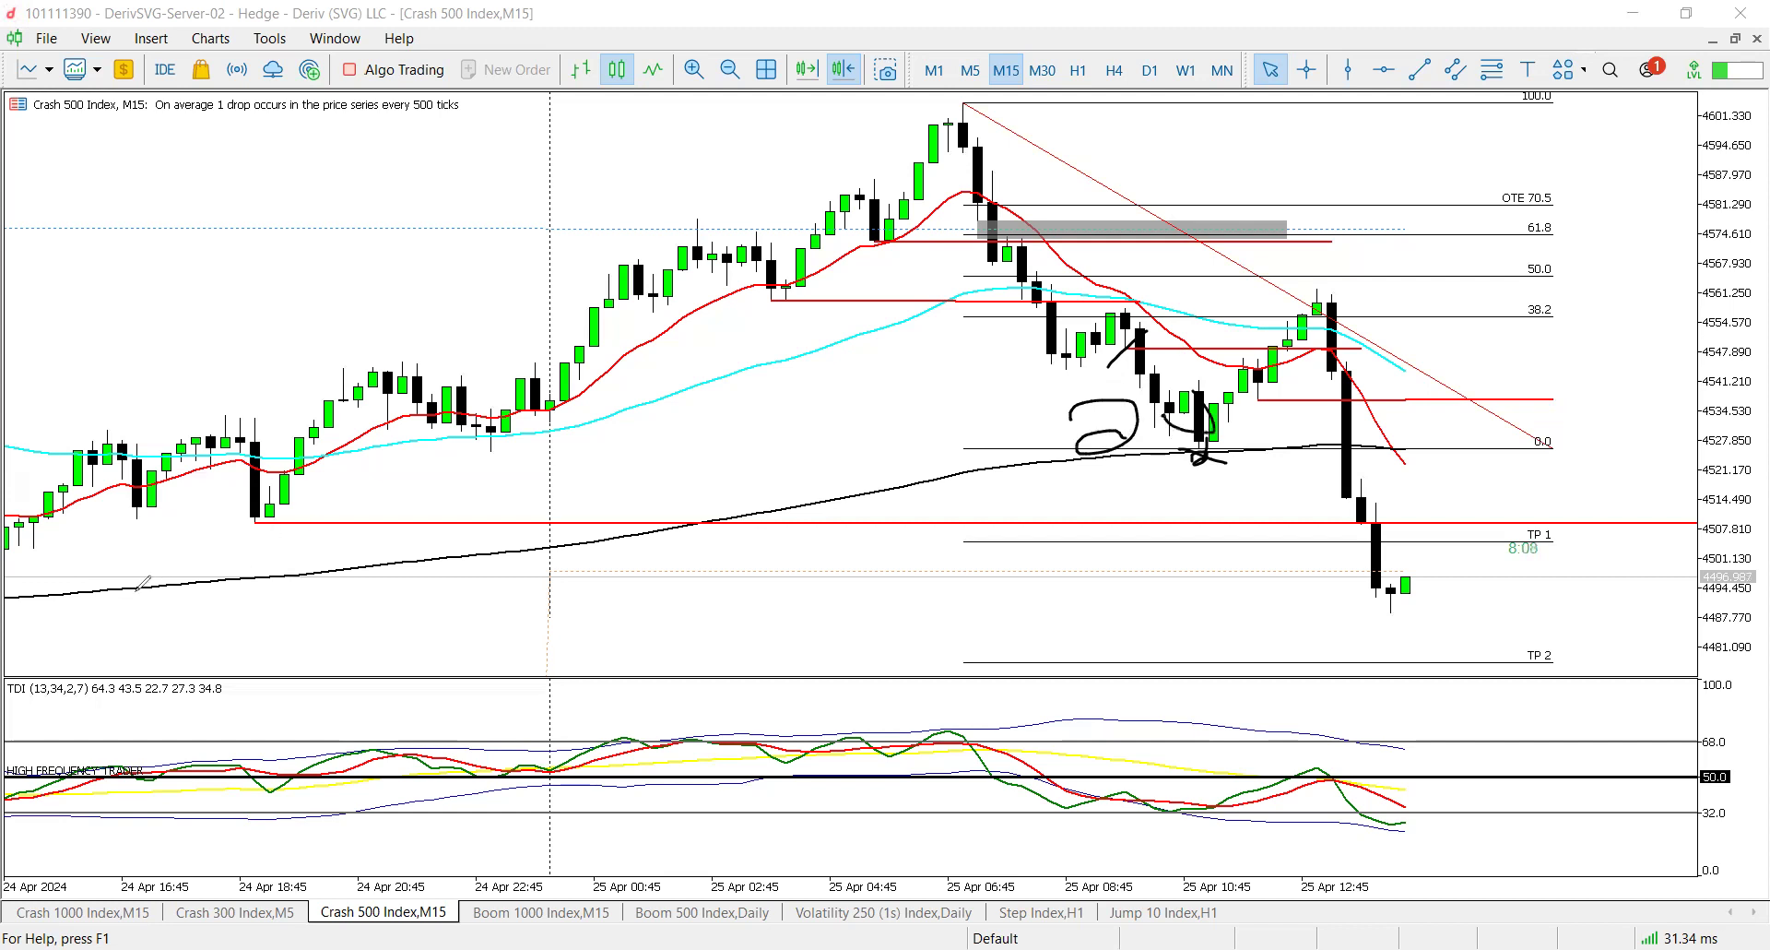
key("Escape")
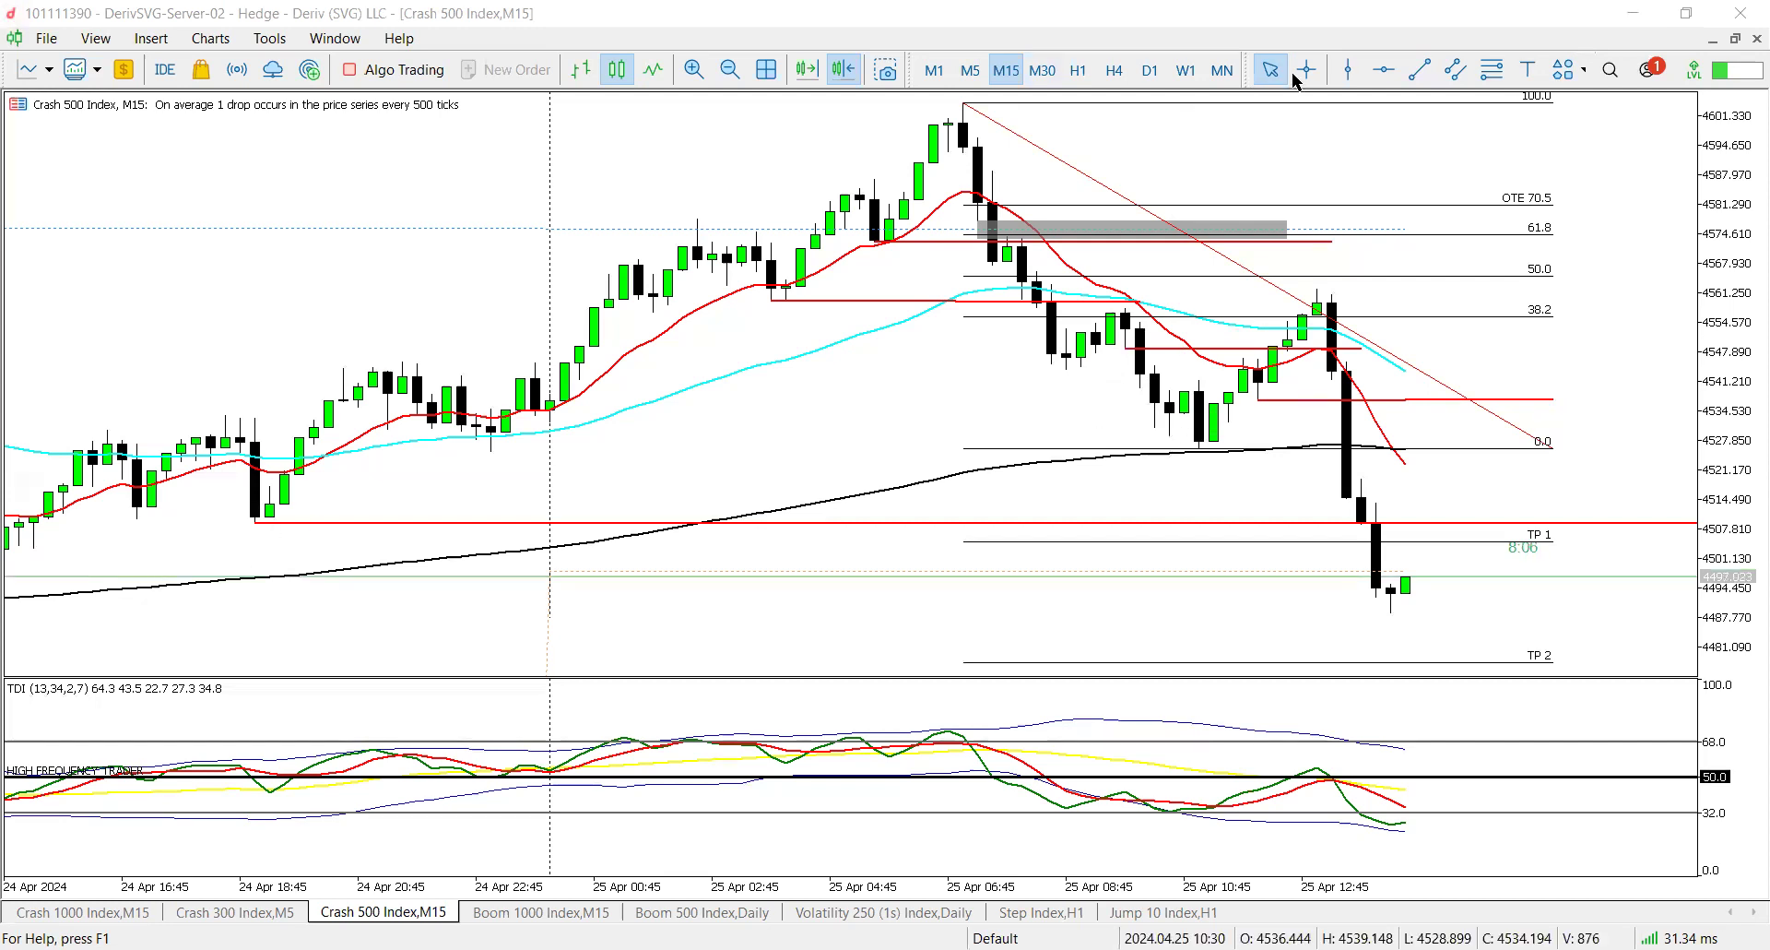
- Measure the decline from the lower high to the swing low at the 0.0 level with the crosshair
left_click(1306, 70)
left_click_drag(1135, 349, 1189, 444)
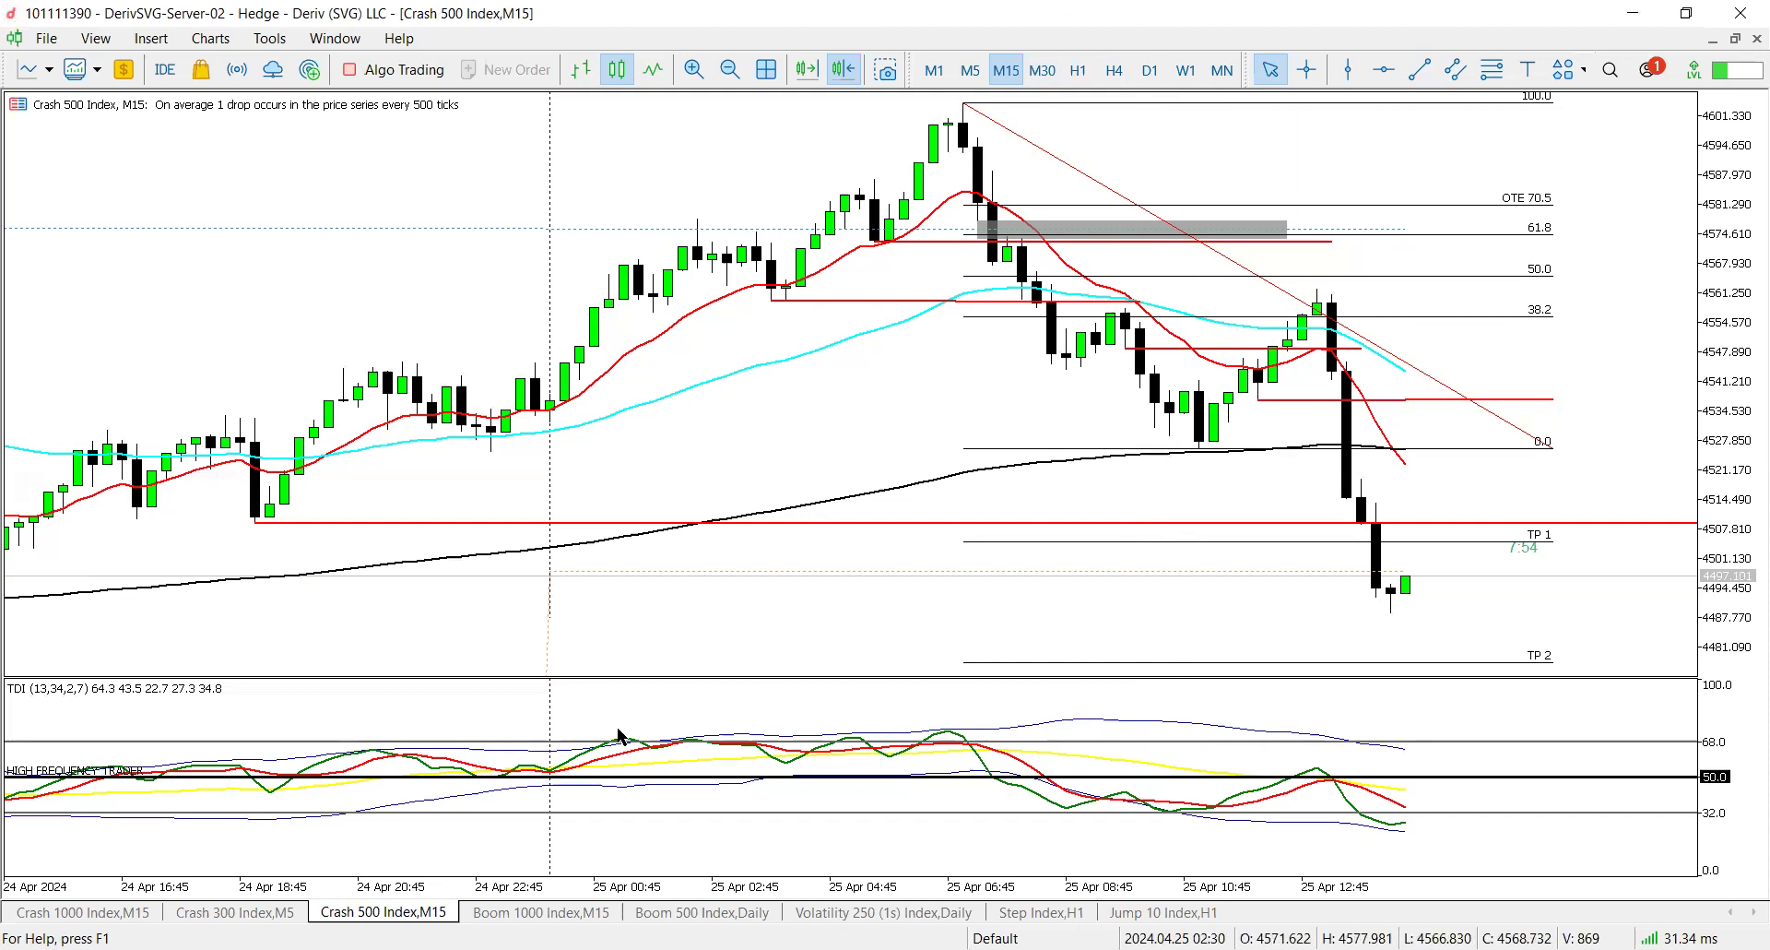
- Mark the origin of the long red support line, and circle the rising pullback with an arrow through it and a tick beside it
left_click_drag(244, 529, 270, 517)
mouse_move(1204, 452)
left_mouse_down()
mouse_move(1277, 361)
mouse_move(1295, 305)
left_mouse_up()
left_click_drag(1291, 297, 1260, 322)
mouse_move(1364, 298)
left_mouse_down()
mouse_move(1222, 281)
mouse_move(1290, 415)
mouse_move(1357, 267)
left_mouse_up()
left_click_drag(1376, 368, 1481, 292)
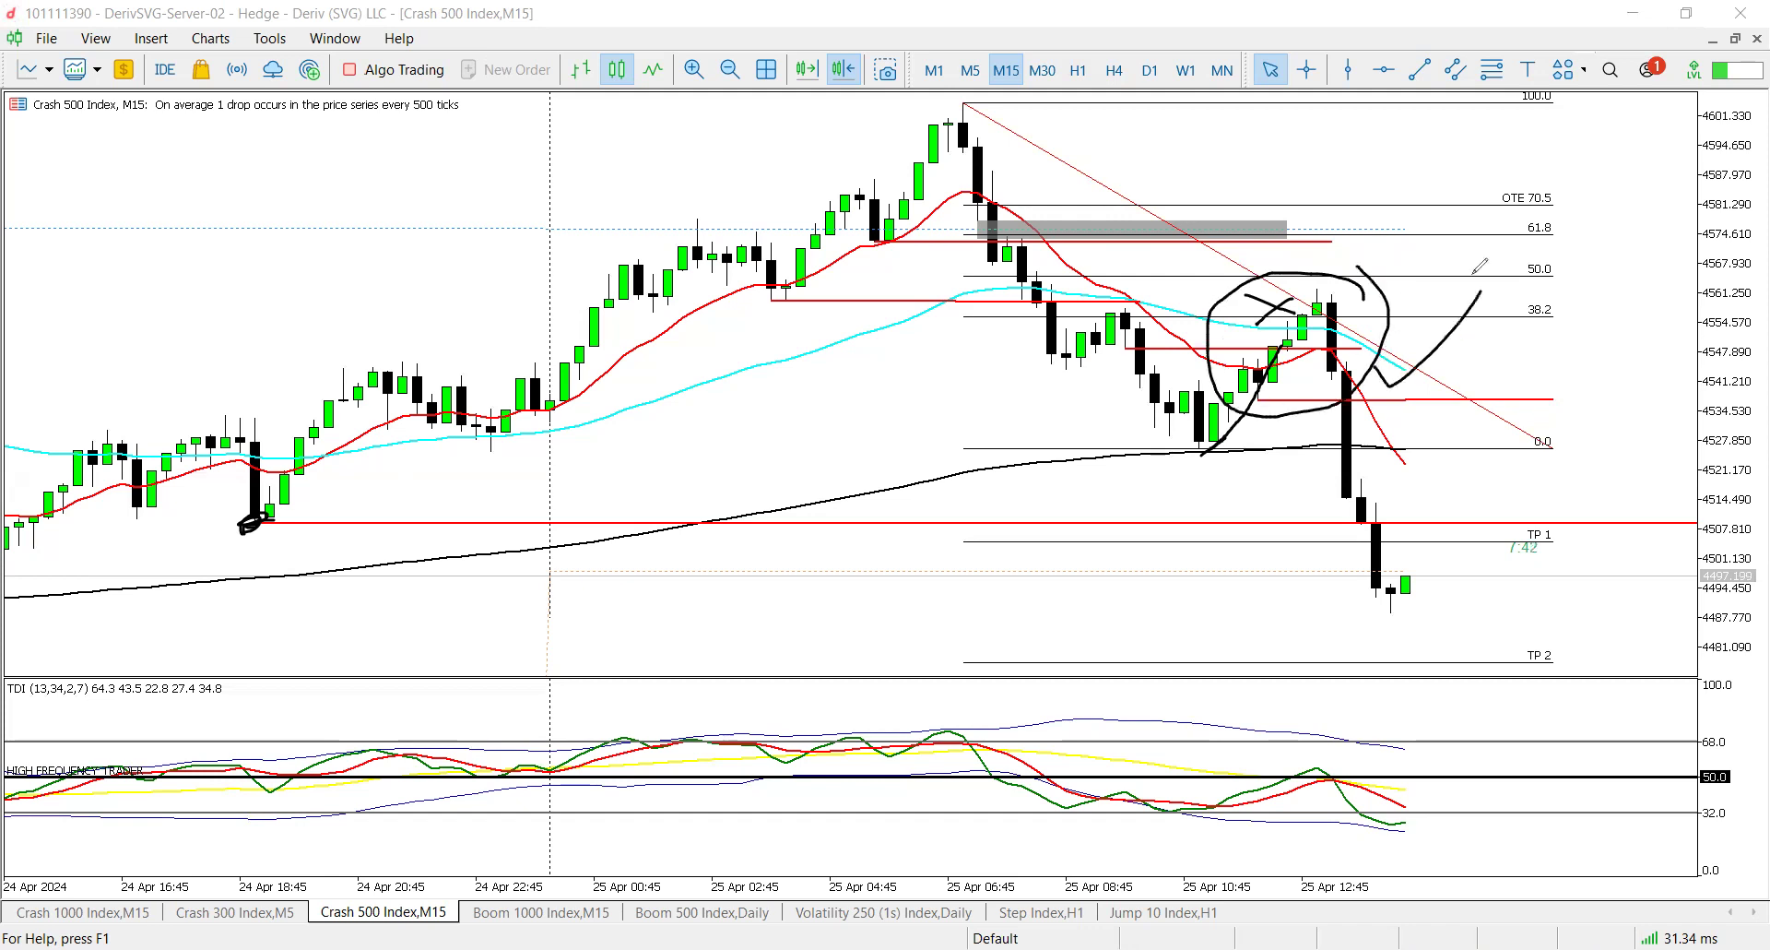
- Mark the rejection near the 38.2 level and the break below the pullback, and clear the drawings
mouse_move(1326, 318)
left_mouse_down()
mouse_move(1312, 334)
mouse_move(1342, 334)
left_mouse_up()
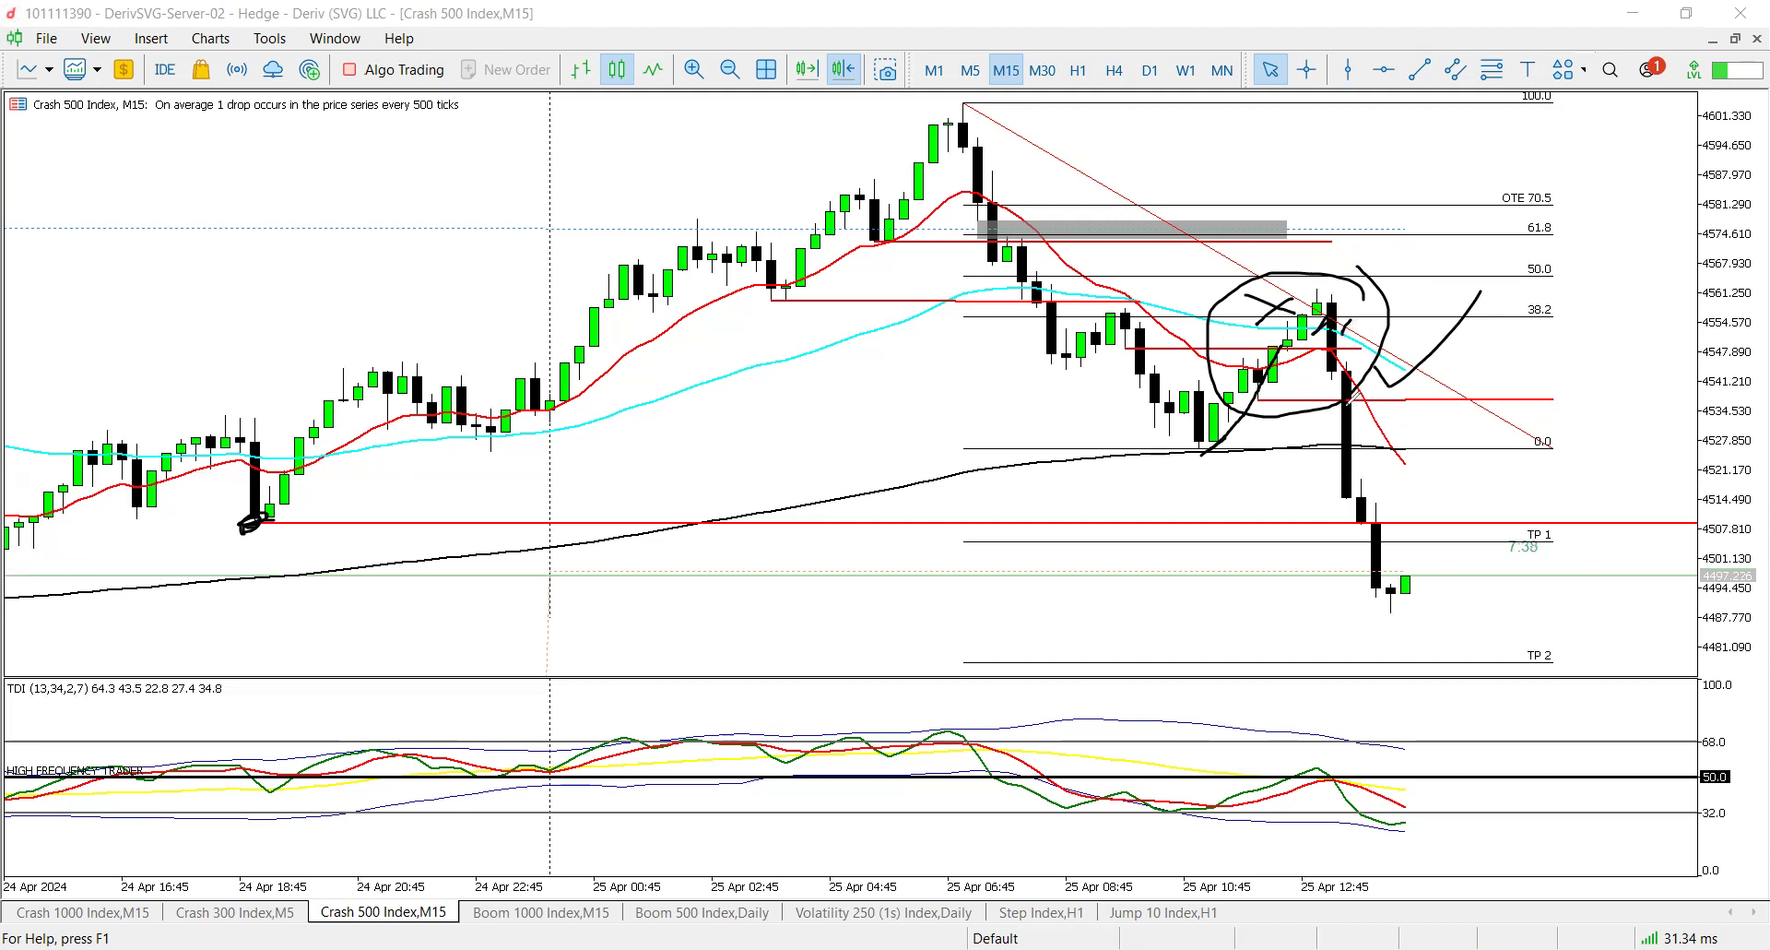
left_click_drag(1327, 424, 1376, 381)
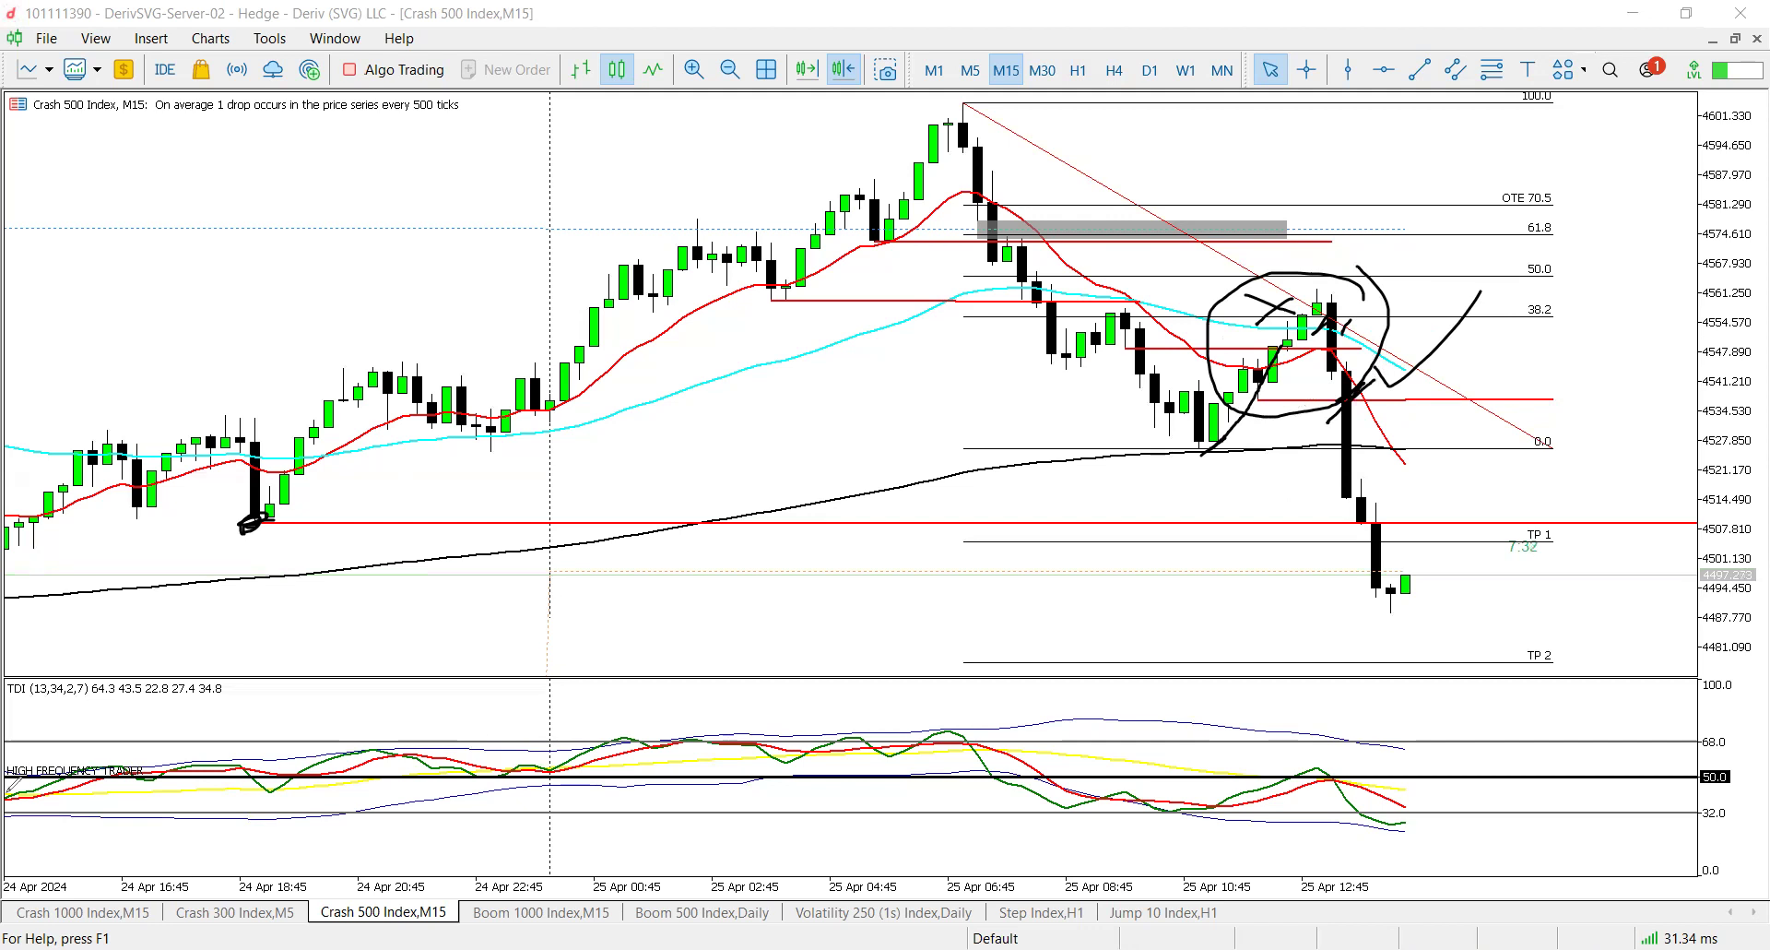
key("Escape")
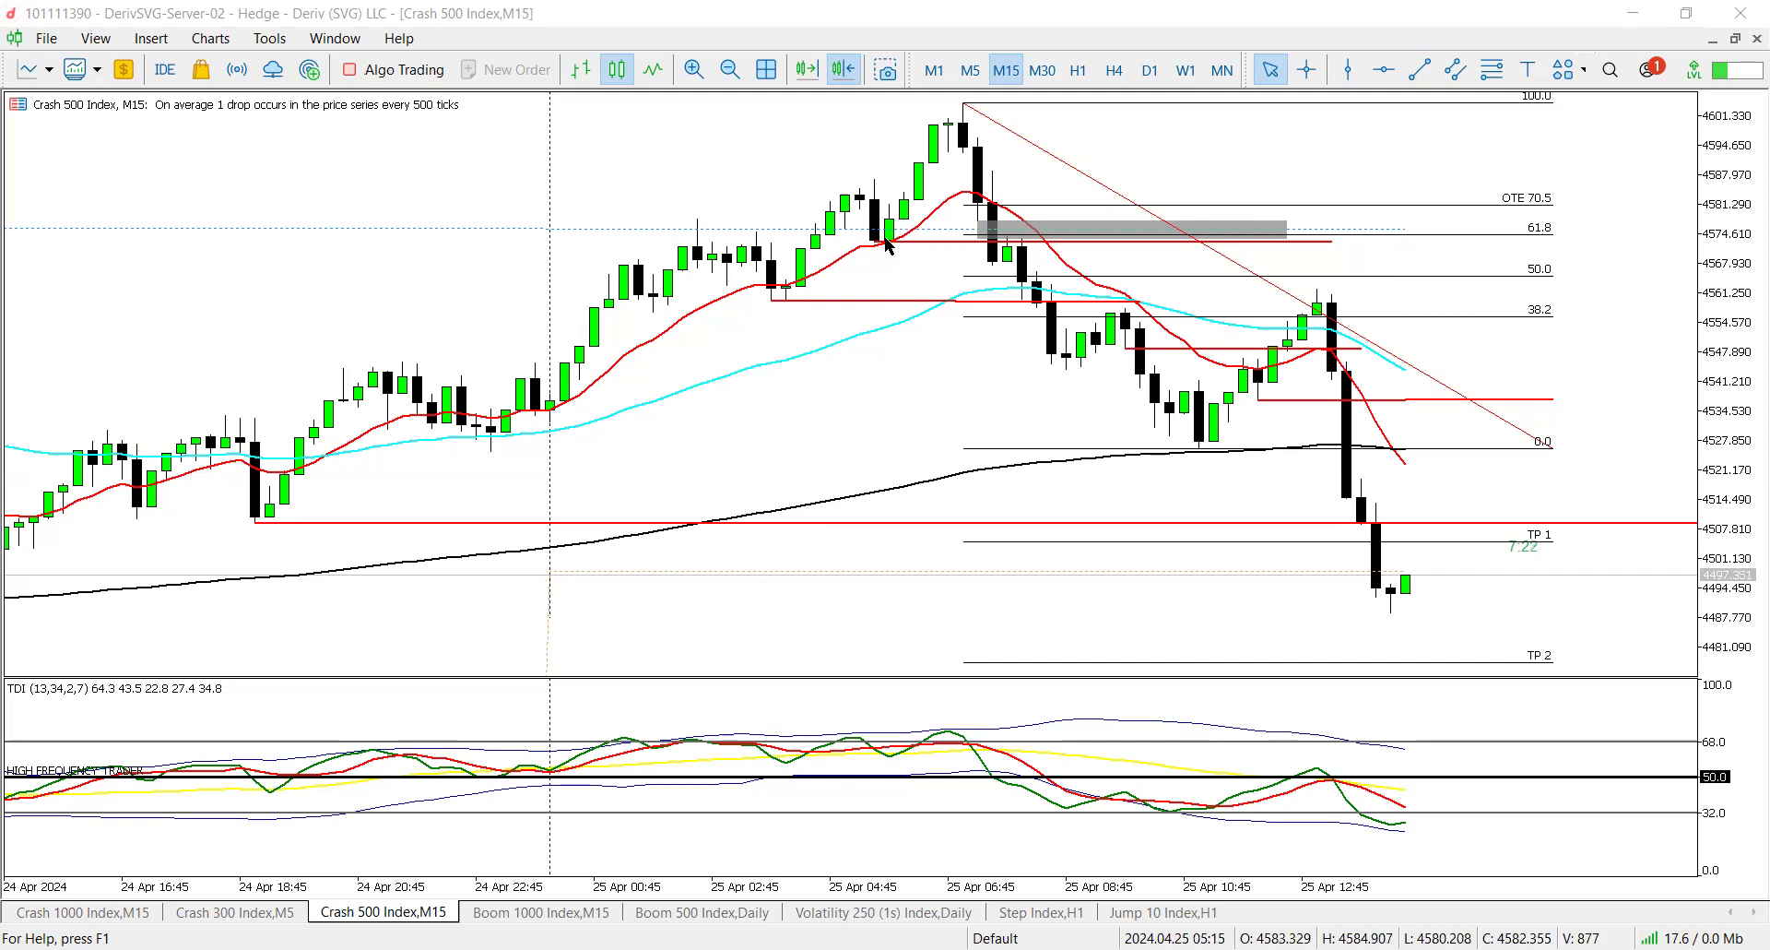
- Switch the Crash 500 Index chart to H1 and draw lines joining the two major price highs and the matching TDI peaks
scroll(848, 431, "up", 2)
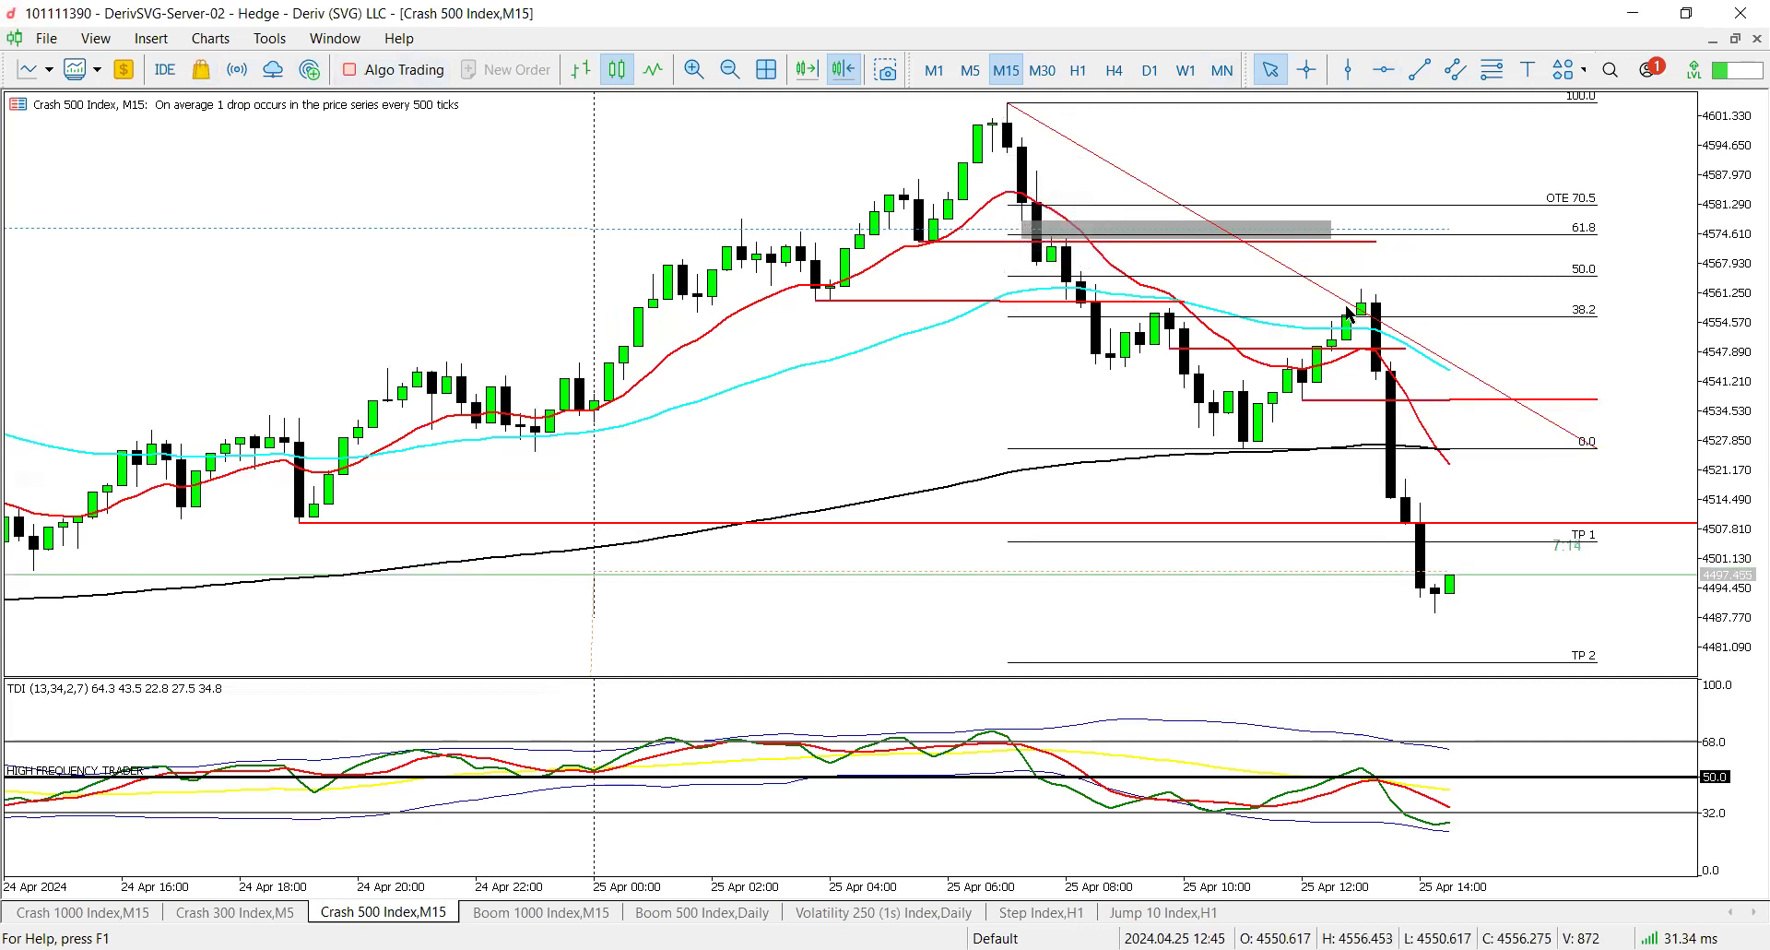
scroll(1463, 457, "up", 6)
scroll(1045, 376, "down", 8)
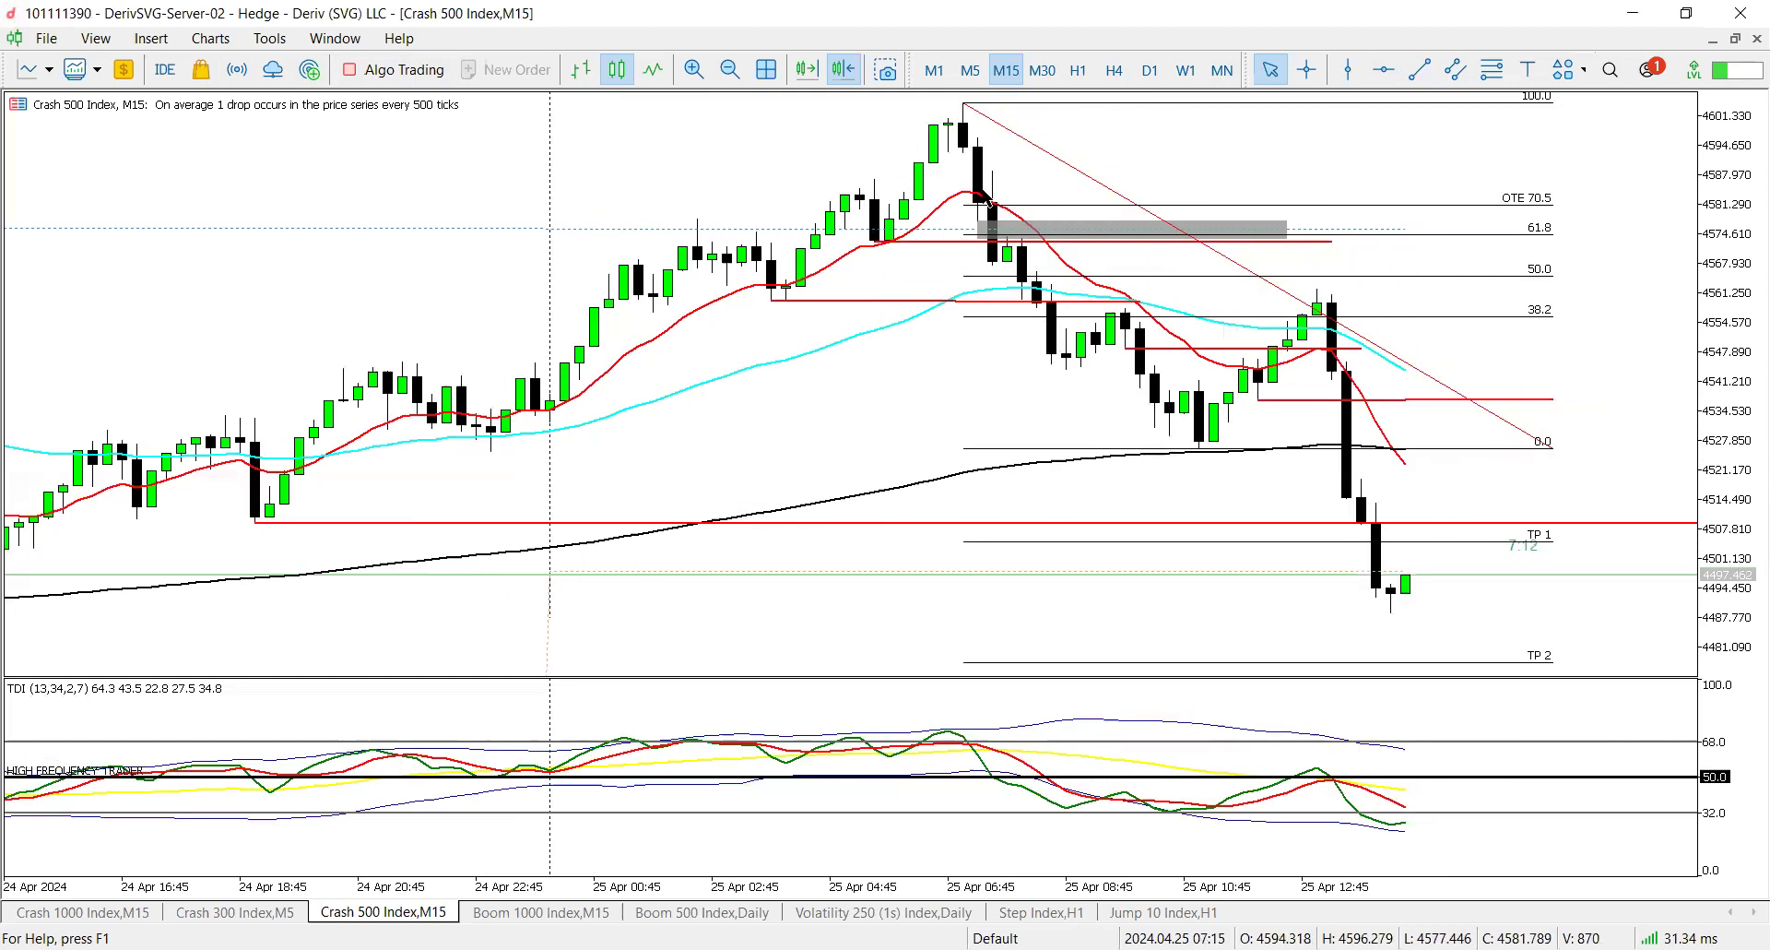
left_click(1080, 71)
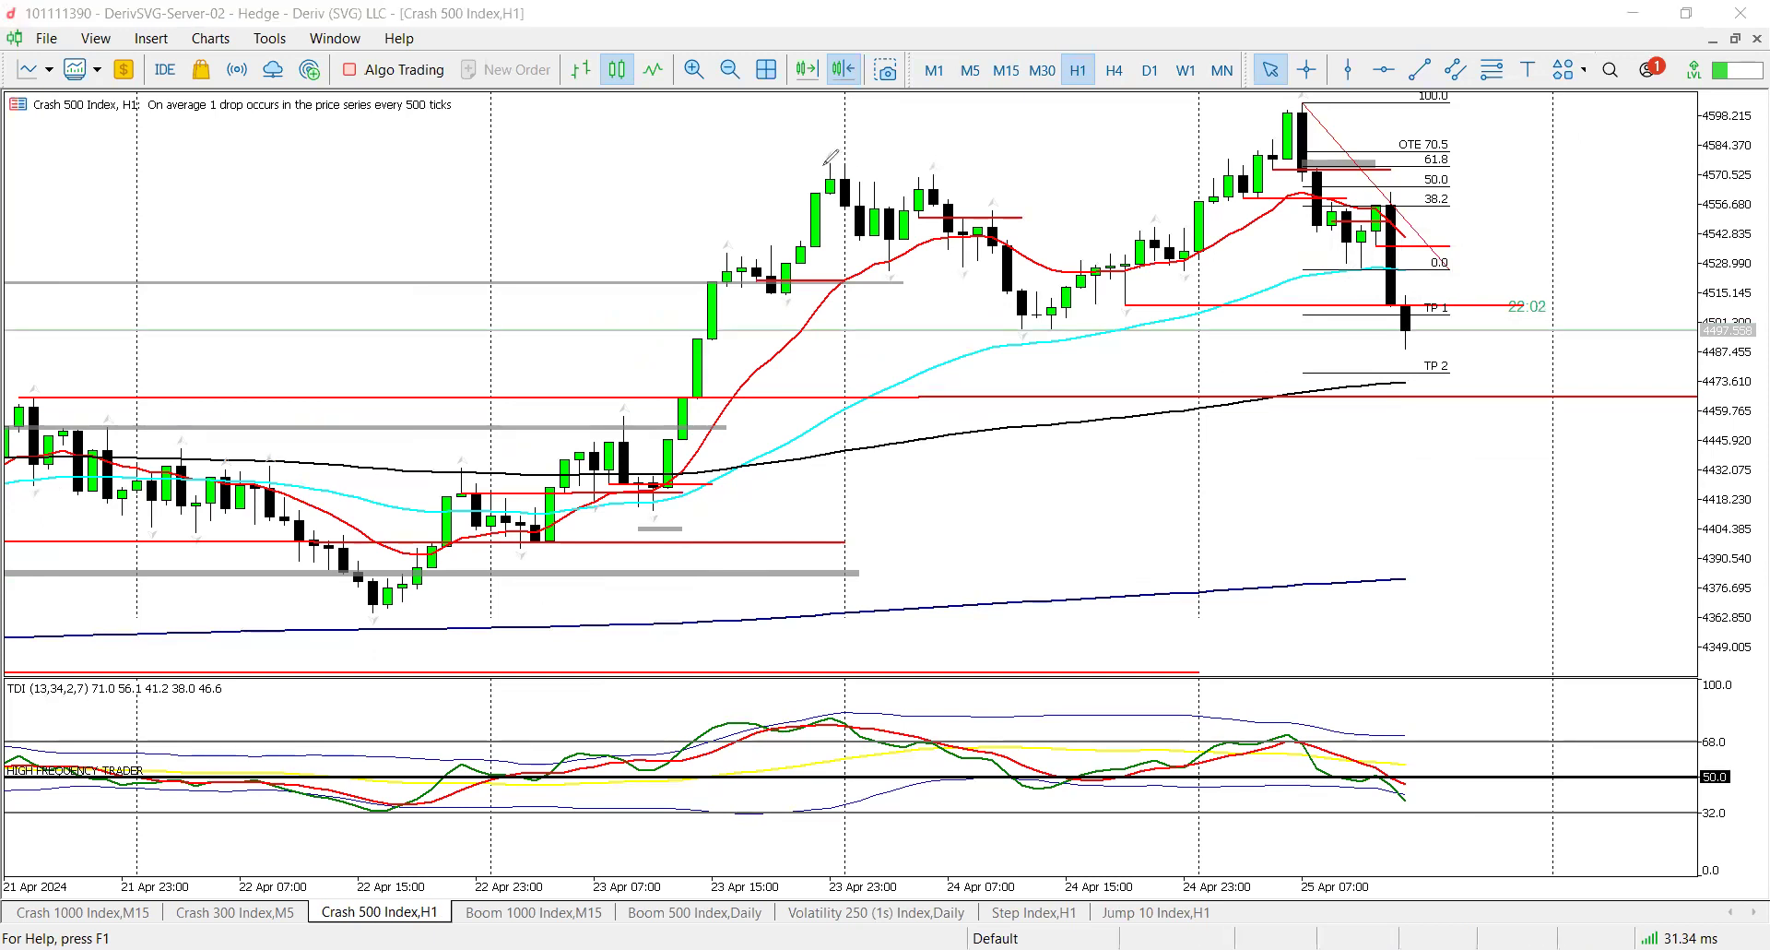
left_click_drag(825, 164, 1291, 110)
left_click_drag(828, 709, 1302, 709)
- Label the first H1 price high "H" and the second one "HH"
mouse_move(821, 142)
left_mouse_down()
mouse_move(818, 177)
mouse_move(838, 169)
left_mouse_up()
left_click_drag(819, 153, 858, 148)
mouse_move(1246, 76)
left_mouse_down()
mouse_move(1234, 108)
mouse_move(1249, 112)
left_mouse_up()
left_click_drag(1237, 95, 1274, 90)
left_click_drag(1287, 74, 1304, 89)
- Label the TDI peaks "H" and "LH" and draw a second rising line into the higher price high
mouse_move(837, 673)
left_mouse_down()
mouse_move(844, 717)
mouse_move(893, 682)
left_mouse_up()
left_click_drag(1287, 701, 1338, 738)
left_click_drag(1328, 723, 1347, 722)
mouse_move(1361, 696)
left_mouse_down()
mouse_move(1363, 745)
mouse_move(1339, 725)
left_mouse_up()
left_click_drag(724, 212, 1308, 108)
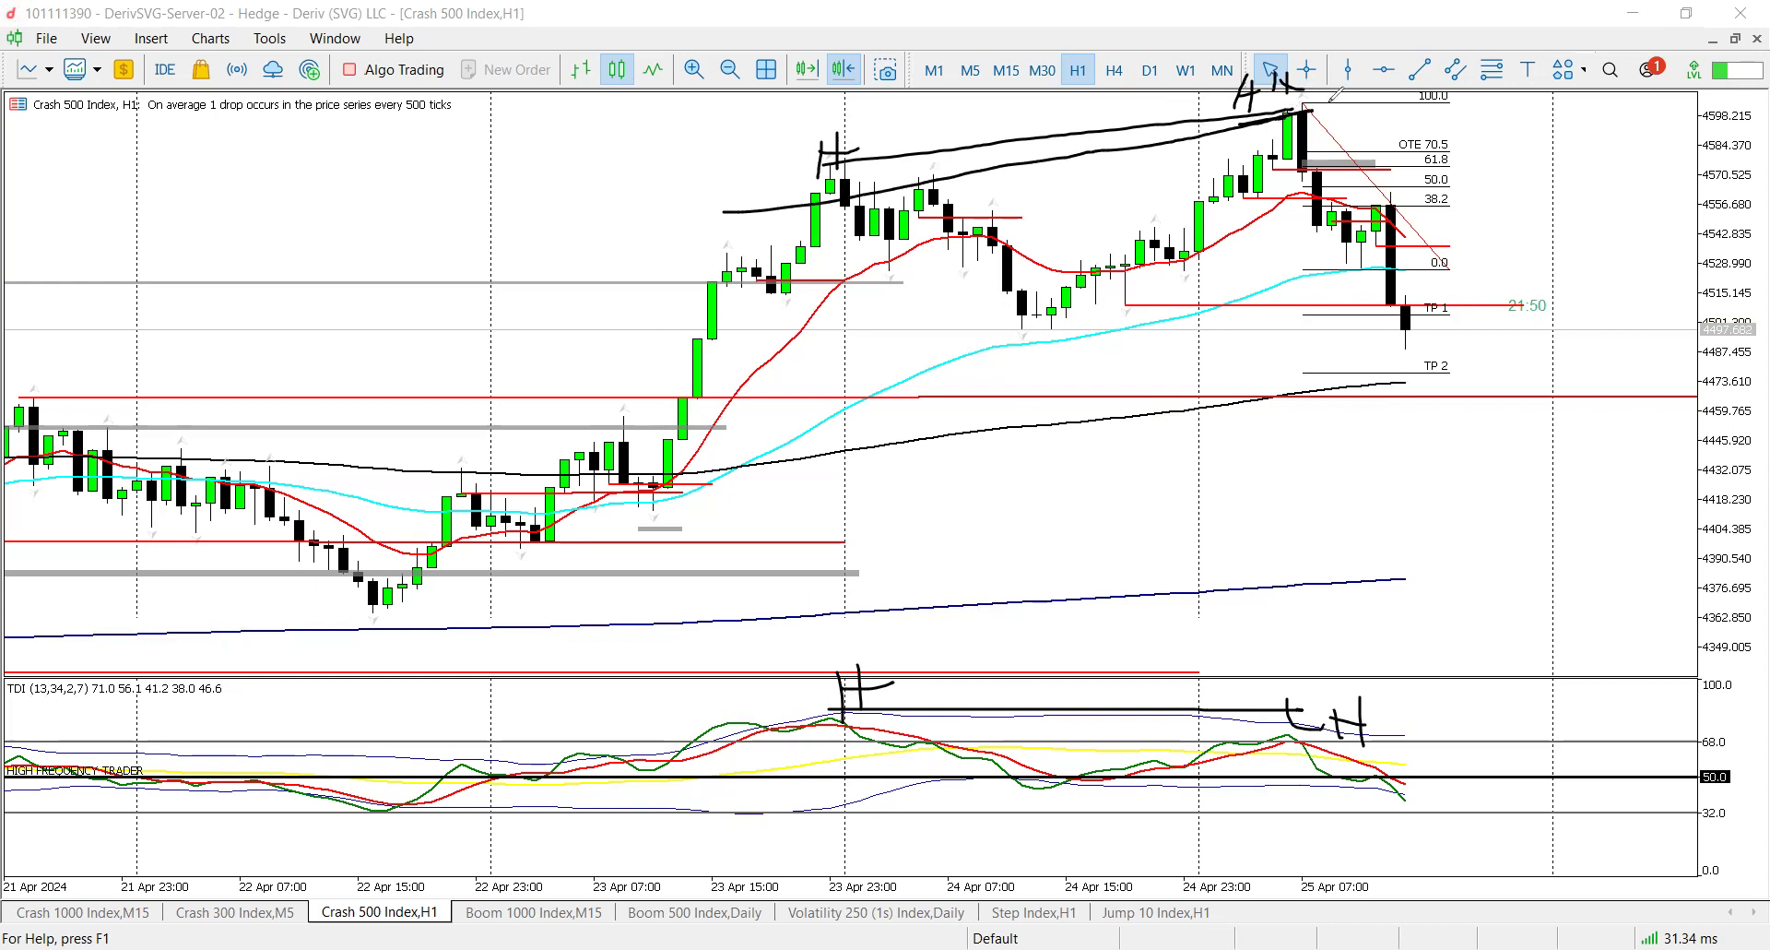
- Circle the H1 drop after the higher high, underline its broken levels, mark the retracement inside it, and clear the drawings
mouse_move(1452, 319)
left_mouse_down()
mouse_move(1410, 334)
mouse_move(1308, 245)
mouse_move(1462, 254)
mouse_move(1406, 337)
left_mouse_up()
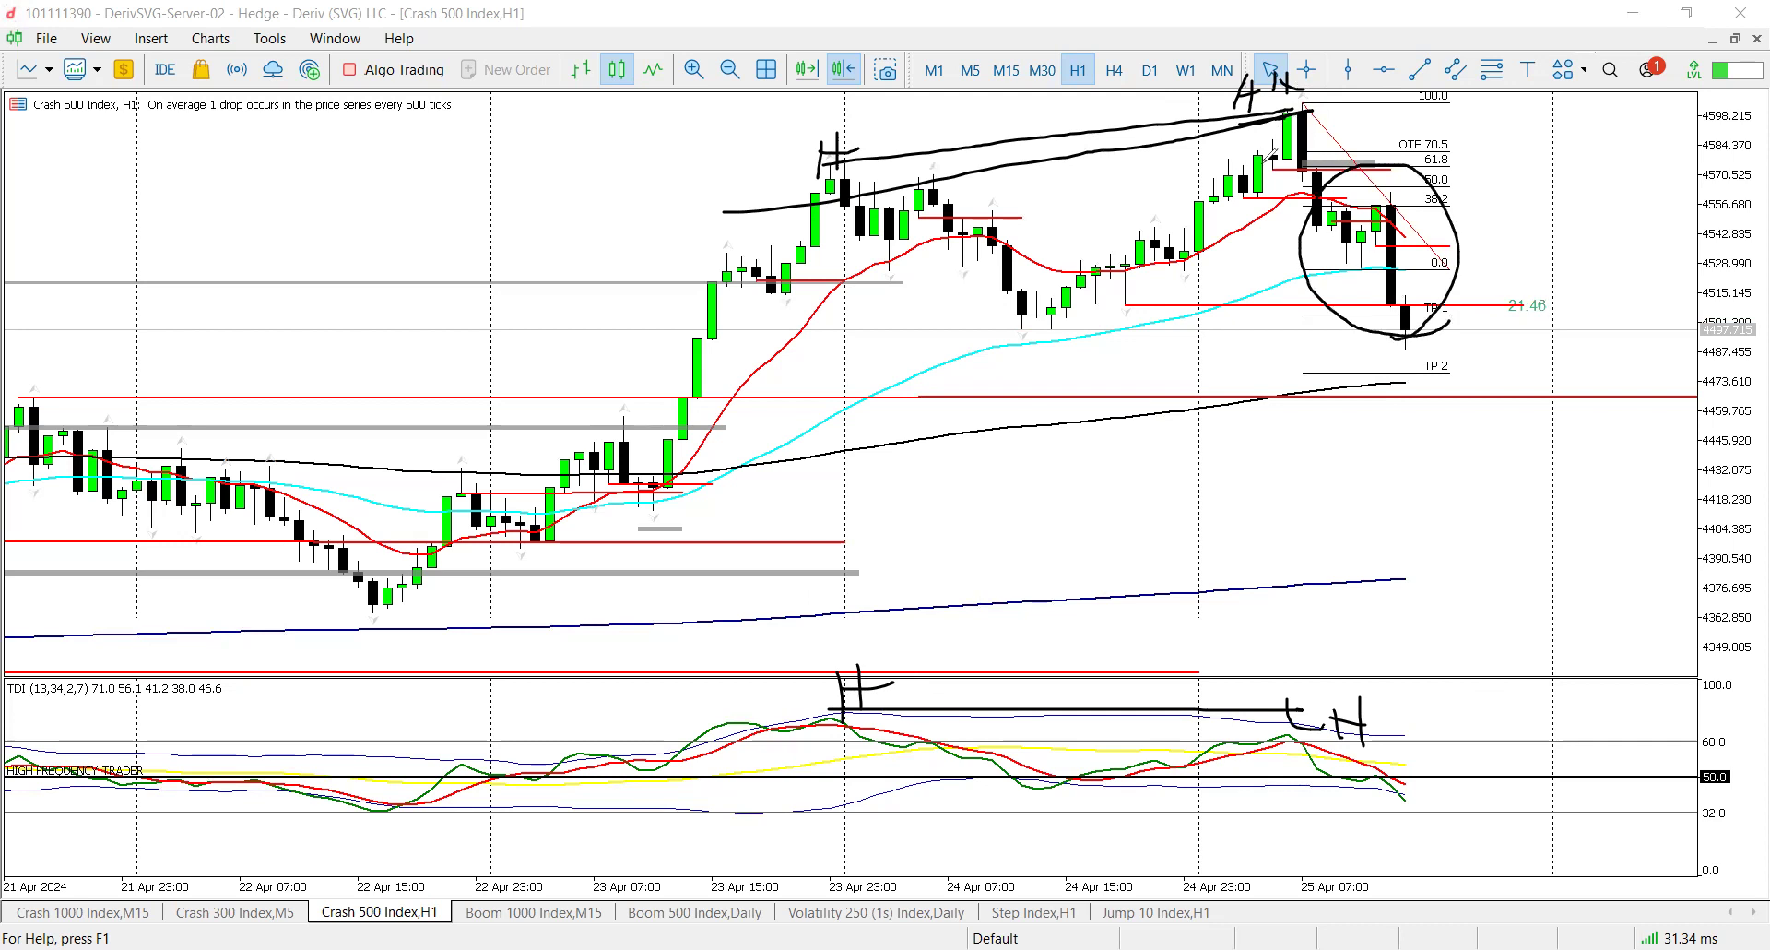
left_click_drag(1254, 171, 1394, 170)
mouse_move(1254, 195)
left_mouse_down()
mouse_move(1396, 193)
mouse_move(1376, 233)
mouse_move(1411, 192)
mouse_move(1400, 235)
mouse_move(1419, 235)
left_mouse_up()
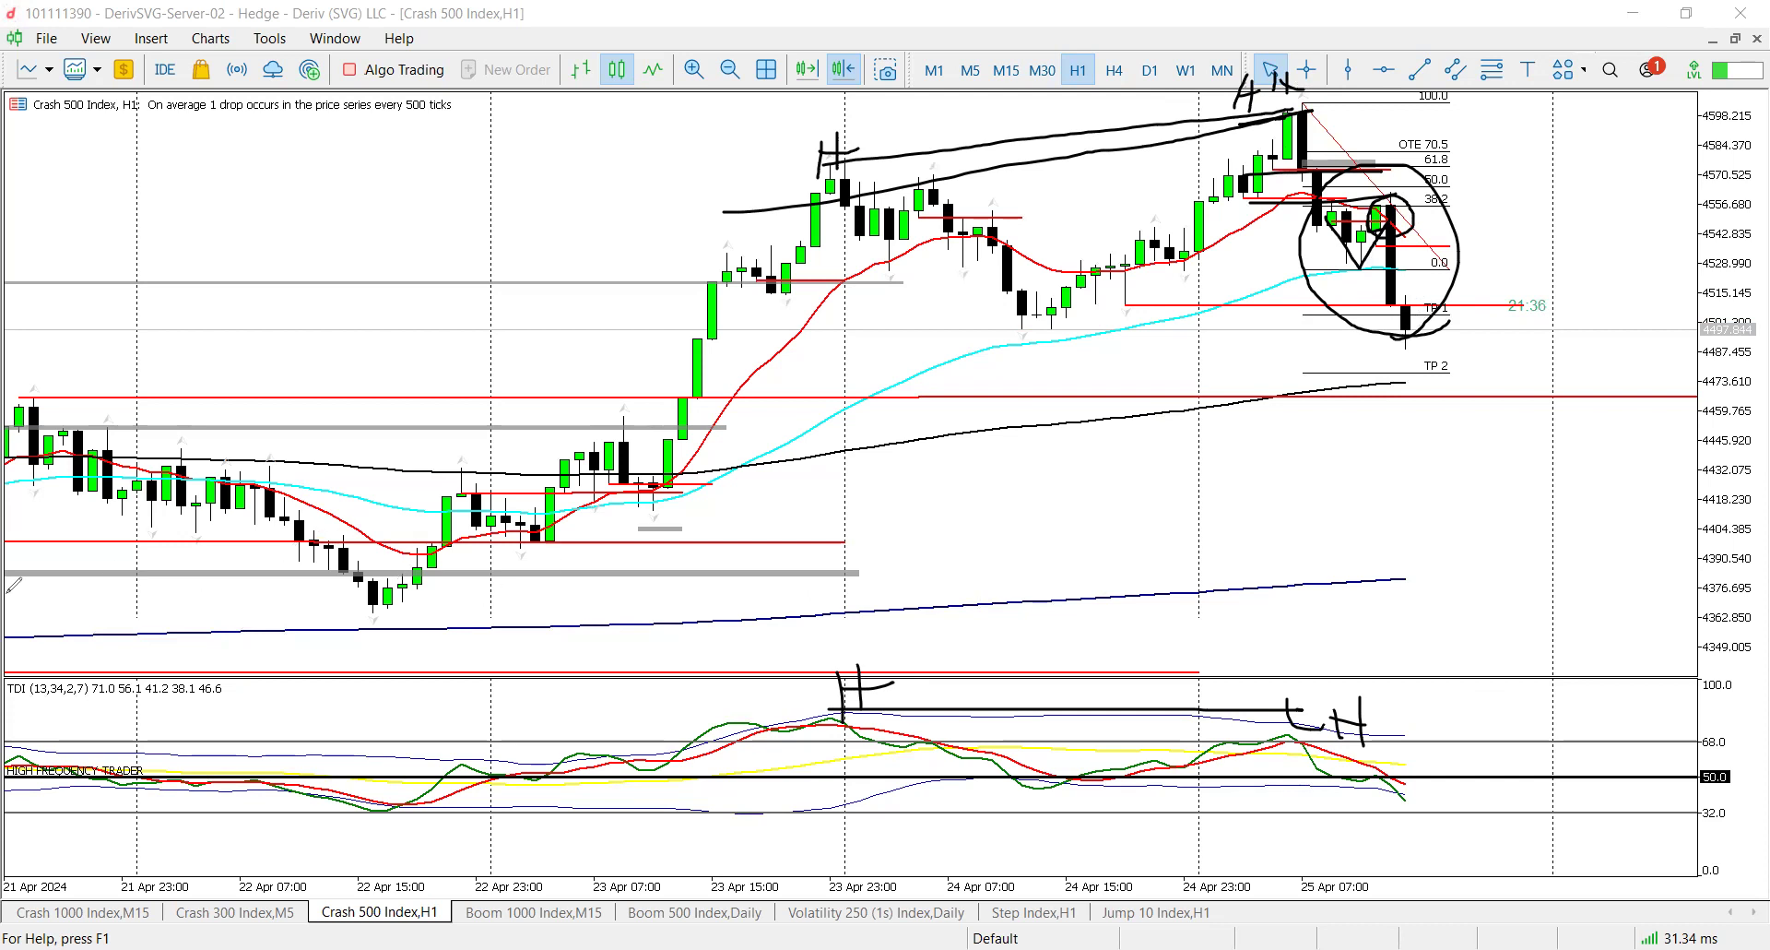
key("Escape")
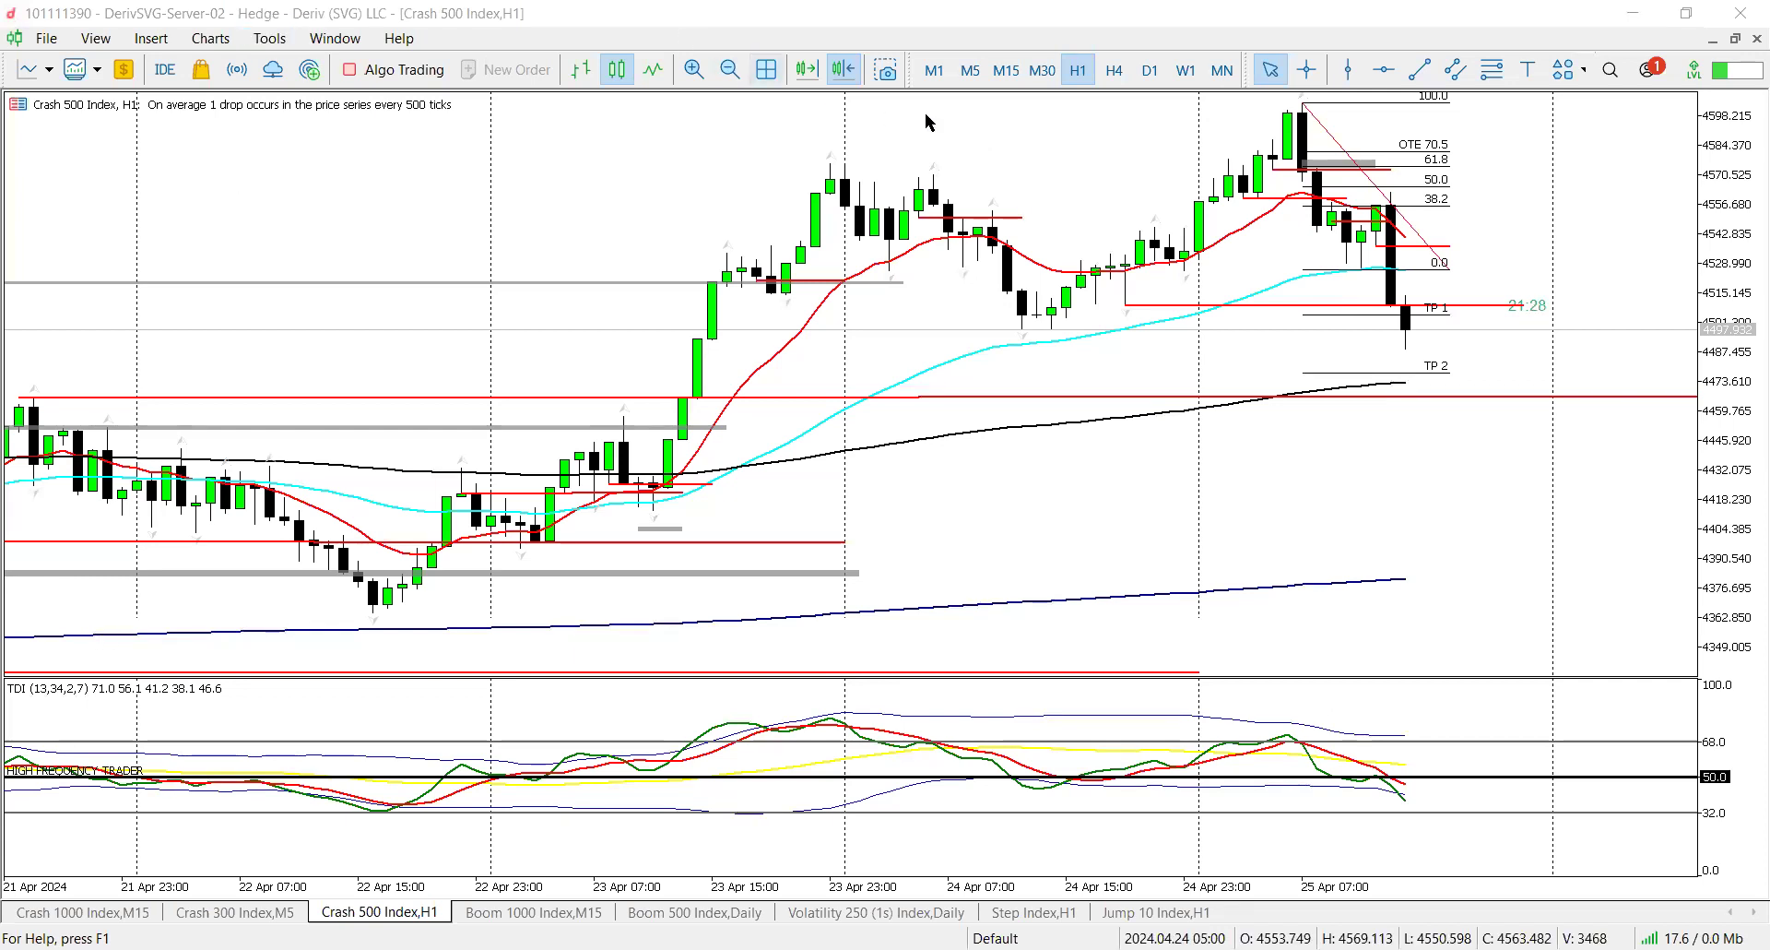
- Switch the Crash 500 Index chart from H1 to the M15 timeframe
left_click(1007, 71)
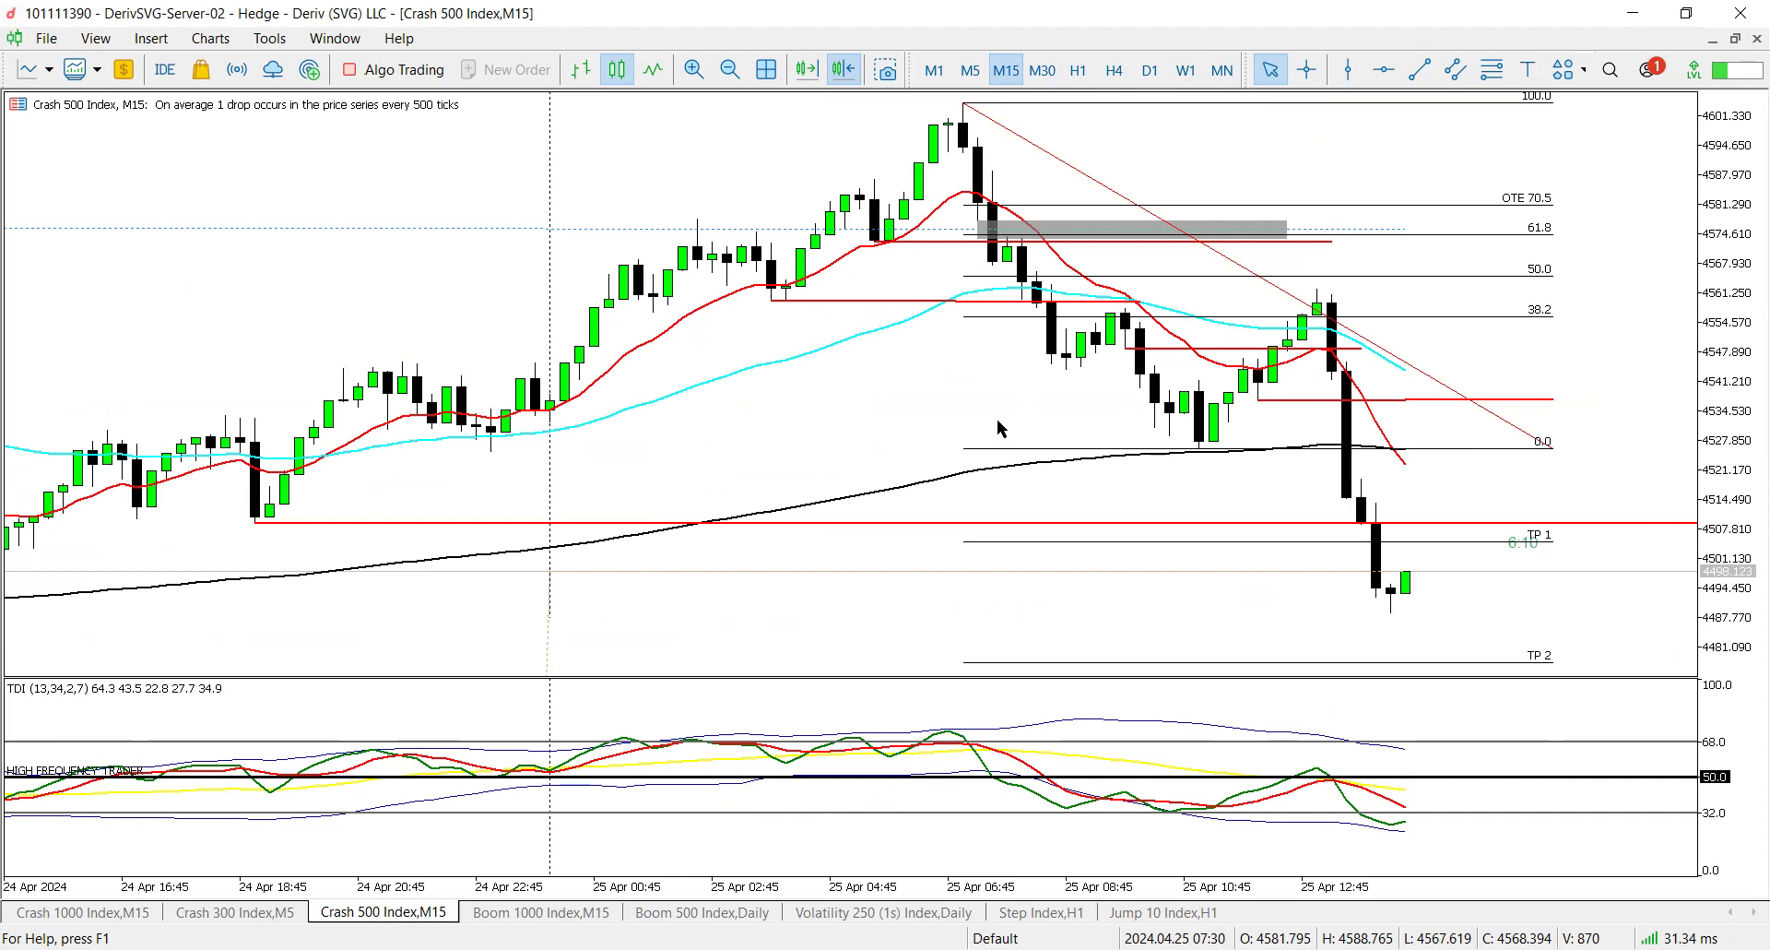
scroll(954, 492, "up", 4)
scroll(953, 492, "down", 4)
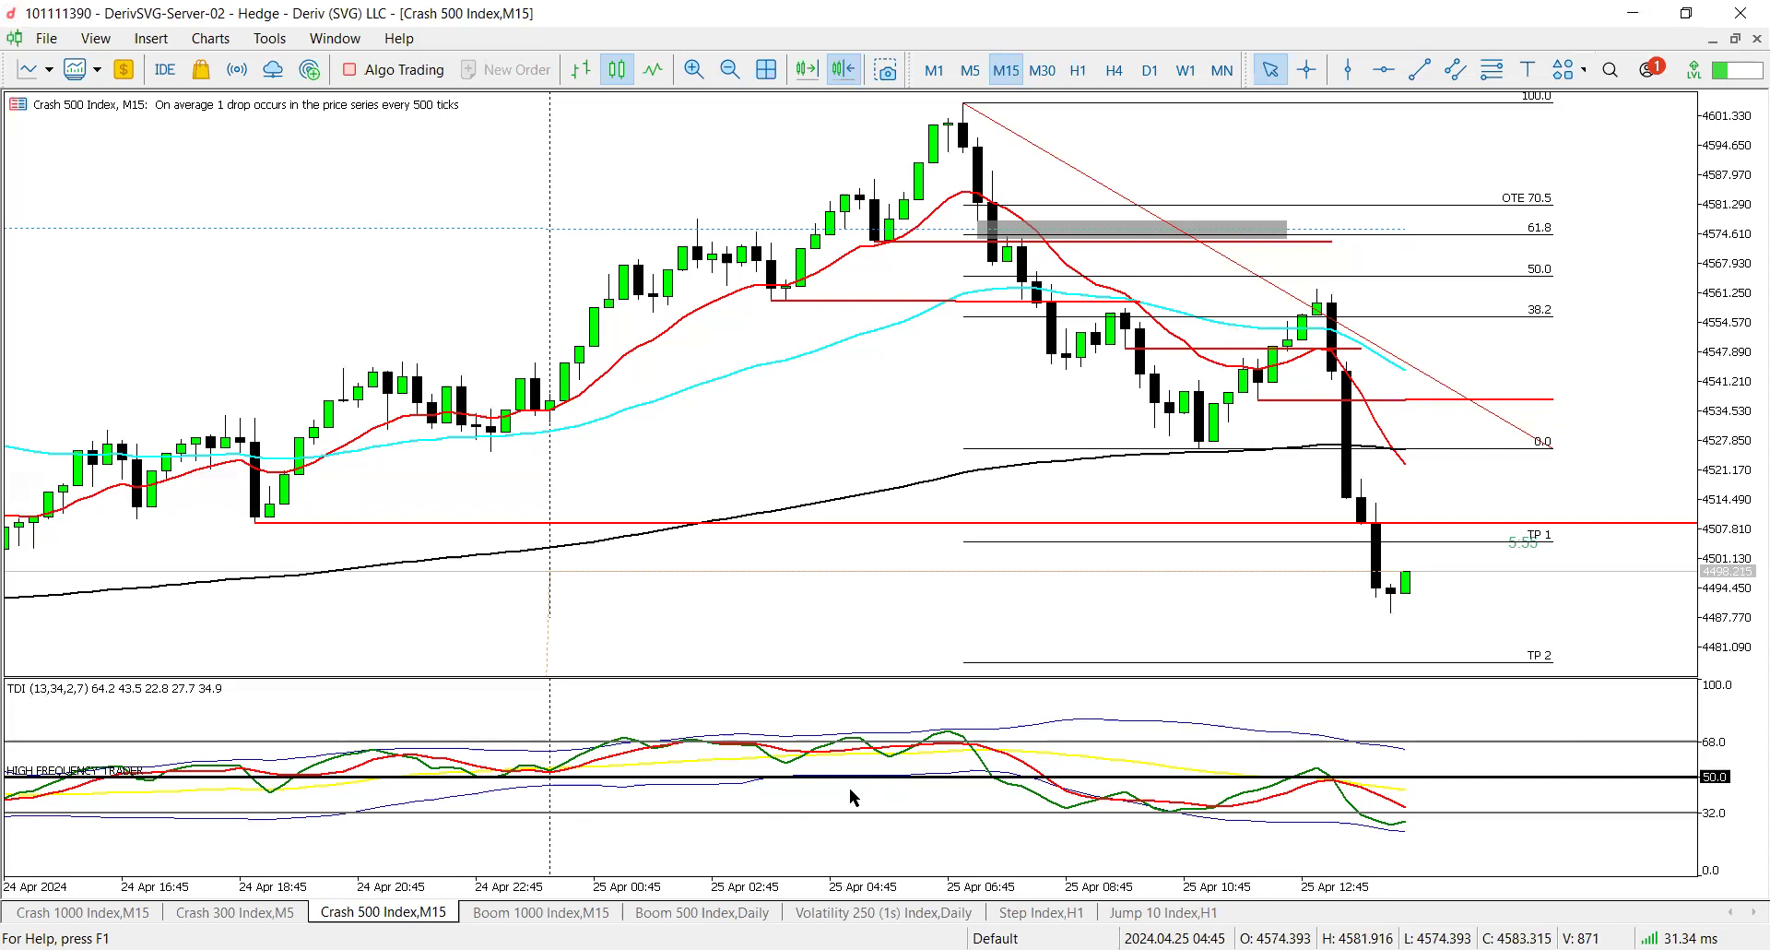
- Handwrite the word "MENTORSHIP" in large freehand capitals across the empty lower part of the price chart, just above the TDI window
key("ctrl+shift+d")
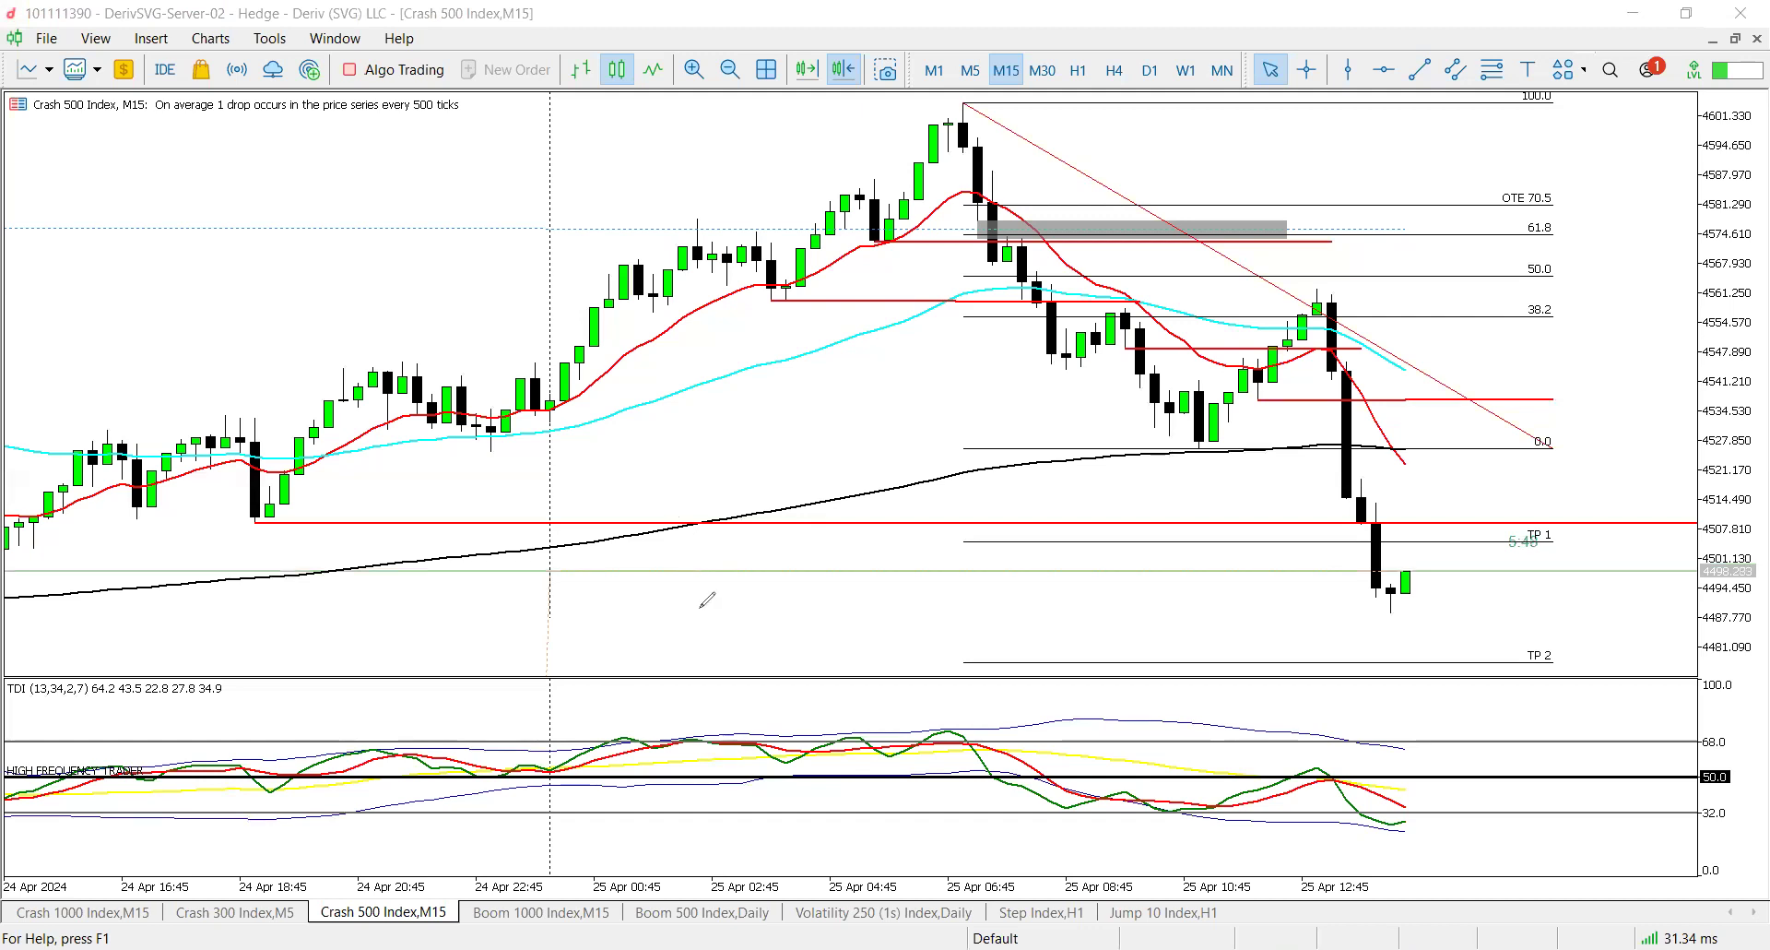
left_click_drag(788, 556, 784, 627)
mouse_move(807, 616)
left_mouse_down()
mouse_move(841, 622)
mouse_move(910, 579)
mouse_move(967, 625)
mouse_move(1086, 578)
left_mouse_up()
left_click_drag(1051, 590, 1052, 631)
mouse_move(1111, 595)
left_mouse_down()
mouse_move(1105, 610)
mouse_move(1178, 590)
mouse_move(1210, 623)
left_mouse_up()
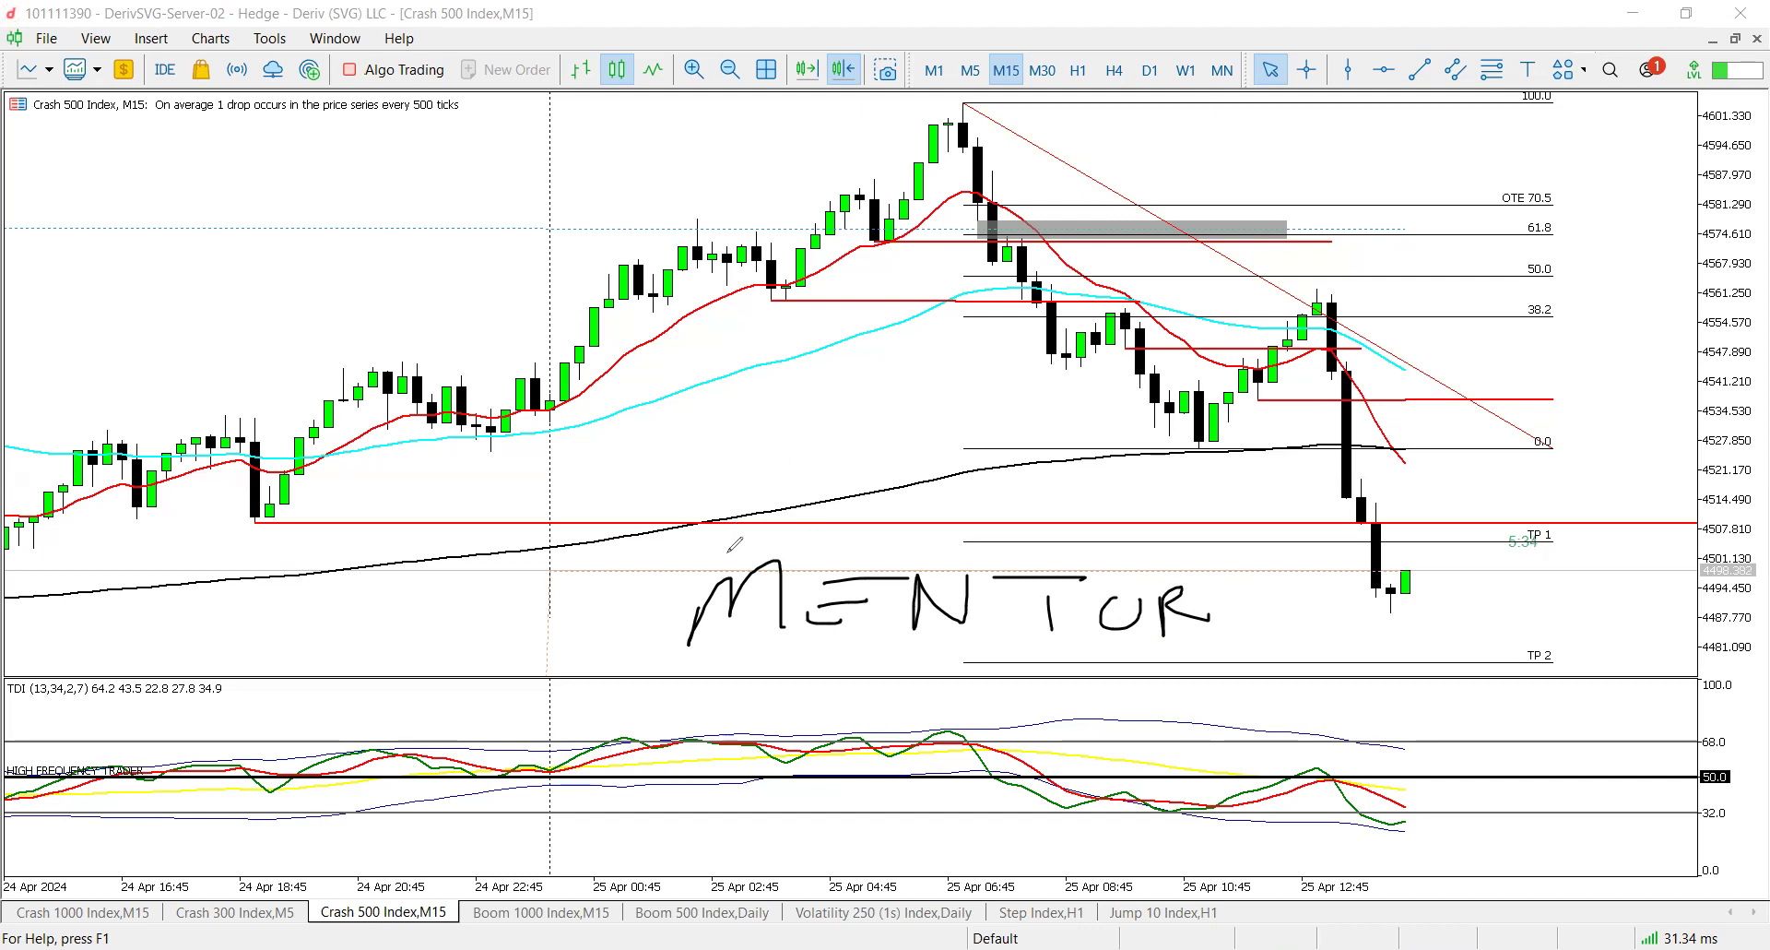
left_click_drag(1298, 580, 1363, 633)
mouse_move(1319, 633)
left_mouse_down()
mouse_move(1361, 599)
mouse_move(1391, 636)
mouse_move(1424, 609)
mouse_move(1461, 627)
left_mouse_up()
mouse_move(1503, 583)
left_mouse_down()
mouse_move(1505, 645)
mouse_move(1531, 588)
left_mouse_up()
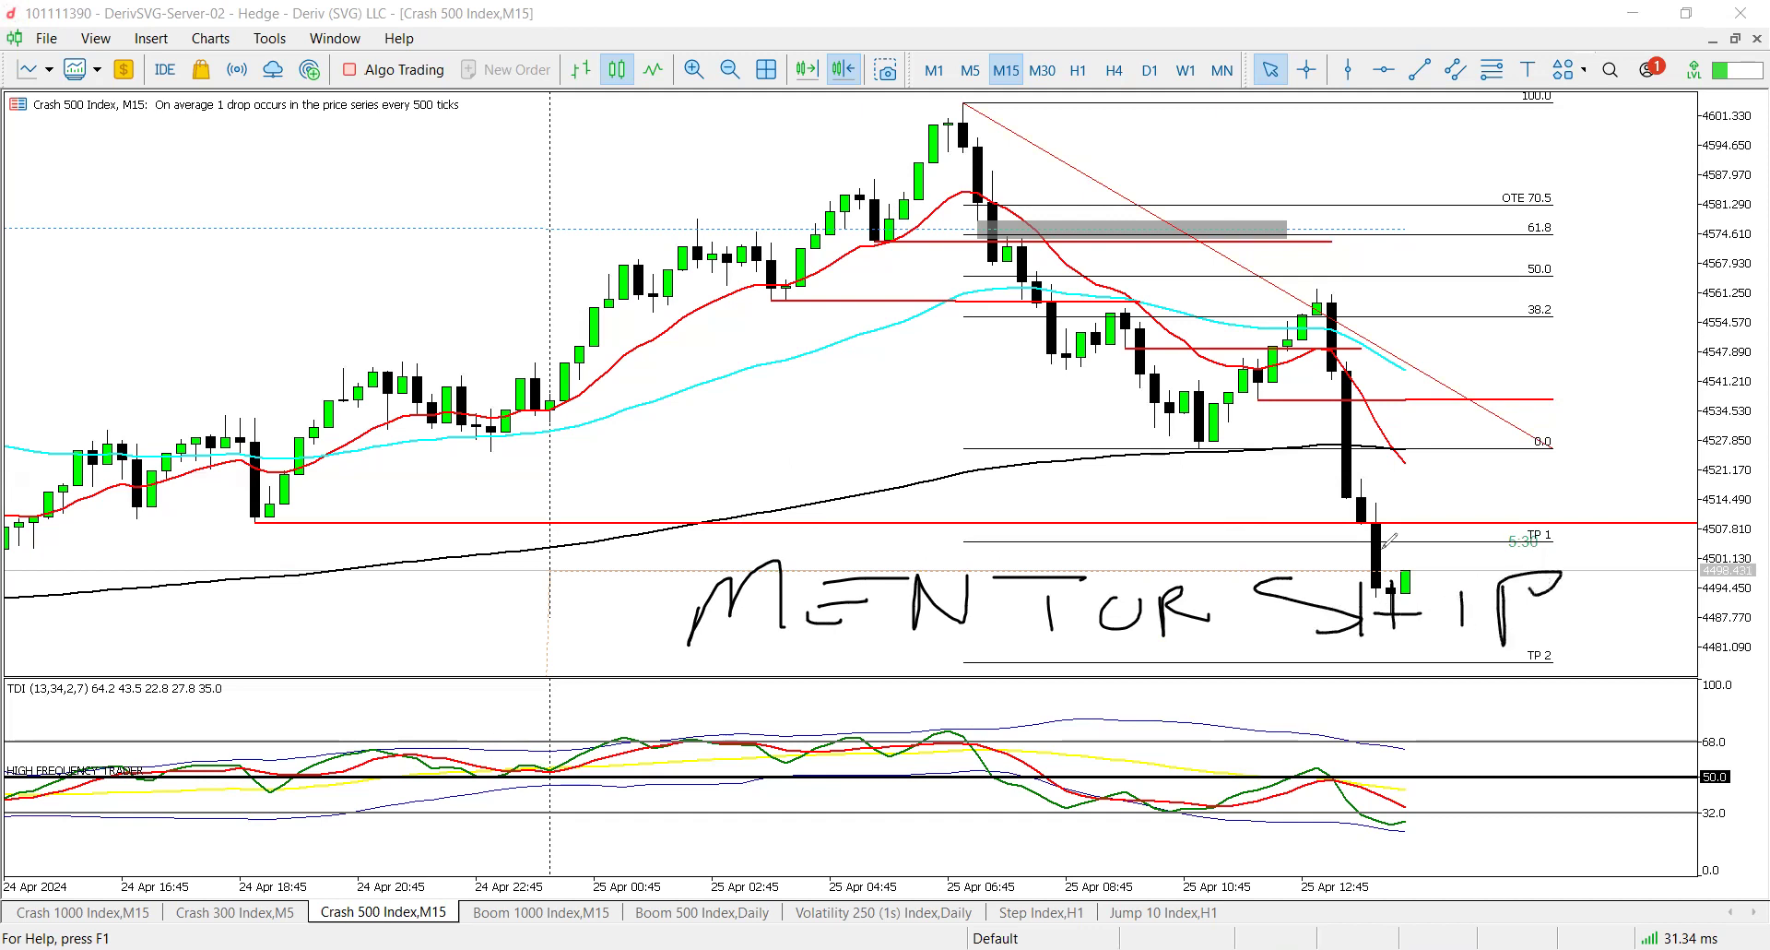
- Enclose the handwritten word "MENTORSHIP" in freehand double quotation marks
left_click_drag(678, 552, 688, 551)
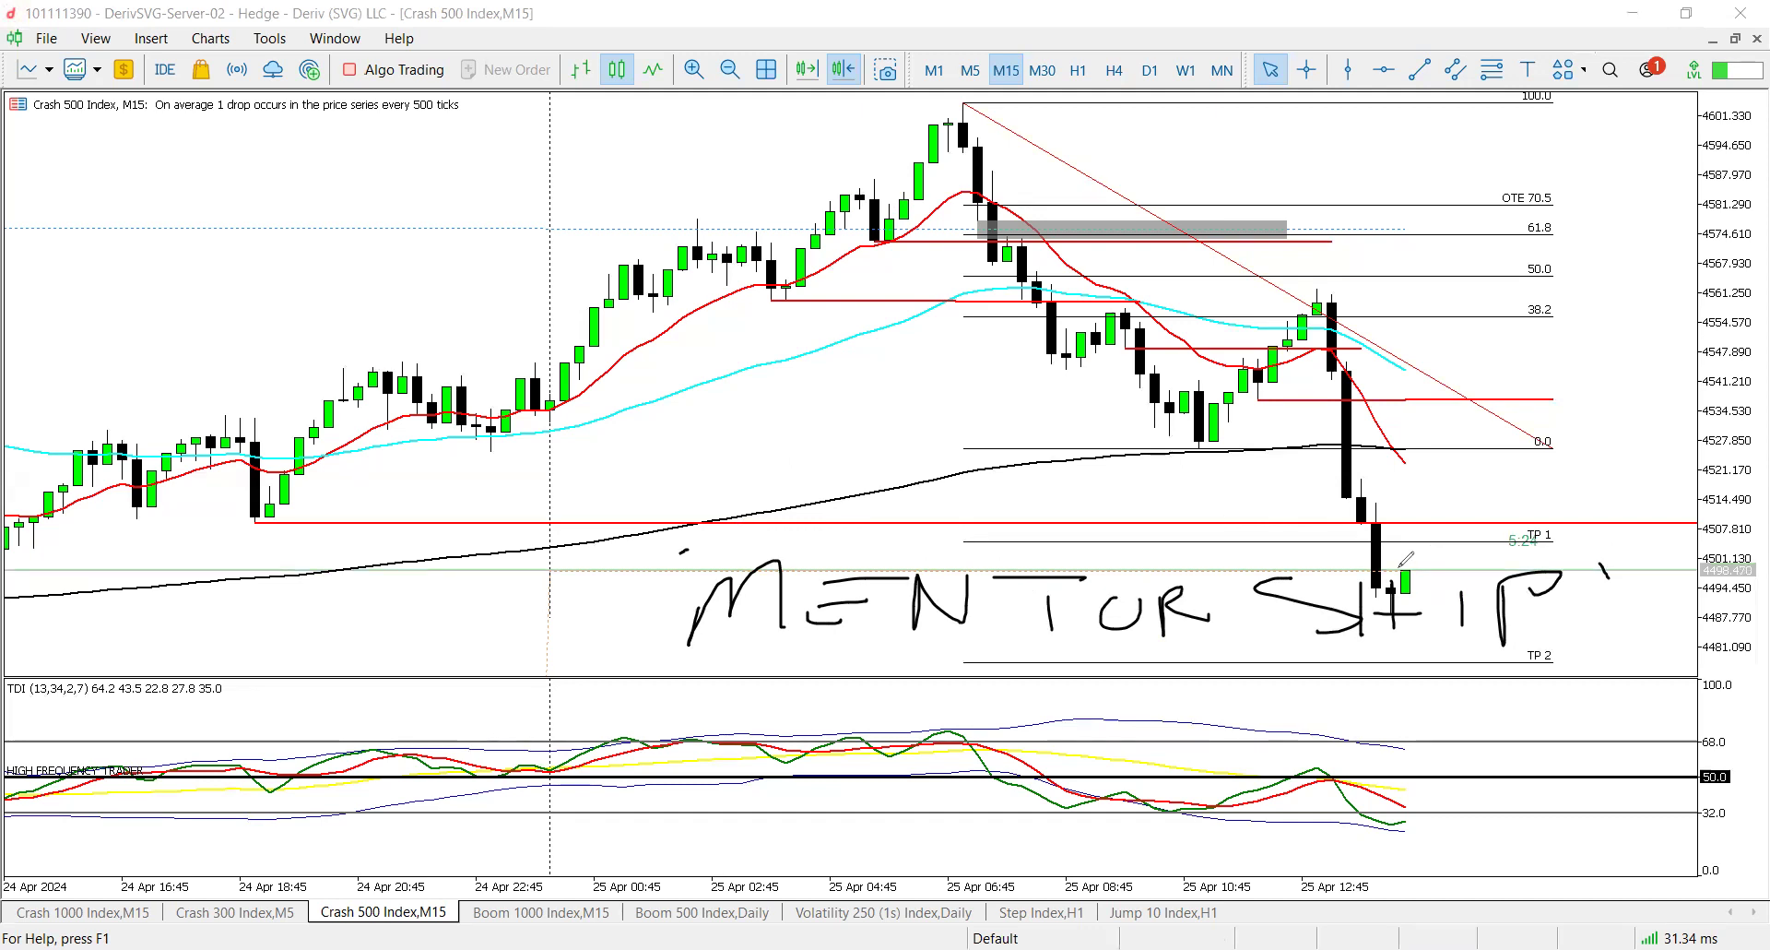
left_click_drag(697, 548, 680, 557)
left_click_drag(1588, 564, 1594, 576)
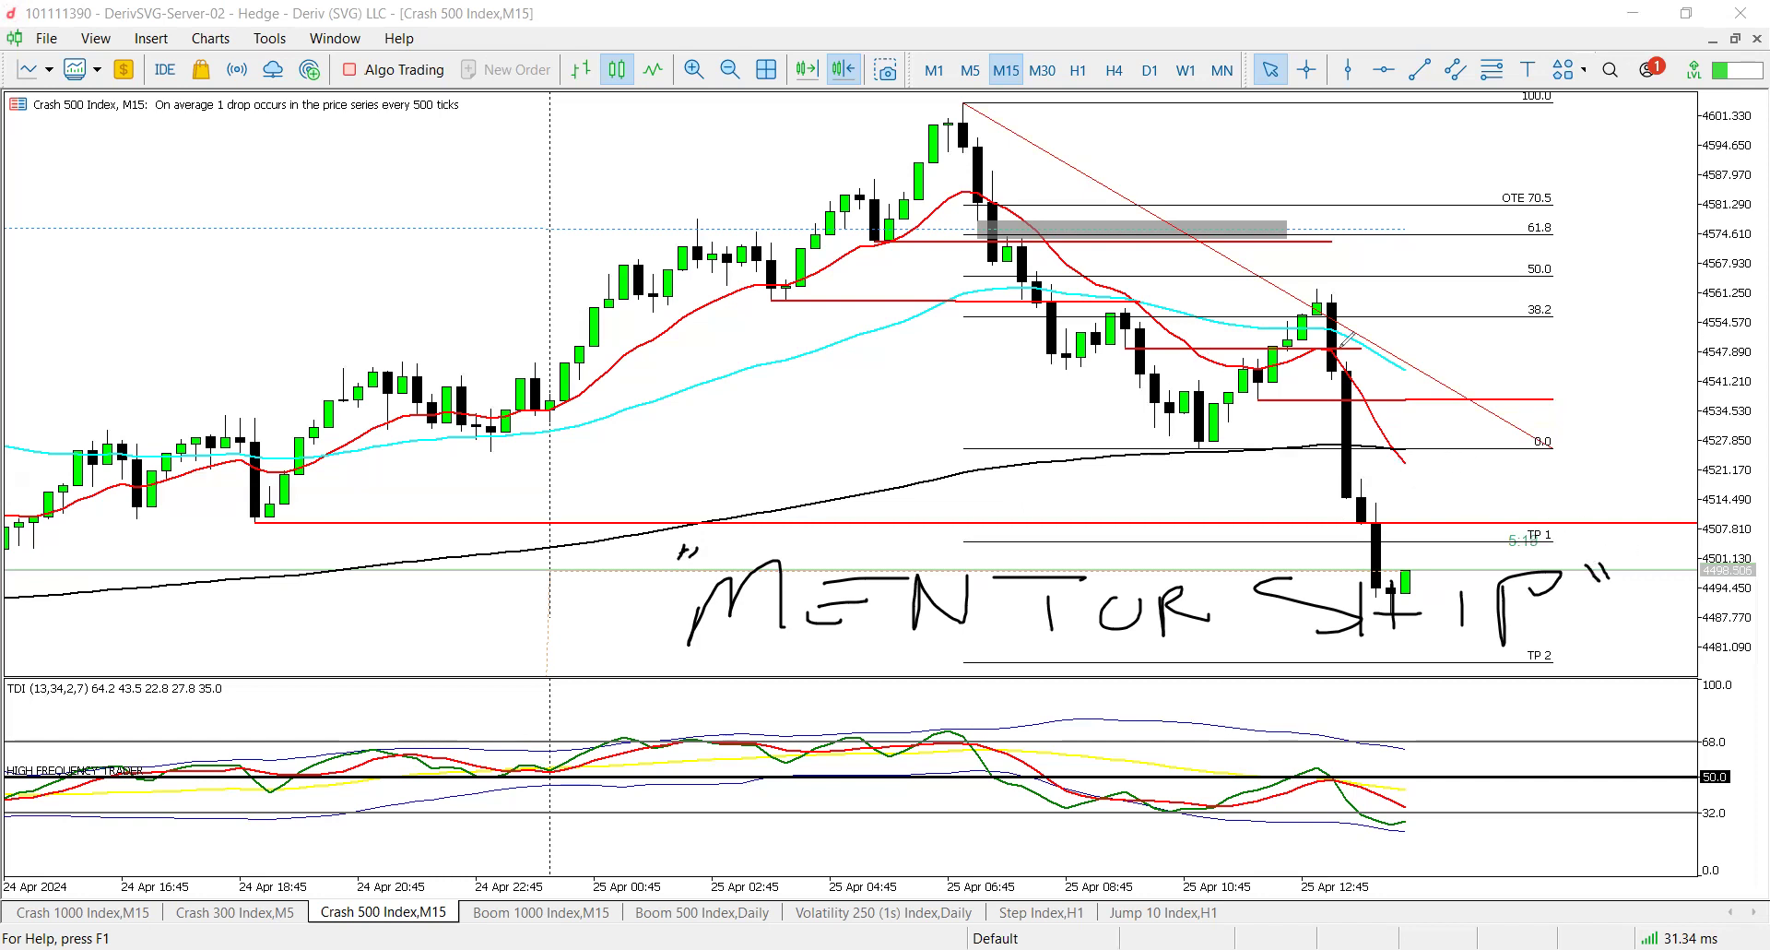